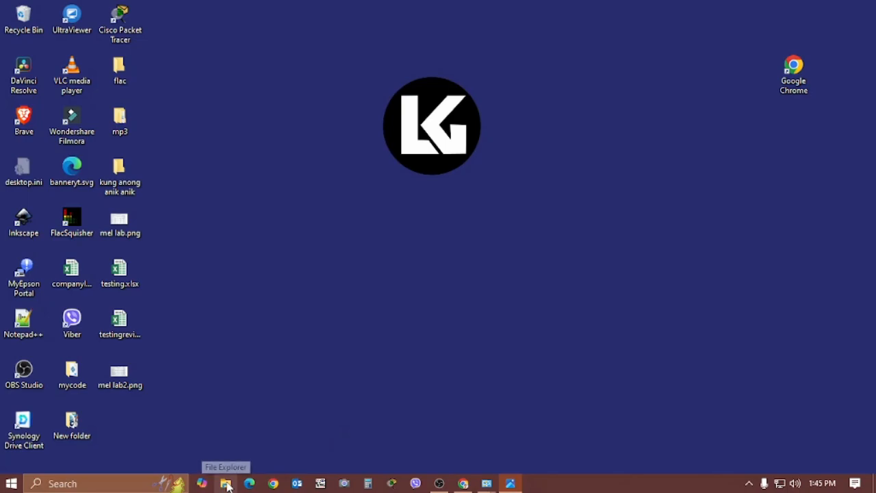
- Launch Excel from the Windows search and create a new blank workbook
{"action": "left_click", "coordinate": [98, 484]}
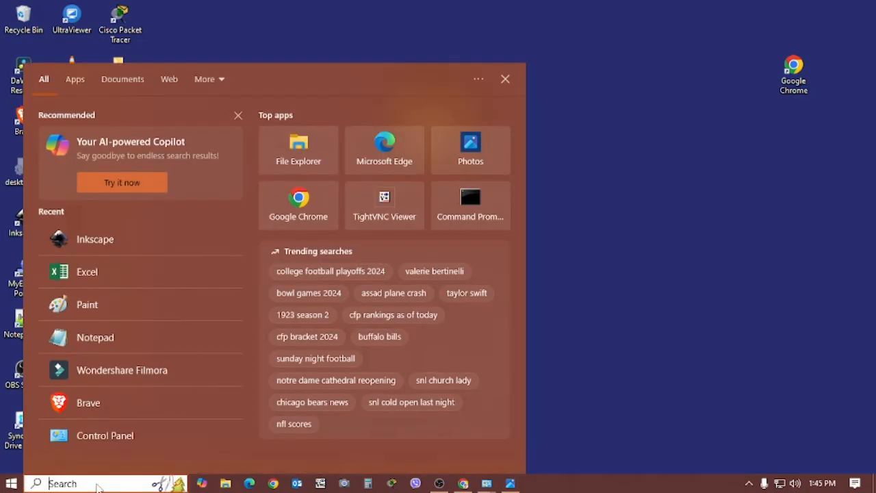
{"action": "left_click", "coordinate": [190, 274]}
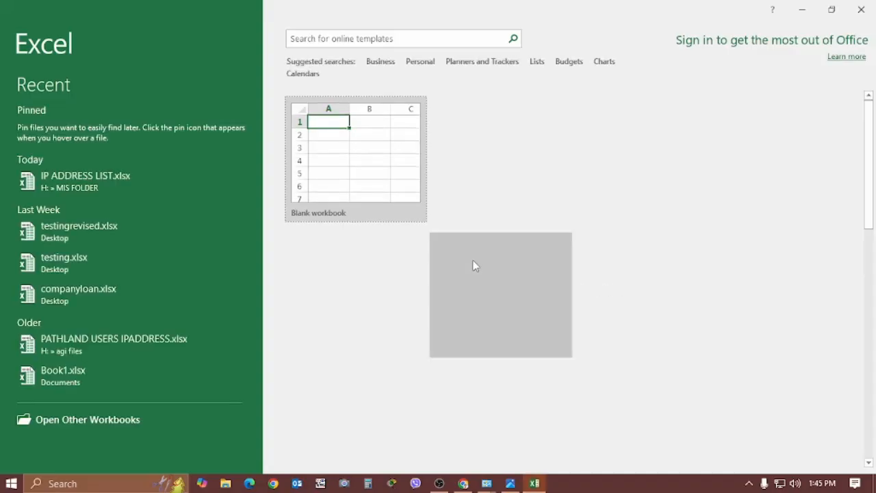
{"action": "left_click", "coordinate": [393, 160]}
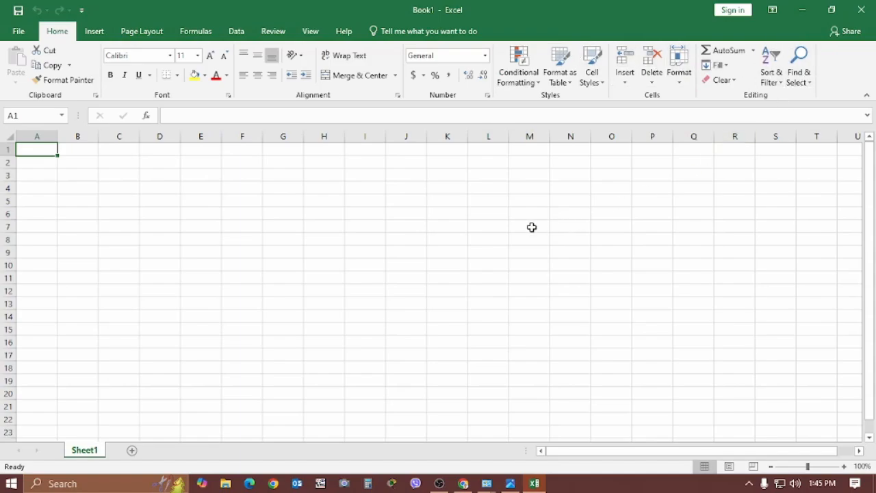
{"action": "left_click", "coordinate": [203, 197]}
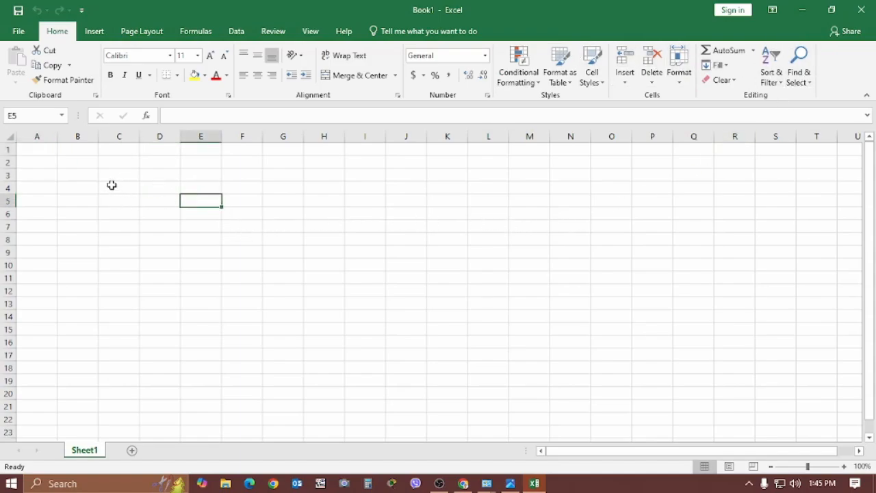
- Enter the headings "TEST INTERNATIONAL CORPORATION" in cell A1 and "PAYSLIP" in cell A2
{"action": "left_click", "coordinate": [35, 151]}
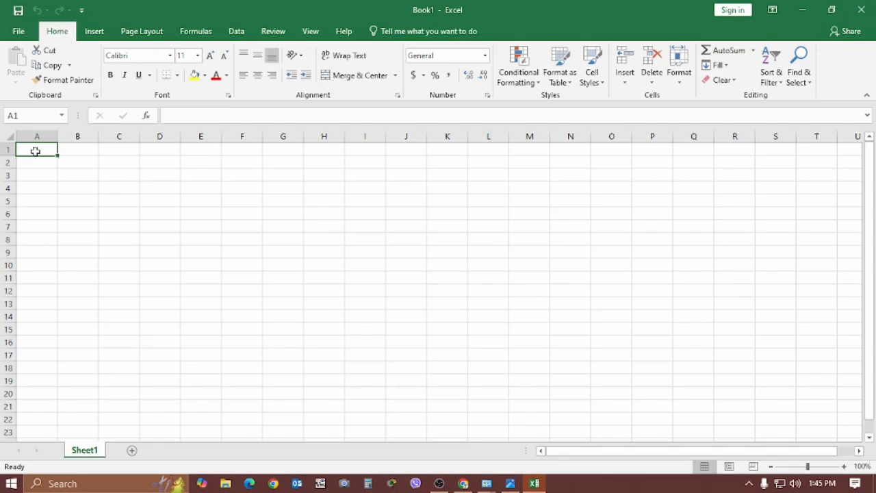
{"action": "type", "text": "TEST"}
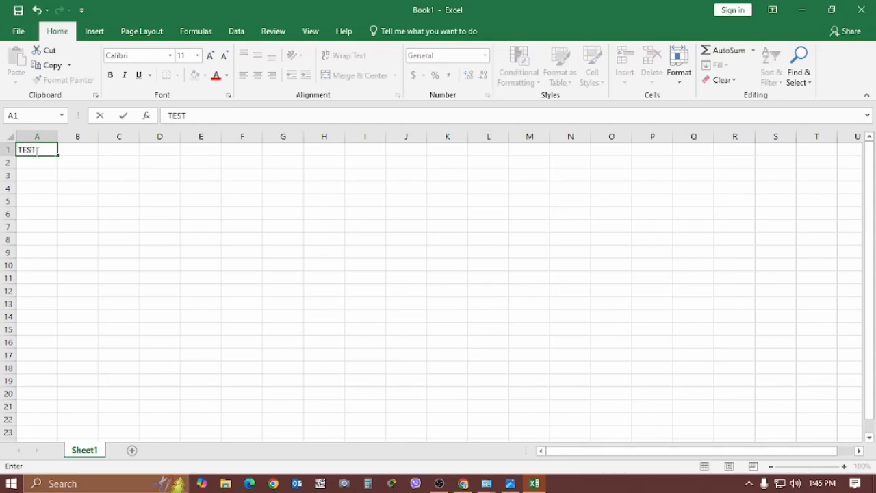
{"action": "type", "text": " INTERNA"}
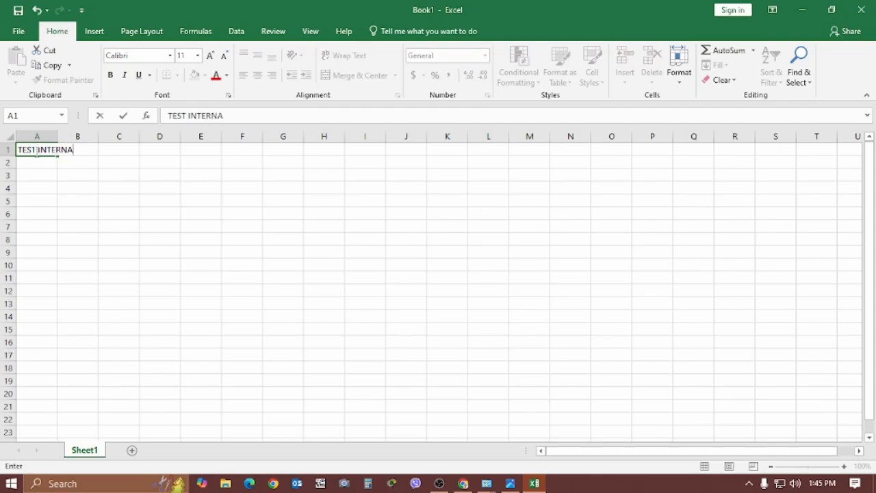
{"action": "type", "text": "TIONAL C"}
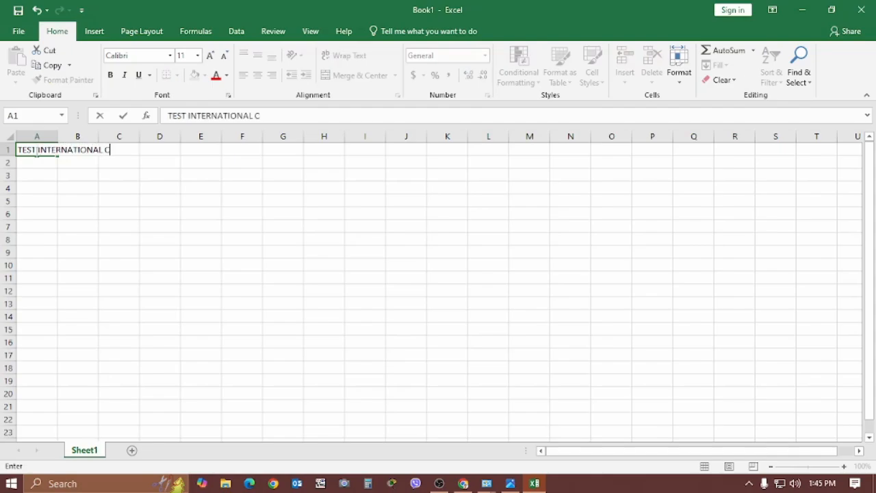
{"action": "type", "text": "ORPORATION"}
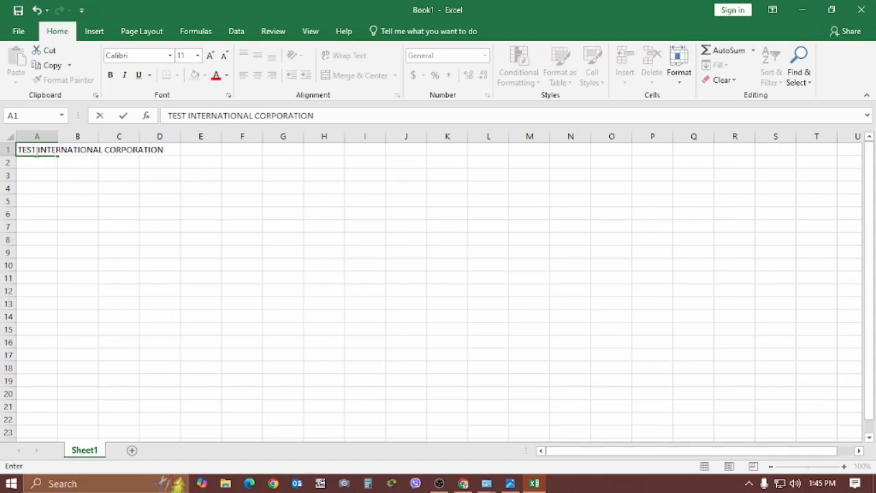
{"action": "key", "text": "Return"}
{"action": "type", "text": "PAY"}
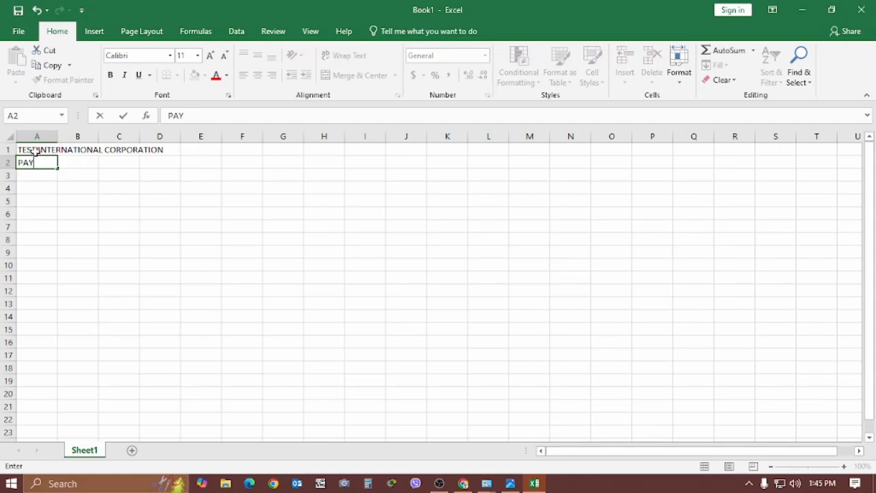
{"action": "type", "text": "SLIP"}
{"action": "key", "text": "Return"}
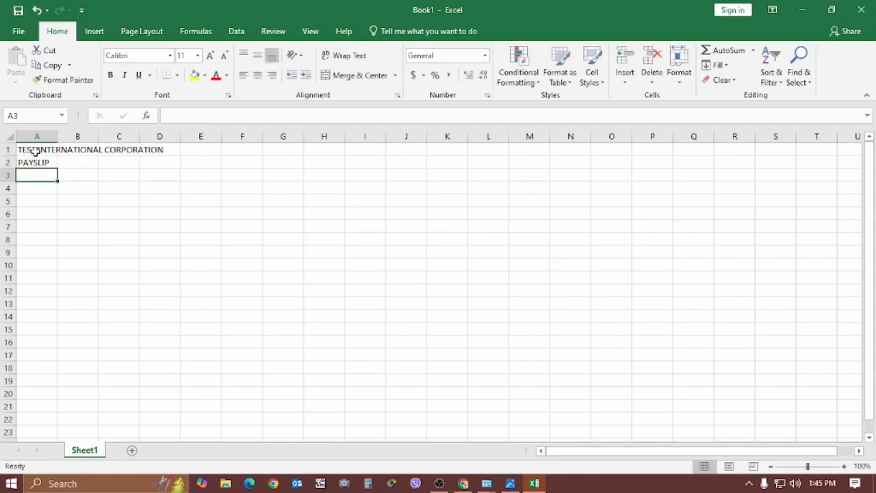
- Leave row 3 blank and enter the label "Employees Name:" in cell A4
{"action": "key", "text": "Return"}
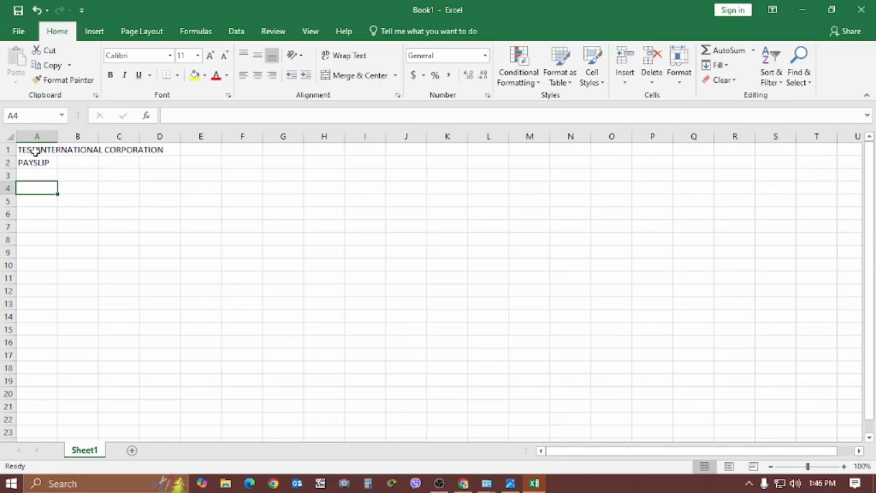
{"action": "type", "text": "EMPLO"}
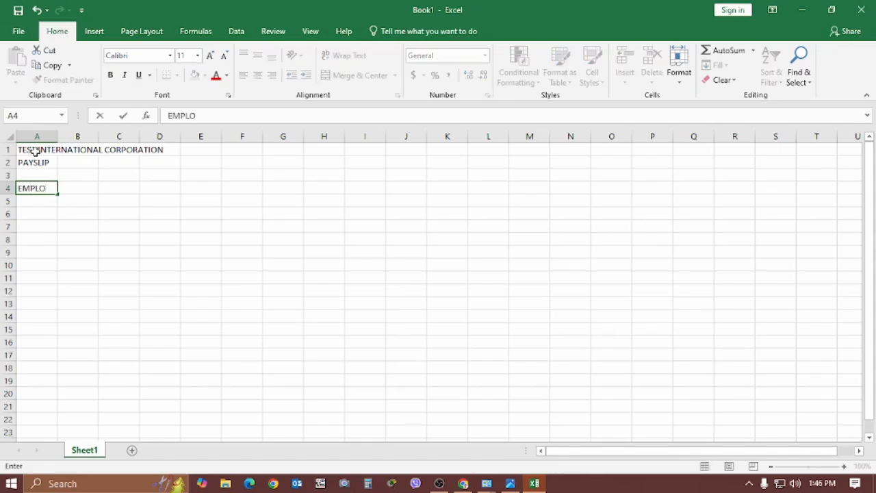
{"action": "type", "text": "YEES"}
{"action": "key", "text": "BackSpace"}
{"action": "key", "text": "BackSpace"}
{"action": "key", "text": "BackSpace"}
{"action": "key", "text": "BackSpace"}
{"action": "key", "text": "BackSpace"}
{"action": "key", "text": "BackSpace"}
{"action": "key", "text": "BackSpace"}
{"action": "key", "text": "BackSpace"}
{"action": "type", "text": "mployee"}
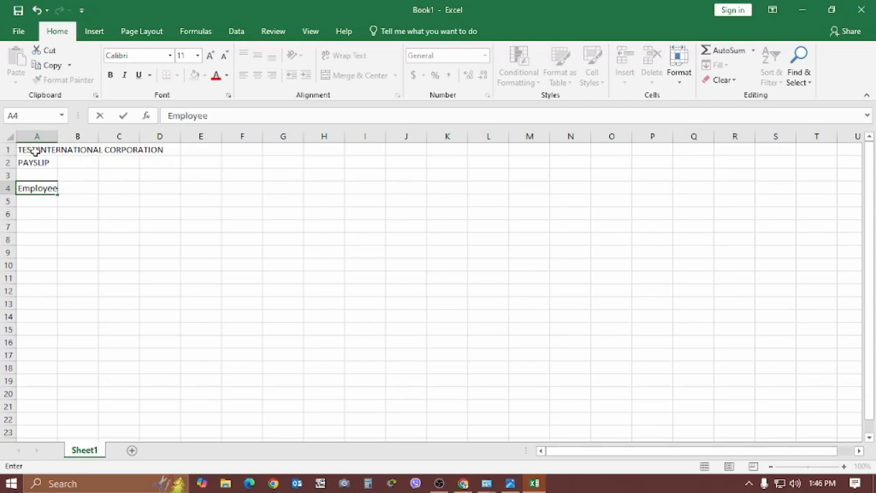
{"action": "type", "text": "s Name:"}
{"action": "key", "text": "Return"}
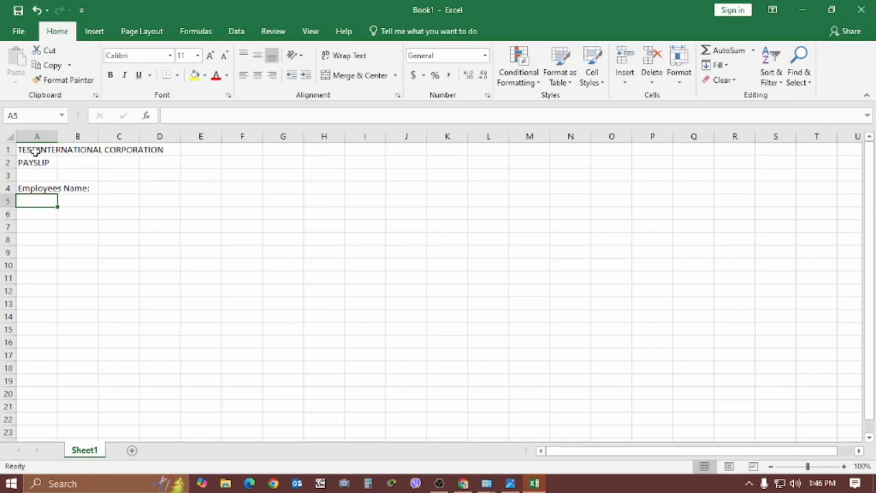
- Enter the labels "Department" in cell A5 and "Salary Period:" in cell A6
{"action": "type", "text": "Departme"}
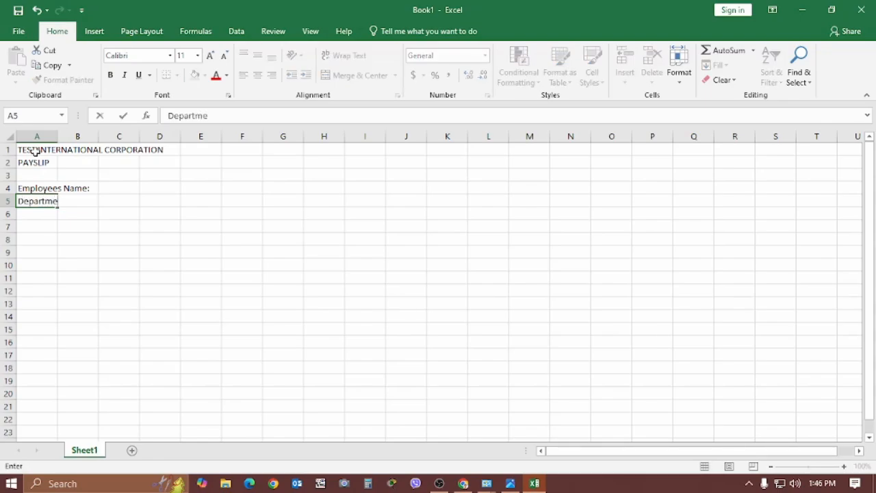
{"action": "type", "text": "tn"}
{"action": "key", "text": "BackSpace"}
{"action": "key", "text": "BackSpace"}
{"action": "type", "text": "nt"}
{"action": "key", "text": "Return"}
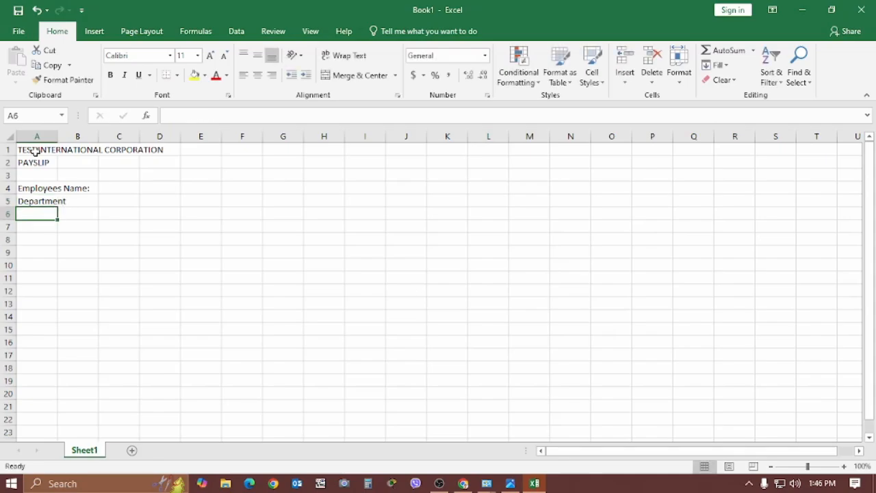
{"action": "type", "text": "Salaryu"}
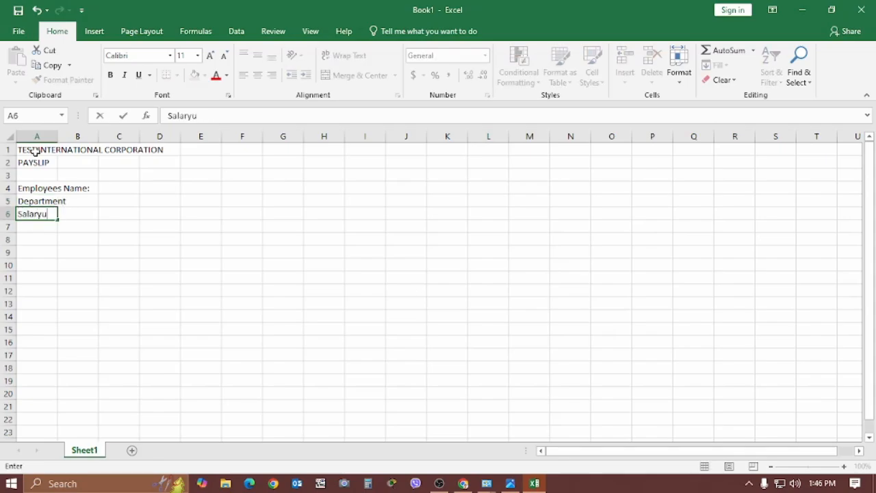
{"action": "key", "text": "BackSpace"}
{"action": "type", "text": "Period:"}
- Enter the label "ID No.:" in cell H4, on the same row as the employee name label
{"action": "key", "text": "Right"}
{"action": "key", "text": "Right"}
{"action": "key", "text": "Right"}
{"action": "key", "text": "Right"}
{"action": "key", "text": "Right"}
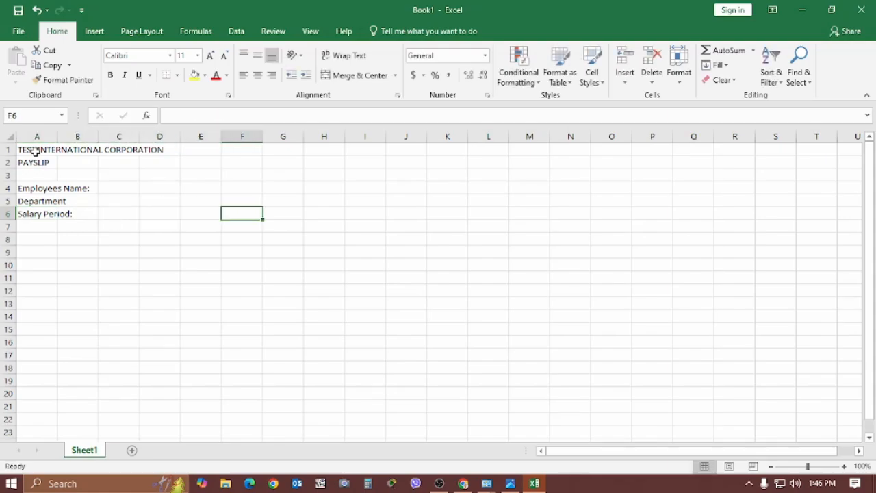
{"action": "key", "text": "Right"}
{"action": "key", "text": "Right"}
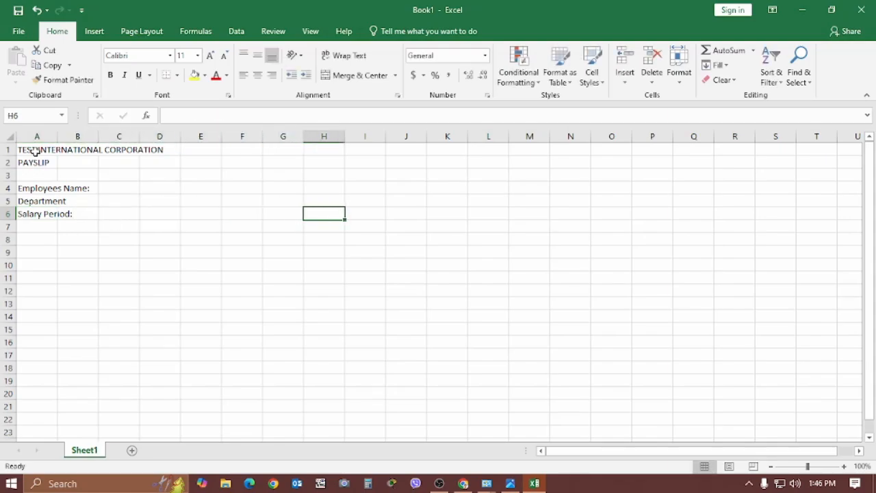
{"action": "key", "text": "Up"}
{"action": "key", "text": "Up"}
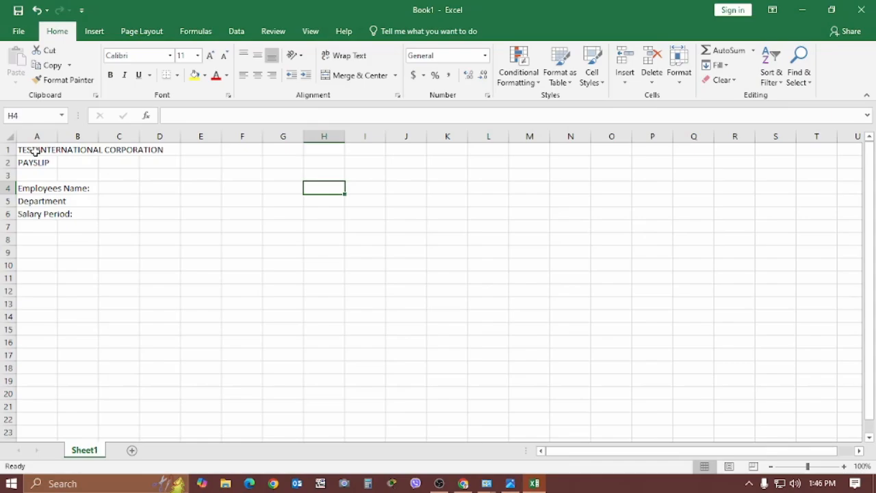
{"action": "type", "text": "I"}
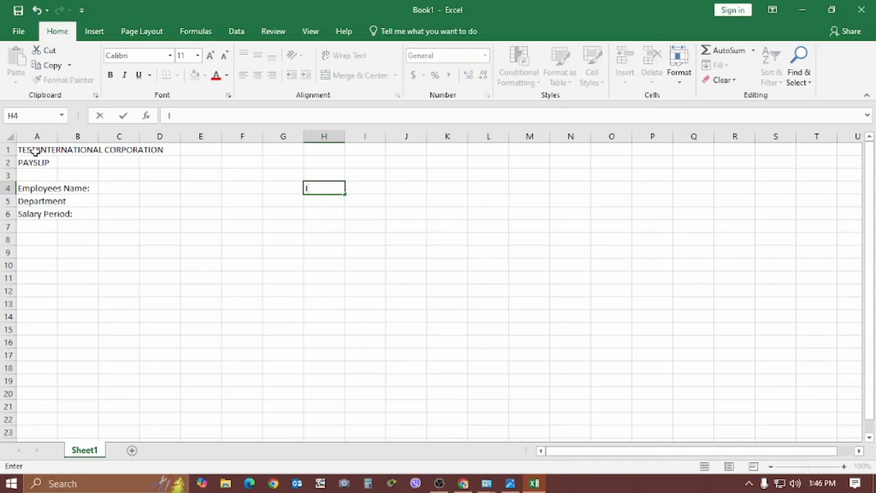
{"action": "type", "text": "D No.:"}
{"action": "key", "text": "Return"}
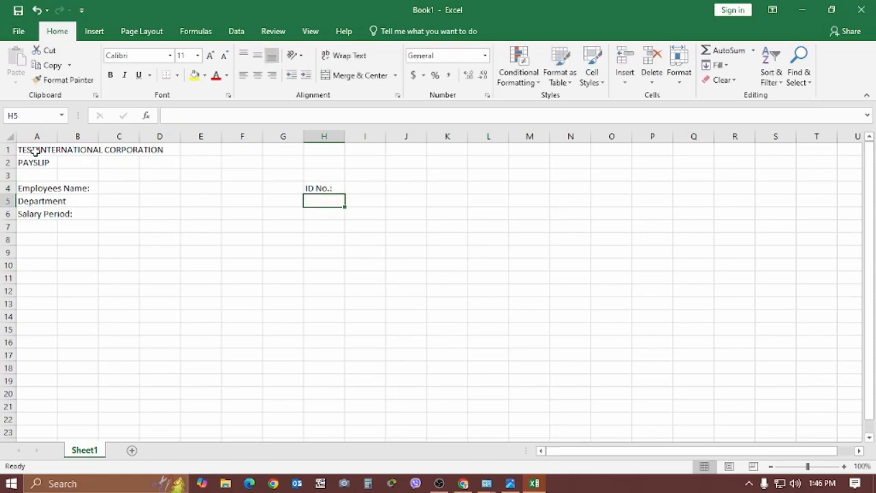
- Enter the labels "Employement Status:" in cell H5 and "No. of Days:" in cell H6
{"action": "type", "text": "Employ"}
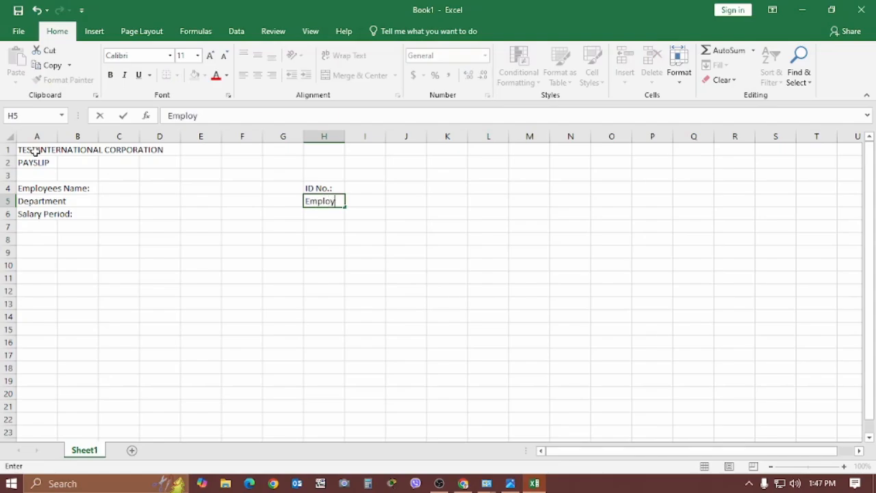
{"action": "type", "text": "ement Statu"}
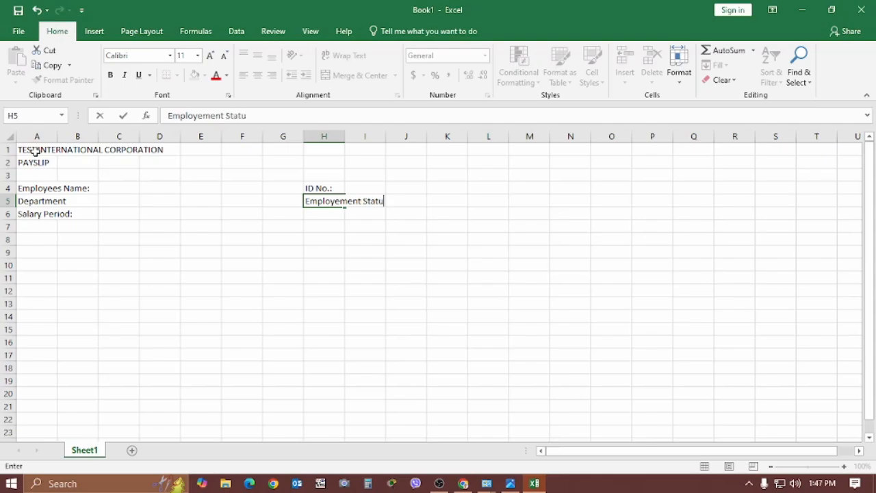
{"action": "type", "text": "s:"}
{"action": "key", "text": "Return"}
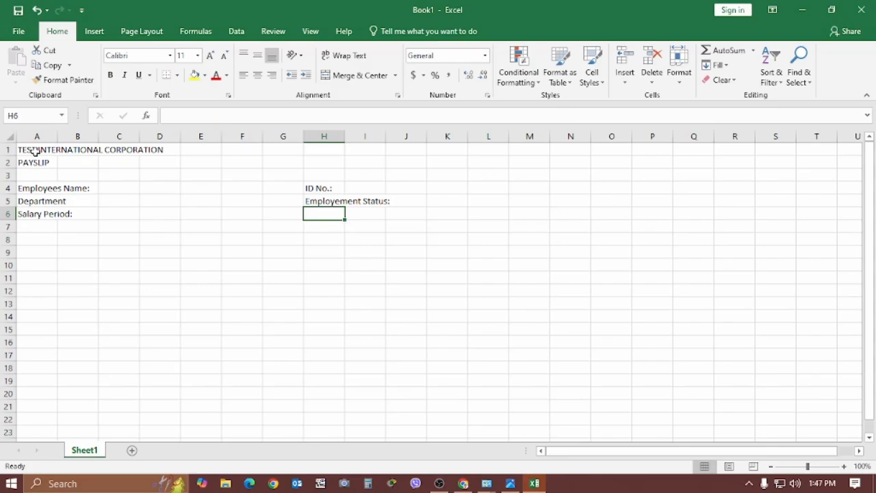
{"action": "type", "text": "No."}
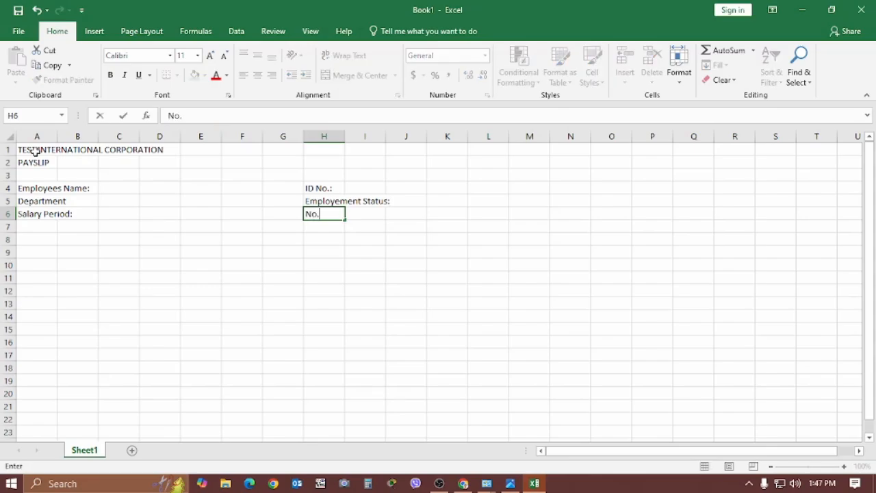
{"action": "type", "text": " of Days:"}
{"action": "key", "text": "Return"}
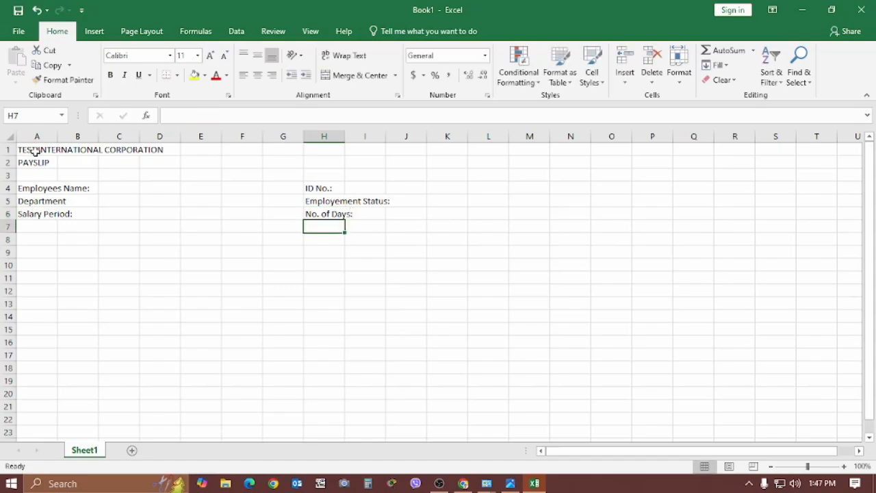
- Enter the section heading "EARNINGS:" in cell A8
{"action": "left_click", "coordinate": [38, 238]}
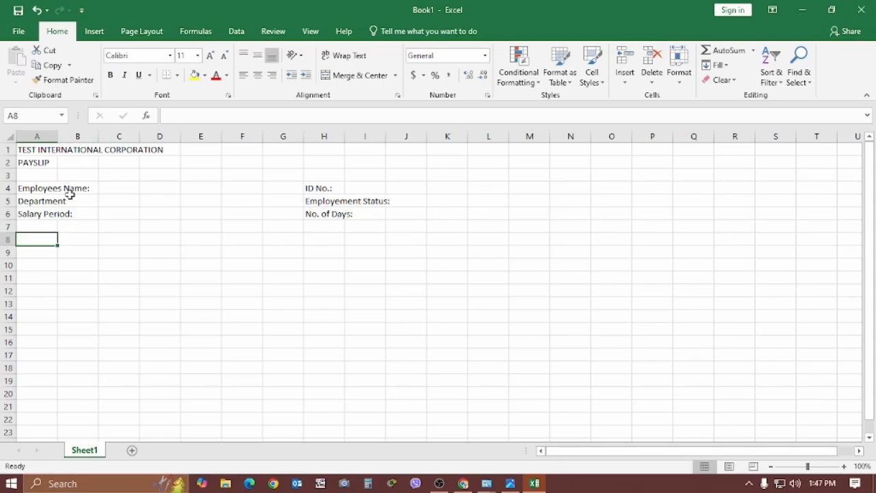
{"action": "type", "text": "EARIN"}
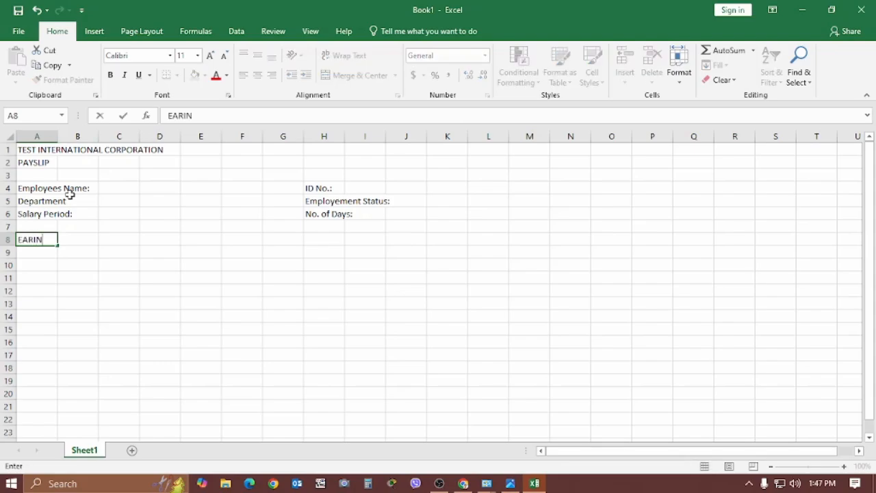
{"action": "type", "text": "INGS"}
{"action": "key", "text": "BackSpace"}
{"action": "key", "text": "BackSpace"}
{"action": "key", "text": "BackSpace"}
{"action": "key", "text": "BackSpace"}
{"action": "key", "text": "BackSpace"}
{"action": "key", "text": "BackSpace"}
{"action": "type", "text": "NINGS:"}
{"action": "key", "text": "Return"}
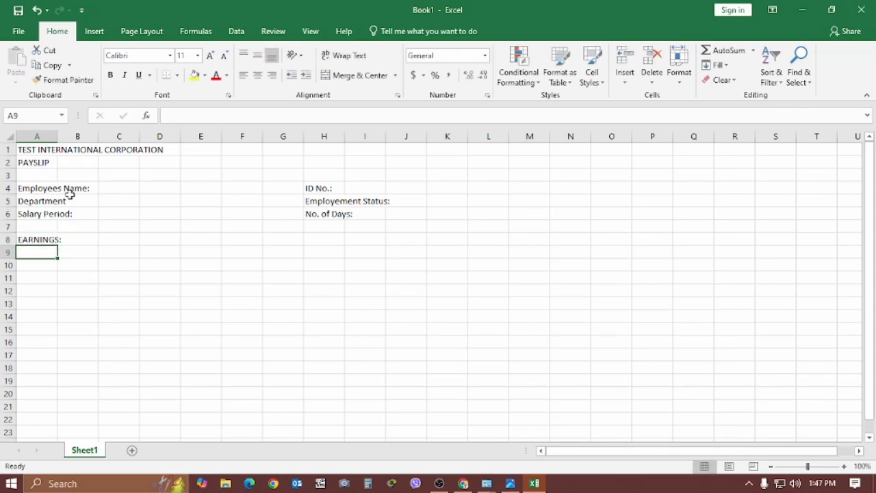
- Enter the label "Gross Earnings:" in cell B9, one column in from the earnings heading
{"action": "key", "text": "Right"}
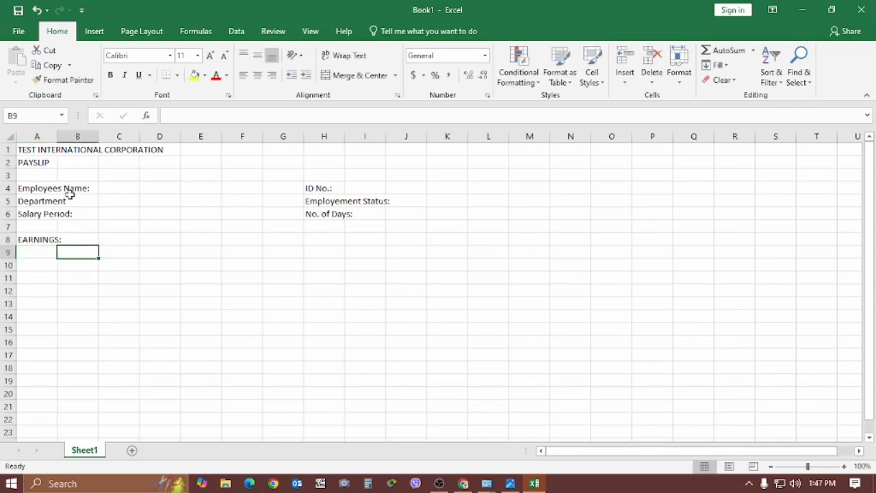
{"action": "type", "text": "GR"}
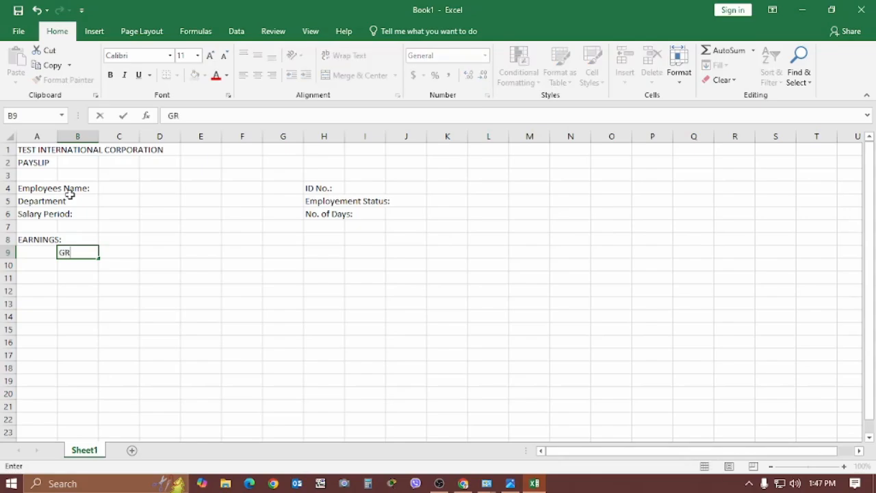
{"action": "key", "text": "BackSpace"}
{"action": "key", "text": "BackSpace"}
{"action": "type", "text": "Gross Earnings"}
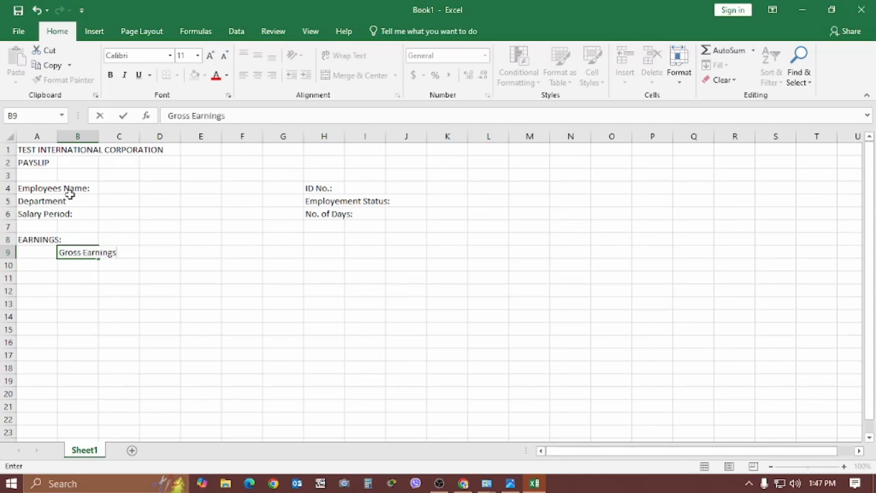
{"action": "type", "text": ":"}
{"action": "key", "text": "Return"}
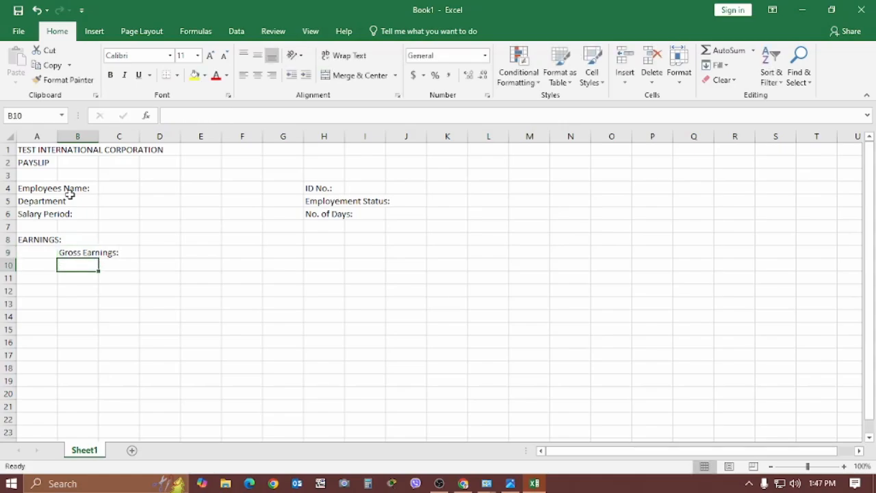
- Enter the earnings labels "OT" in cell B10 and "OT/ND" in cell B11
{"action": "type", "text": "OT"}
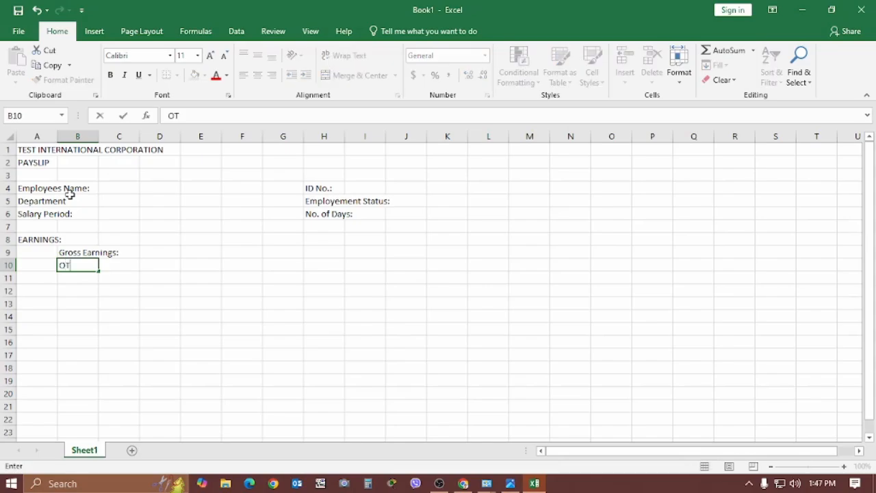
{"action": "key", "text": "Return"}
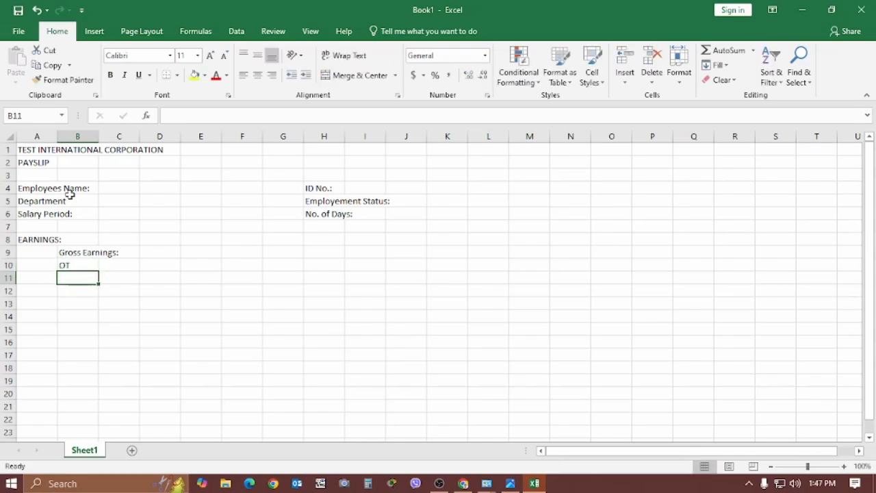
{"action": "type", "text": "OT"}
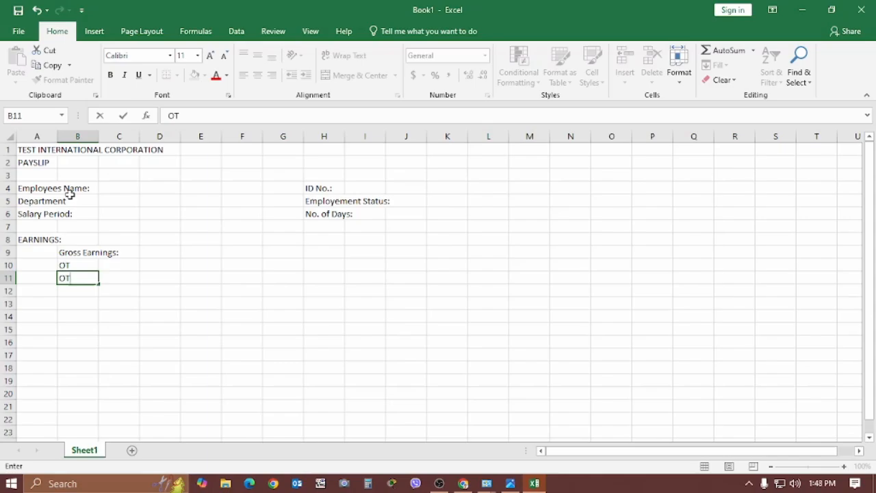
{"action": "type", "text": "/ND"}
{"action": "key", "text": "Return"}
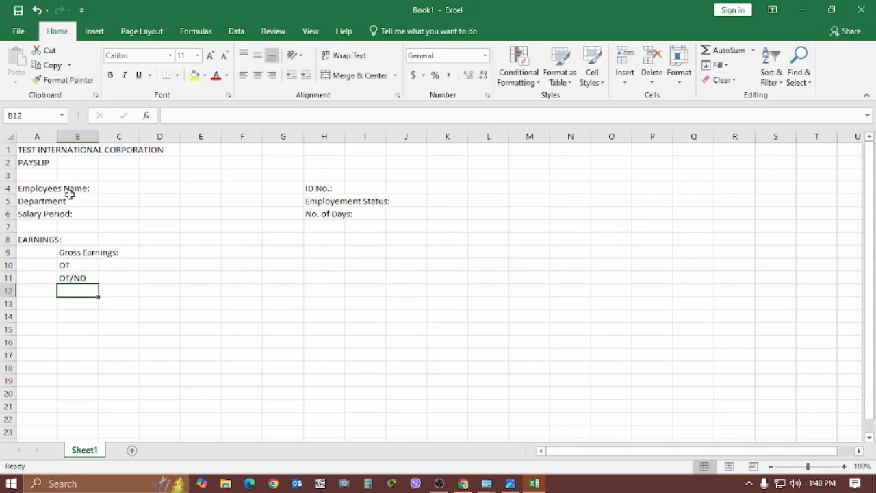
- Enter the earnings labels "Legal/regholiday" in cell B12 and "Allowance" in cell B13
{"action": "type", "text": "Legal"}
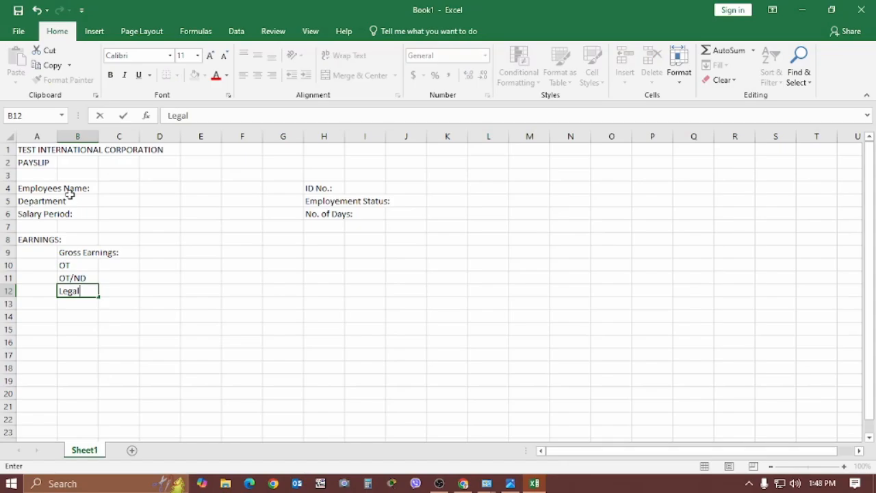
{"action": "type", "text": "/regholiday"}
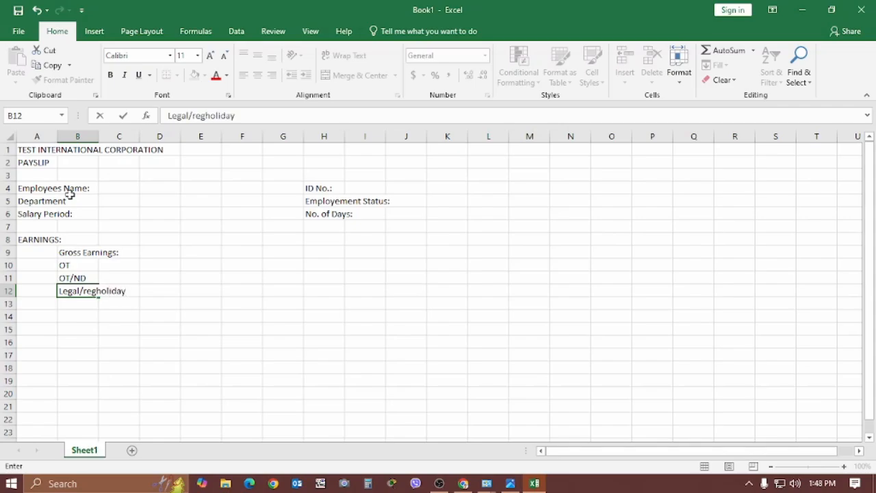
{"action": "key", "text": "Return"}
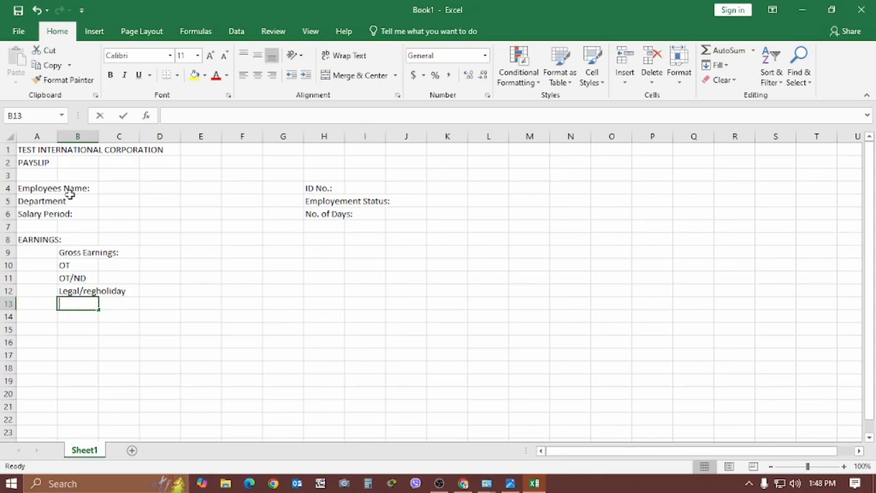
{"action": "type", "text": "Allowa"}
{"action": "type", "text": "nce"}
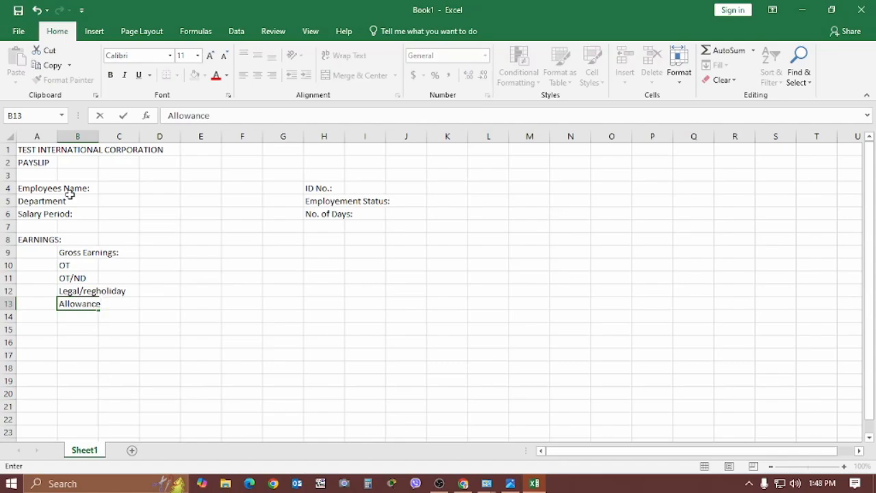
{"action": "key", "text": "Return"}
- Enter the labels "Transportation" in cell B14 and "Total Earnings" in cell B15
{"action": "type", "text": "Tran"}
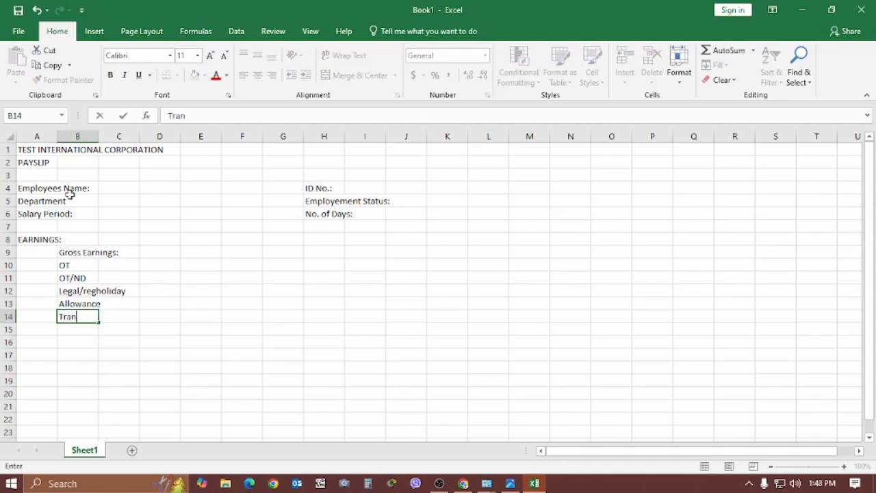
{"action": "type", "text": "sportation"}
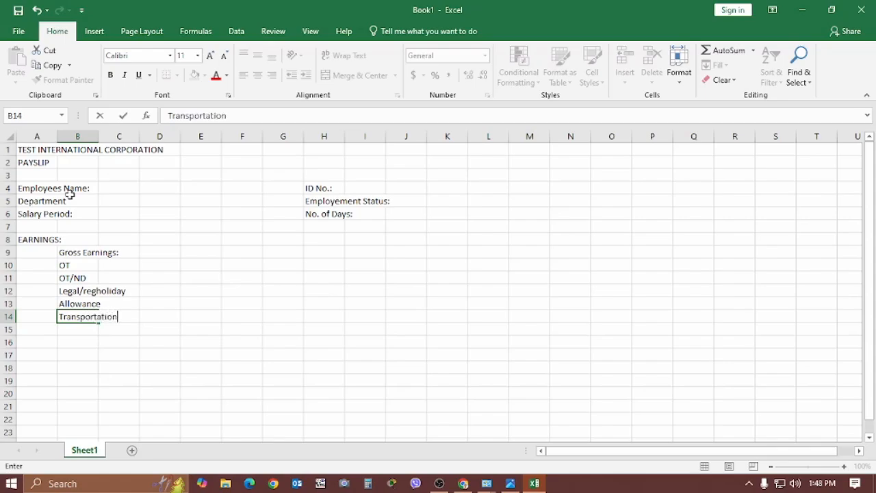
{"action": "key", "text": "Return"}
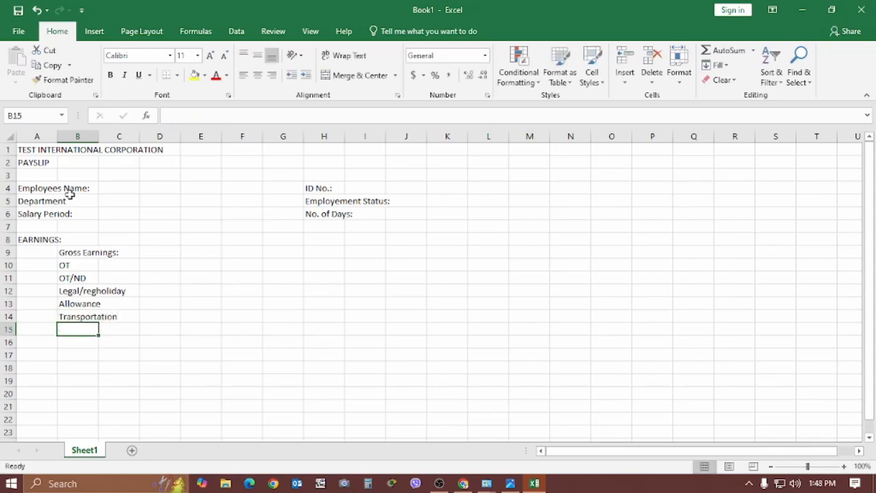
{"action": "type", "text": "Tot"}
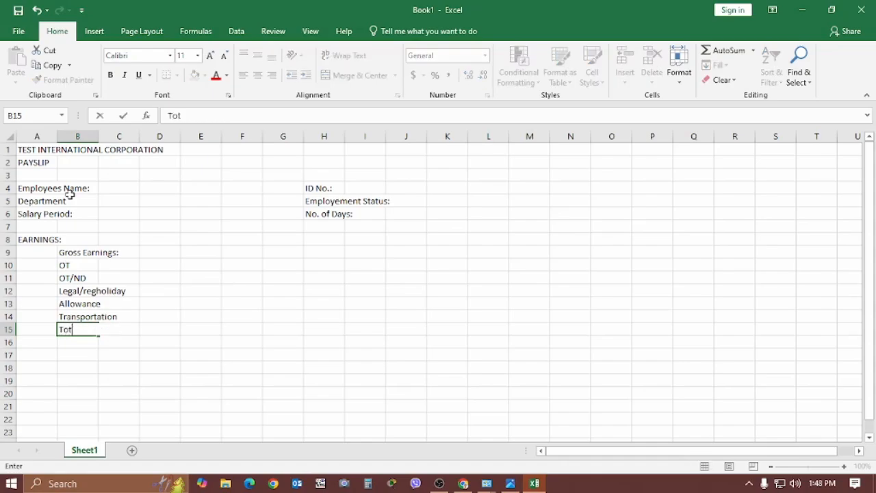
{"action": "type", "text": "al Earnings"}
{"action": "key", "text": "Return"}
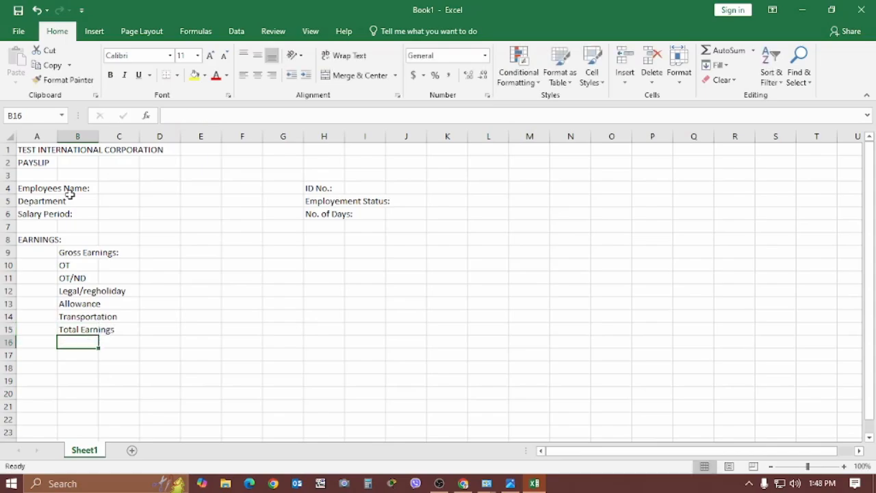
- Enter the section heading "DEDUCTIONS:" in cell A17, leaving one blank row below the earnings section
{"action": "key", "text": "Return"}
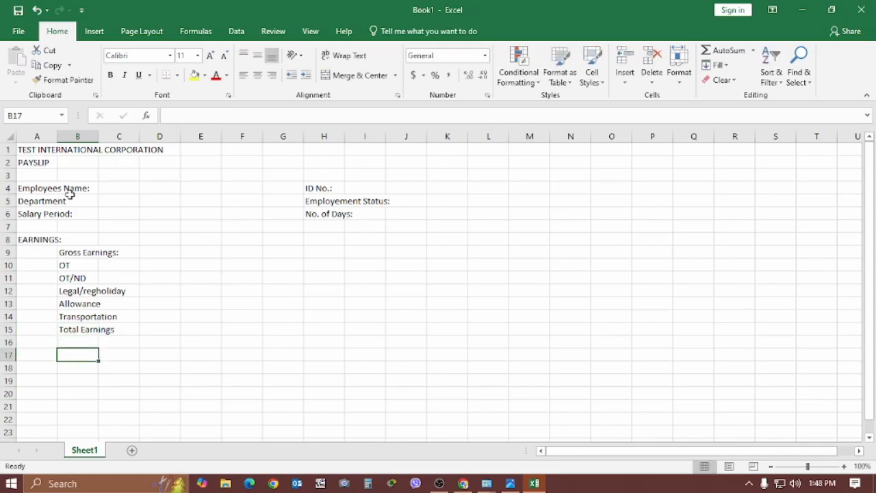
{"action": "key", "text": "Left"}
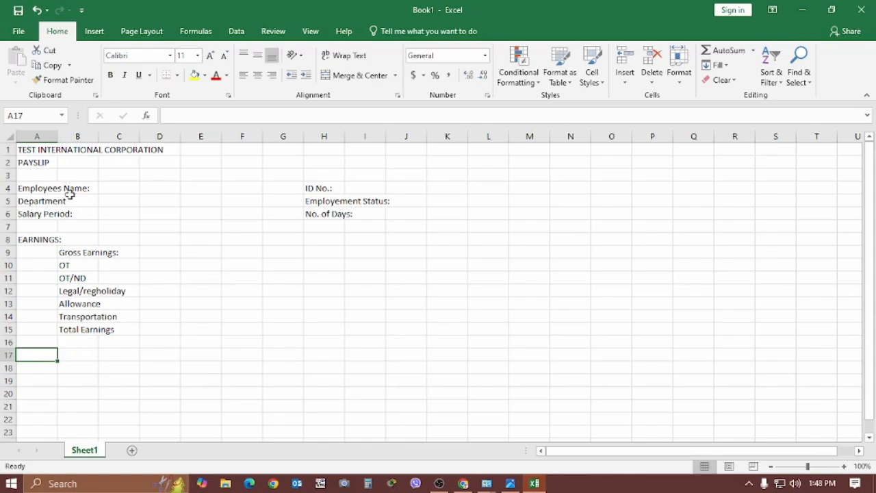
{"action": "type", "text": "DE"}
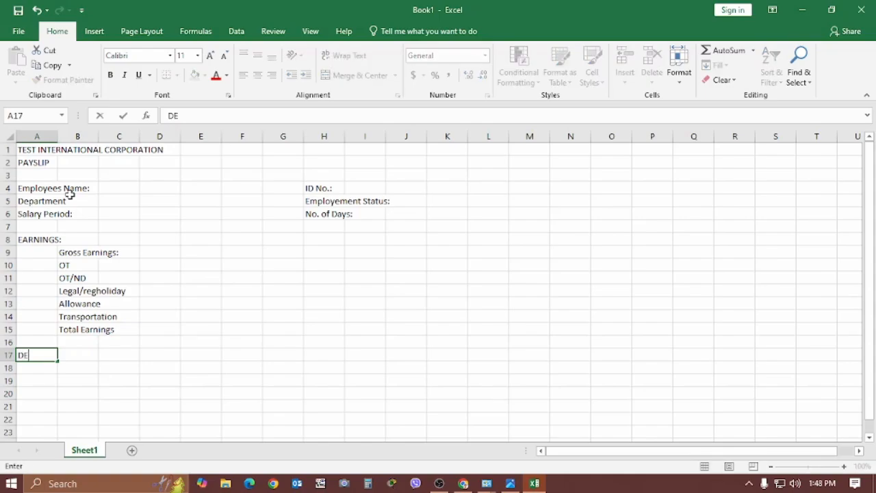
{"action": "type", "text": "DUCTIONS:"}
{"action": "key", "text": "Return"}
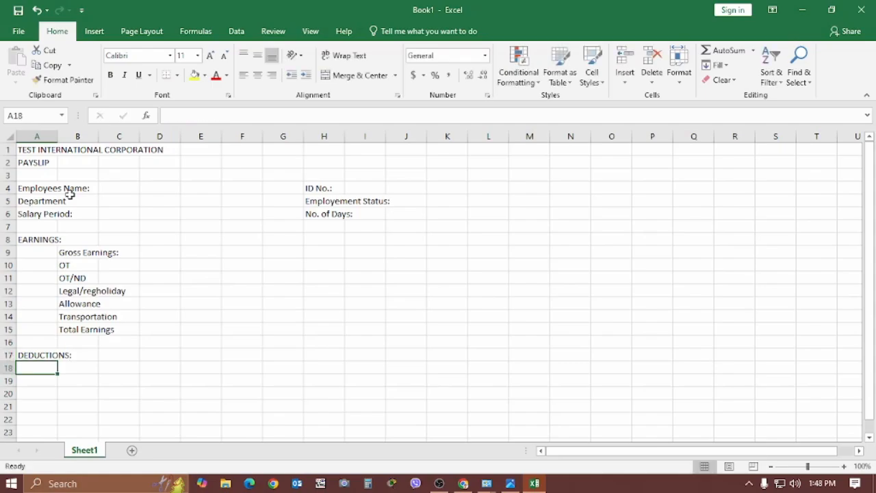
- Enter the label "Absent/Late" in cell B18, one column in from the deductions heading
{"action": "key", "text": "Tab"}
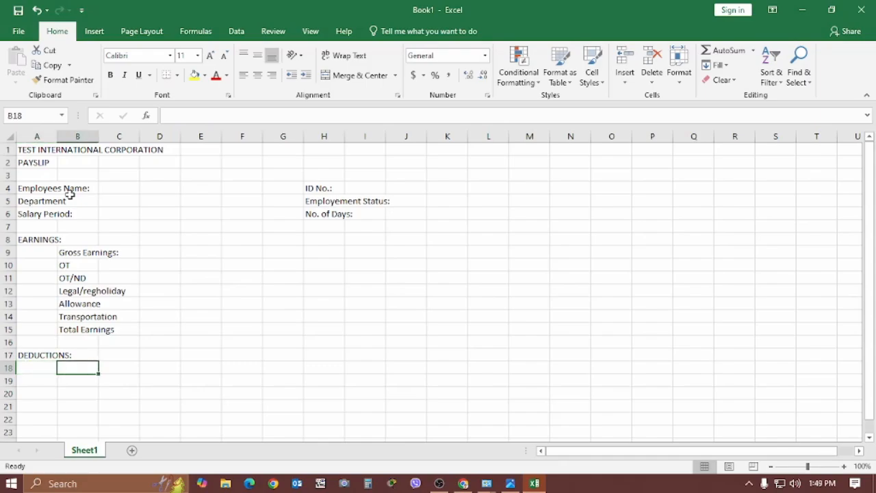
{"action": "type", "text": "a"}
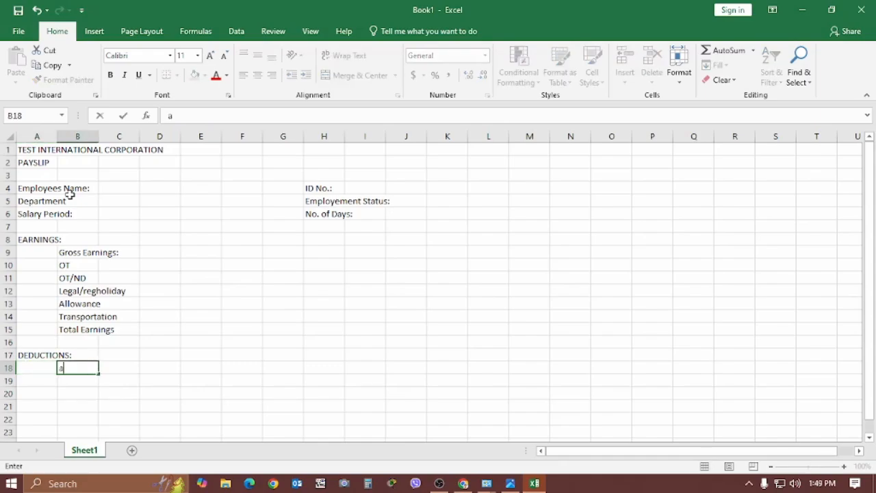
{"action": "key", "text": "BackSpace"}
{"action": "type", "text": "Absent/Late"}
{"action": "key", "text": "Return"}
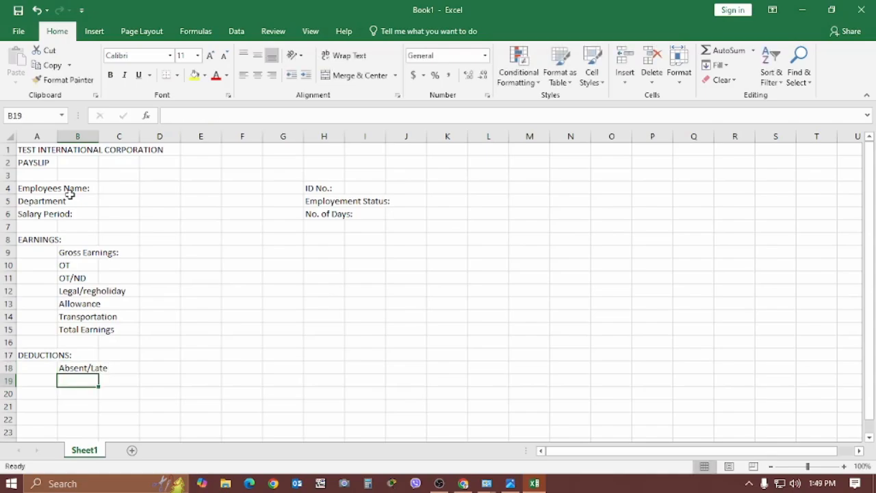
- Enter the deduction label "Co.Loan" in cell B19
{"action": "type", "text": "C"}
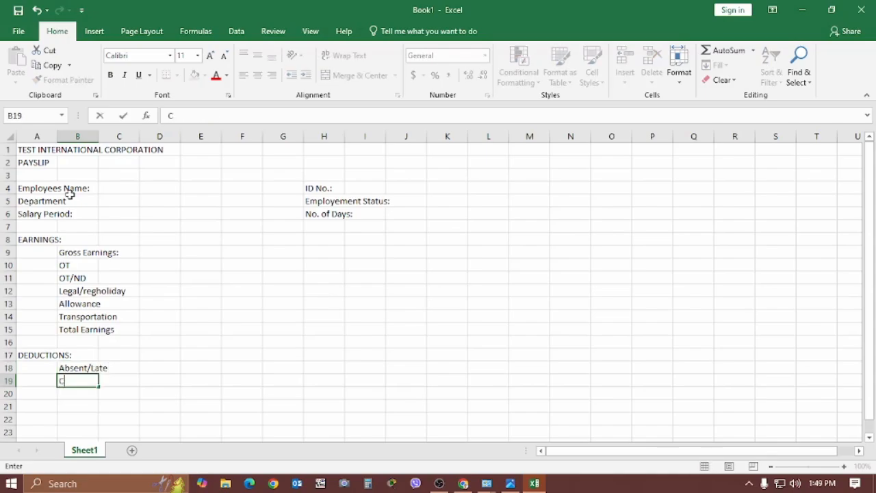
{"action": "type", "text": "o.LOan"}
{"action": "key", "text": "BackSpace"}
{"action": "key", "text": "BackSpace"}
{"action": "key", "text": "BackSpace"}
{"action": "type", "text": "oan"}
{"action": "key", "text": "Return"}
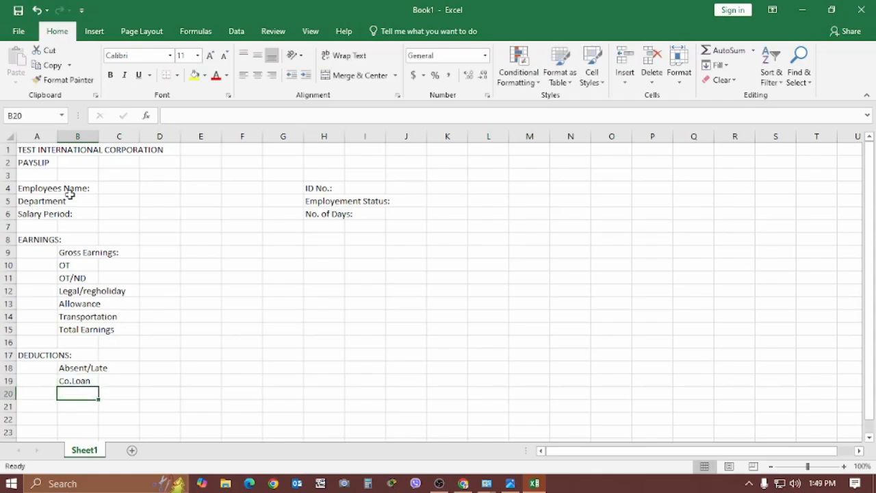
- Enter the deduction labels "SSS Premium" in cell B20 and "SSS Loan" in cell B21
{"action": "type", "text": "SS"}
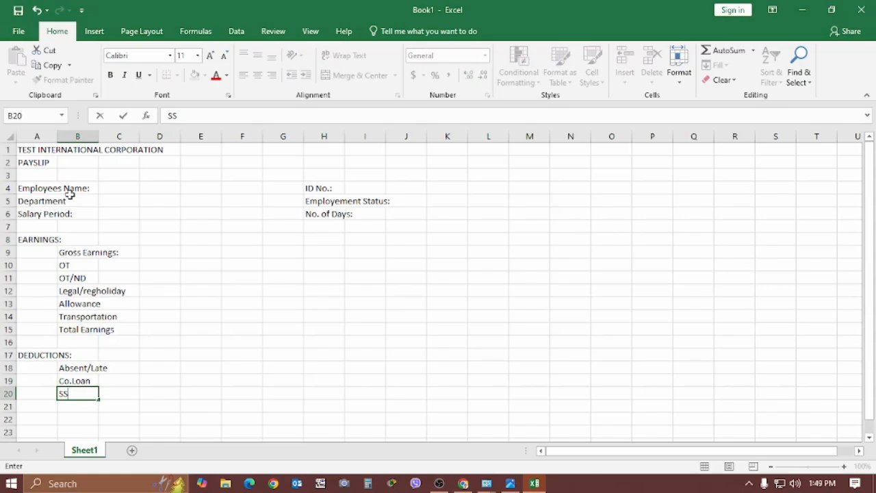
{"action": "type", "text": "S Premium"}
{"action": "key", "text": "Return"}
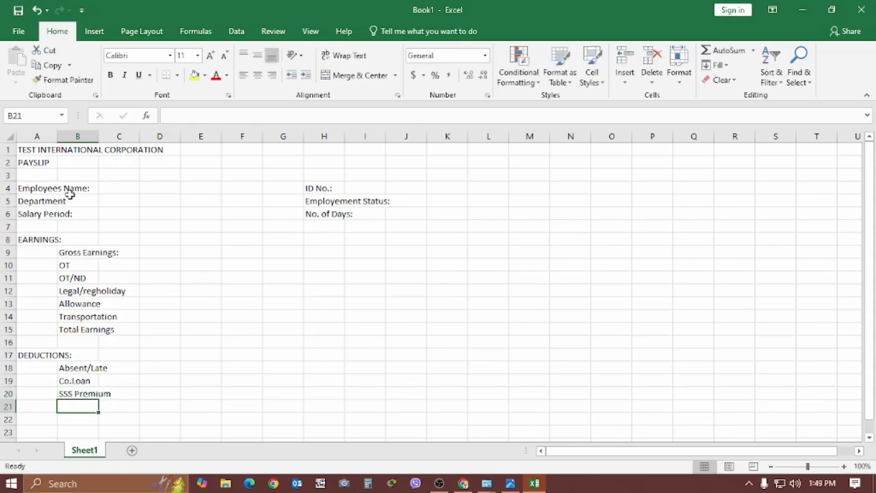
{"action": "type", "text": "SSS Loan"}
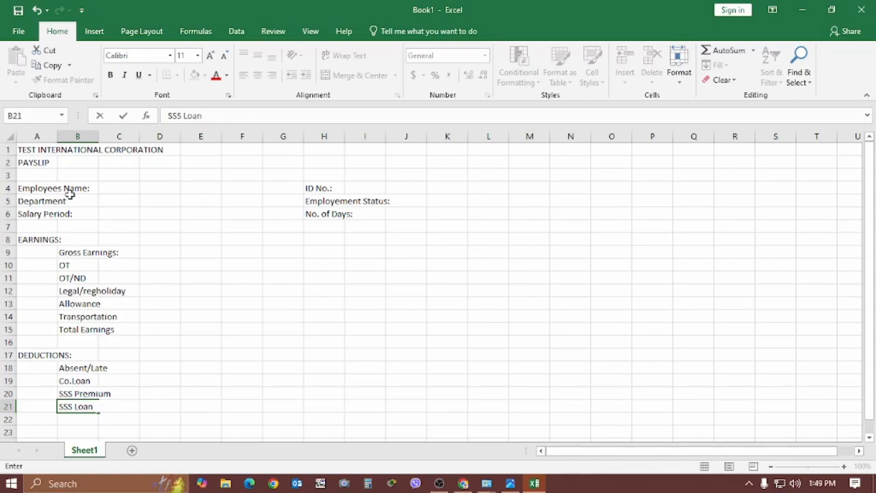
{"action": "key", "text": "Return"}
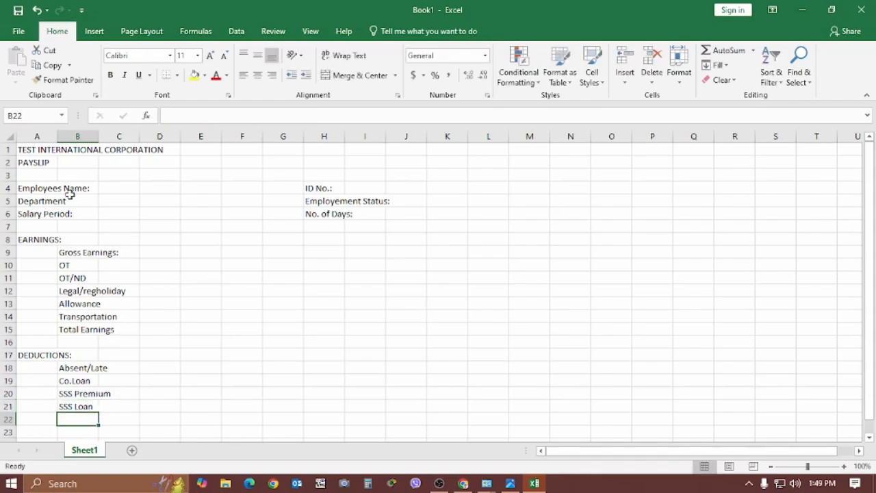
- Enter the deduction label "SSS Calamity Loan" in cell B22
{"action": "type", "text": "SSS C"}
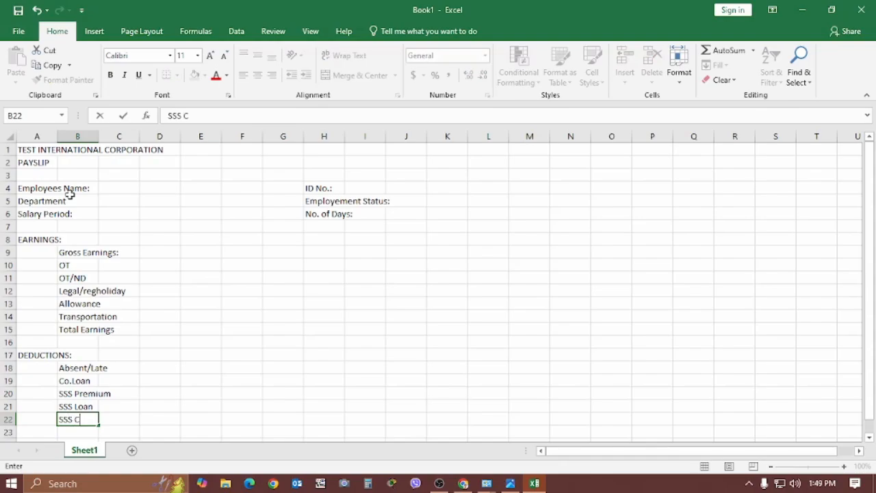
{"action": "type", "text": "alamity Loan"}
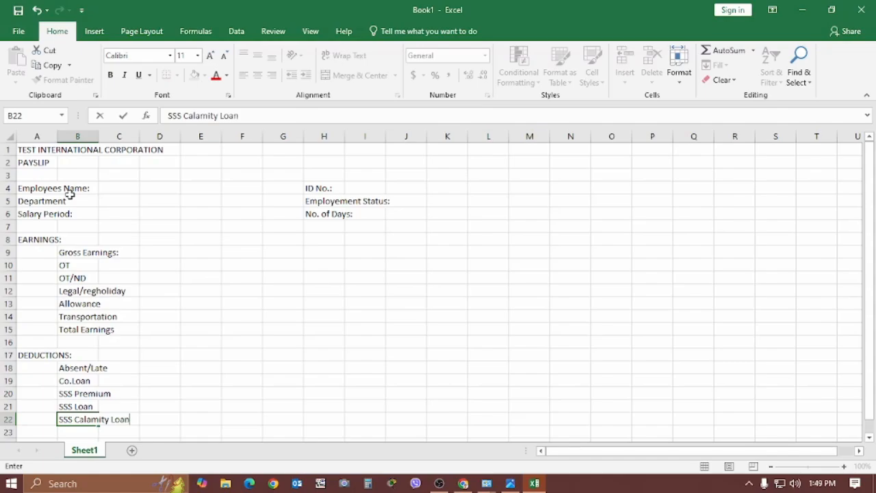
{"action": "key", "text": "Return"}
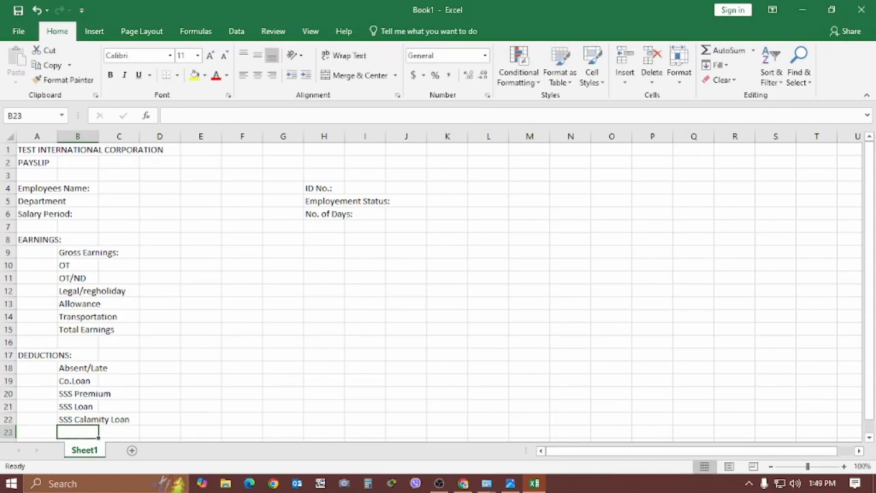
- Enter the deduction label "W/holdings" in cell B23, below the SSS calamity loan label
{"action": "scroll", "coordinate": [199, 267], "scroll_direction": "down", "scroll_amount": 2}
{"action": "scroll", "coordinate": [199, 250], "scroll_direction": "down", "scroll_amount": 2}
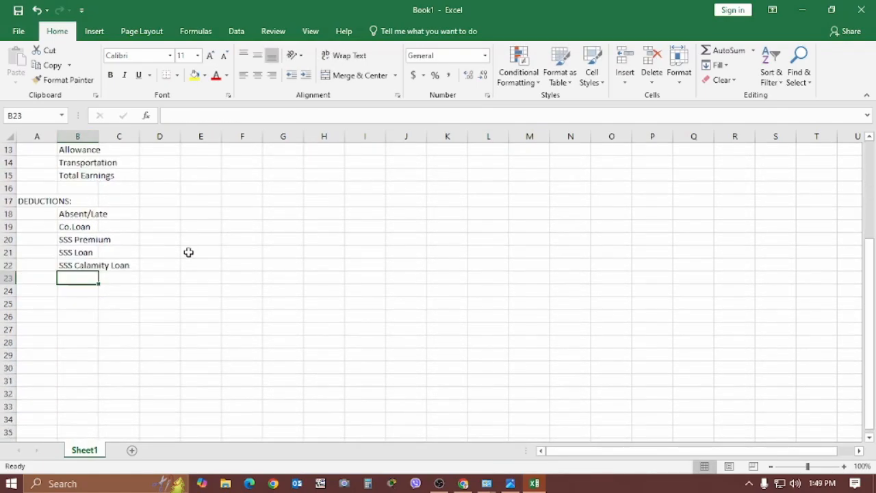
{"action": "scroll", "coordinate": [198, 248], "scroll_direction": "up", "scroll_amount": 4}
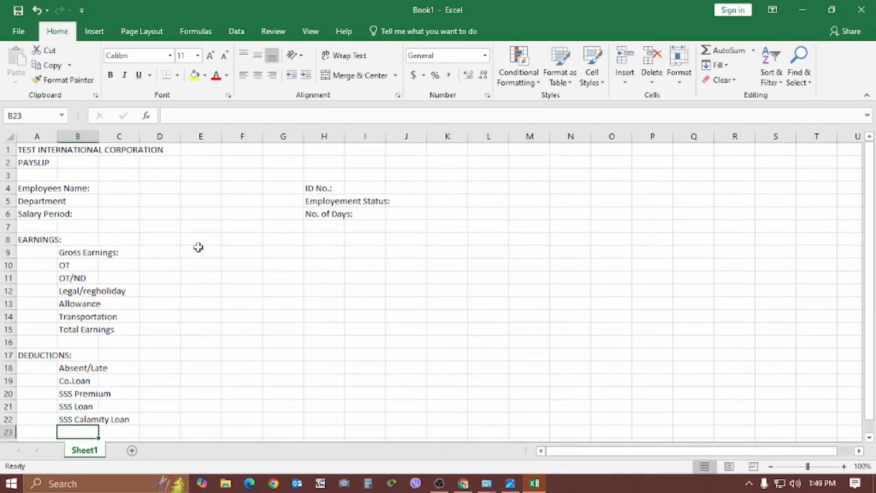
{"action": "scroll", "coordinate": [177, 287], "scroll_direction": "down", "scroll_amount": 1}
{"action": "scroll", "coordinate": [165, 266], "scroll_direction": "down", "scroll_amount": 2}
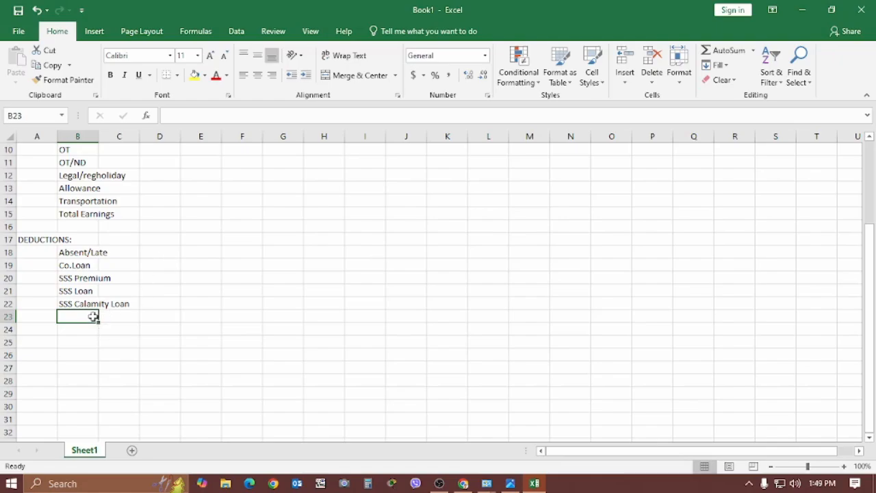
{"action": "type", "text": "W"}
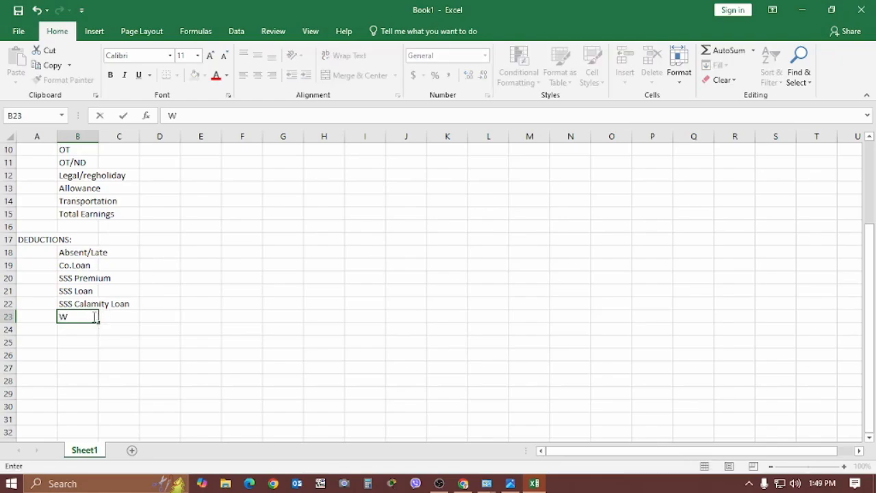
{"action": "type", "text": "/holdings"}
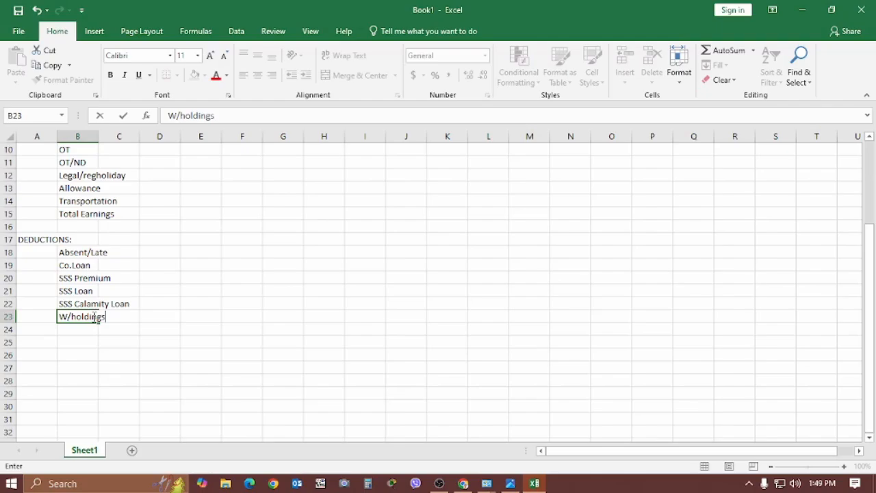
{"action": "key", "text": "Return"}
- Enter the deduction labels "Pagibig Premium" in cell B24 and "Pagibig Loan" in cell B25
{"action": "type", "text": "Pa"}
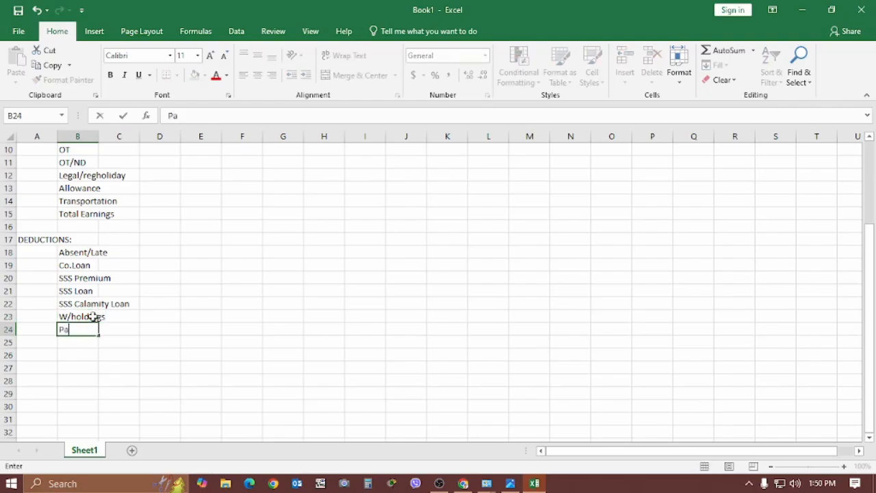
{"action": "type", "text": "gibig Premium"}
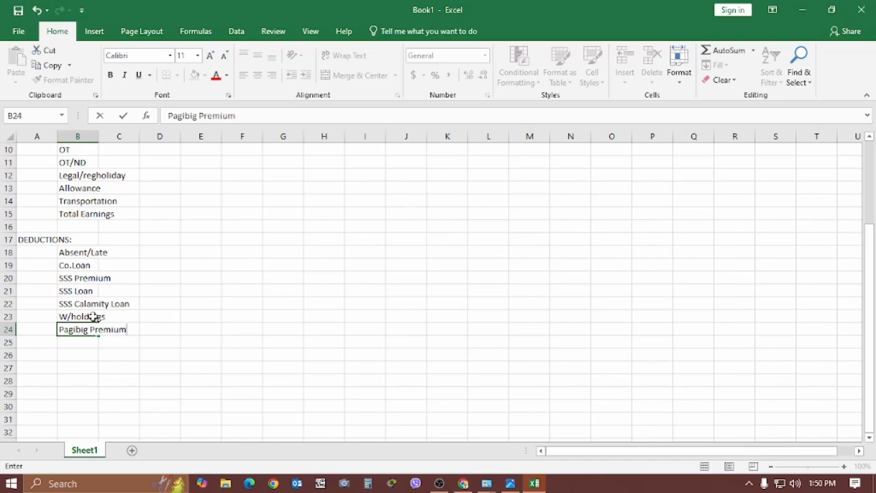
{"action": "key", "text": "Return"}
{"action": "type", "text": "Pag"}
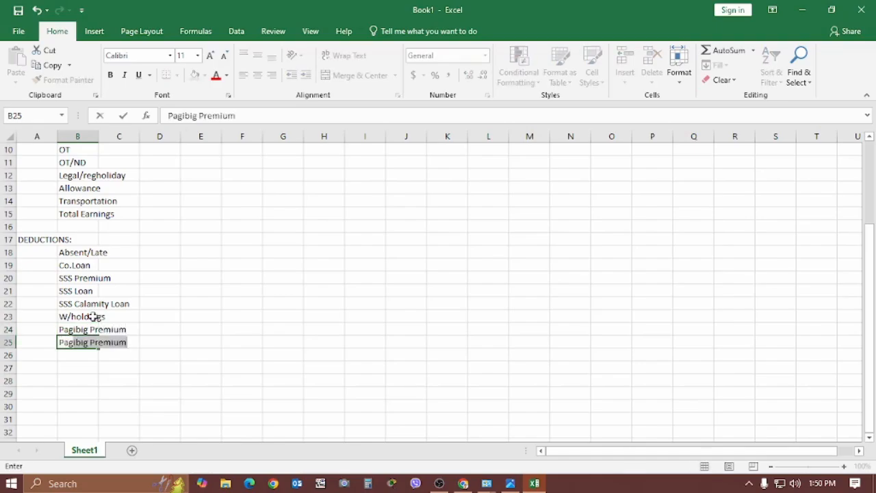
{"action": "type", "text": "ibig Lo"}
{"action": "key", "text": "BackSpace"}
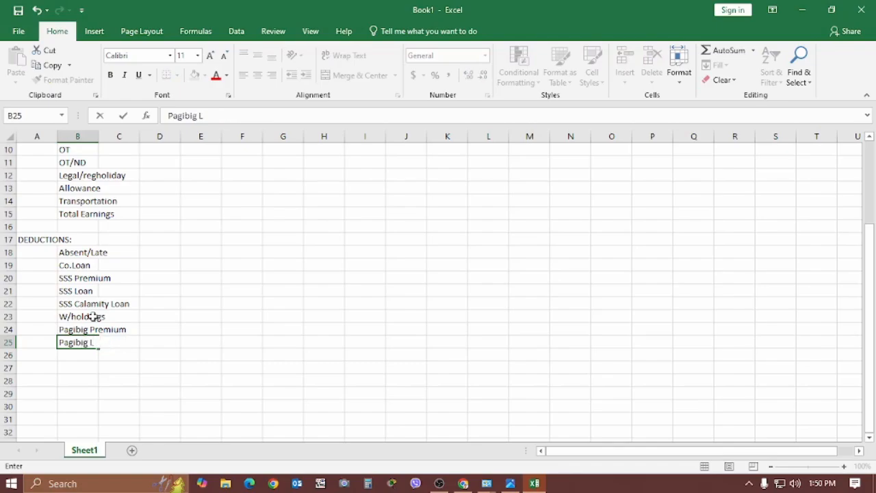
{"action": "type", "text": "oan"}
{"action": "key", "text": "Return"}
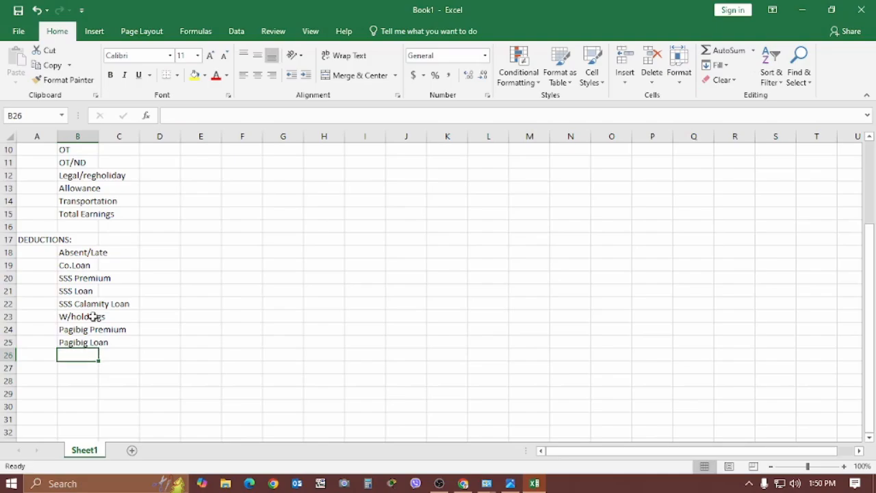
- Enter the deduction labels "Pagibig Calamity" in cell B26 and "Vale" in cell B27
{"action": "type", "text": "Pag"}
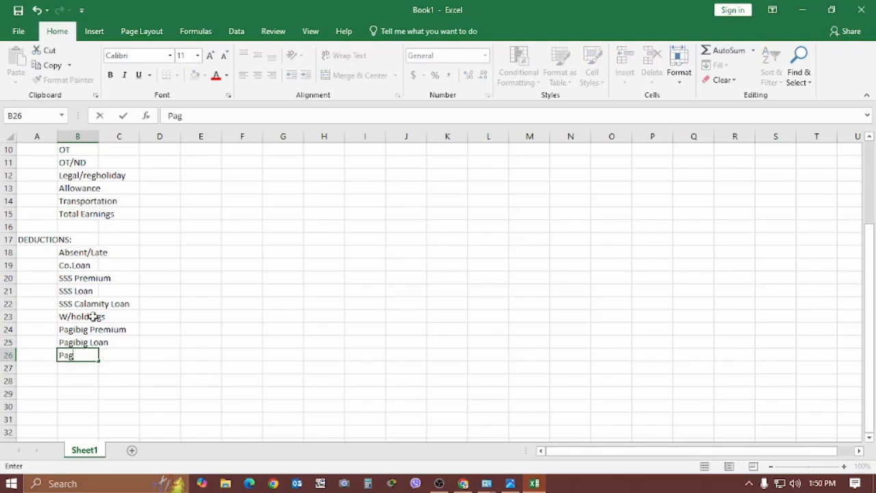
{"action": "type", "text": "ibig Calamity"}
{"action": "key", "text": "Return"}
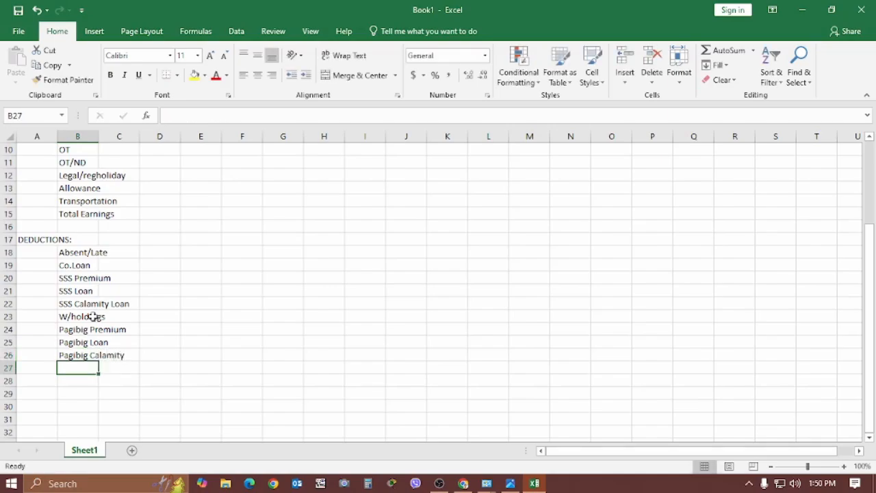
{"action": "type", "text": "VA"}
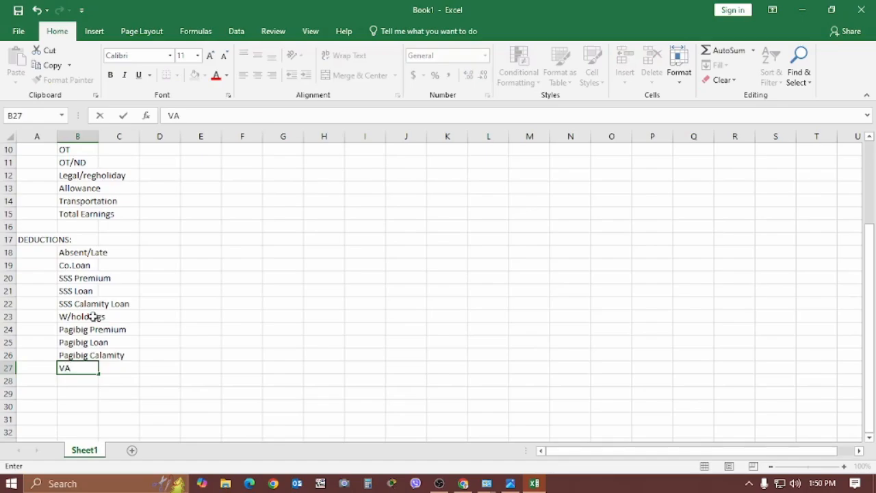
{"action": "key", "text": "BackSpace"}
{"action": "type", "text": "ale"}
{"action": "key", "text": "Return"}
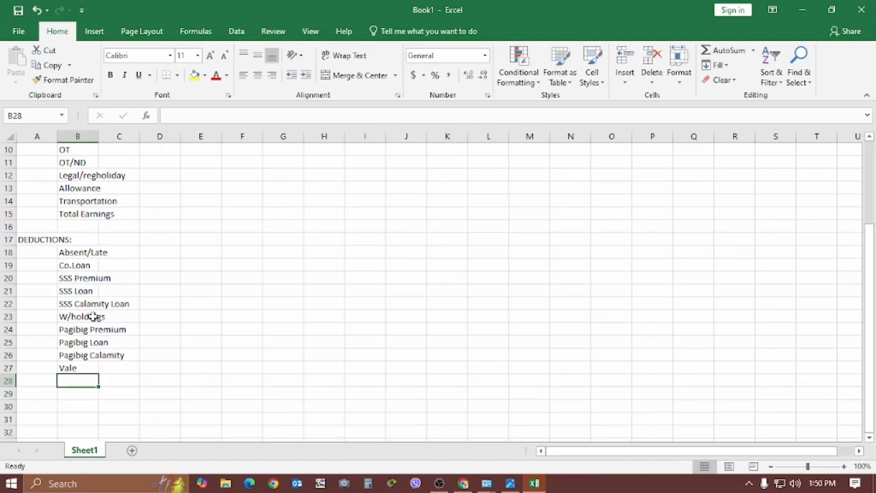
- Enter the label "Total Deductions" in cell B28 and the heading "NET EARNINGS" in cell A30
{"action": "type", "text": "Tot"}
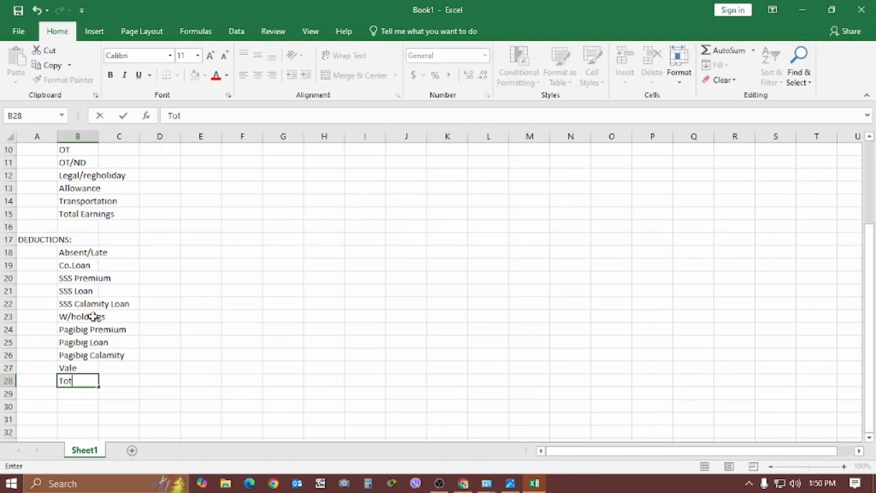
{"action": "type", "text": "al Deduc"}
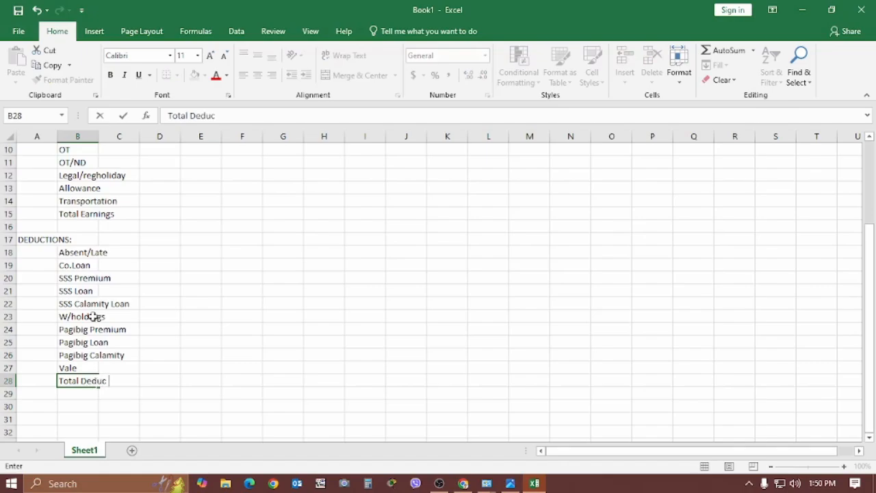
{"action": "type", "text": "tions"}
{"action": "left_click", "coordinate": [31, 403]}
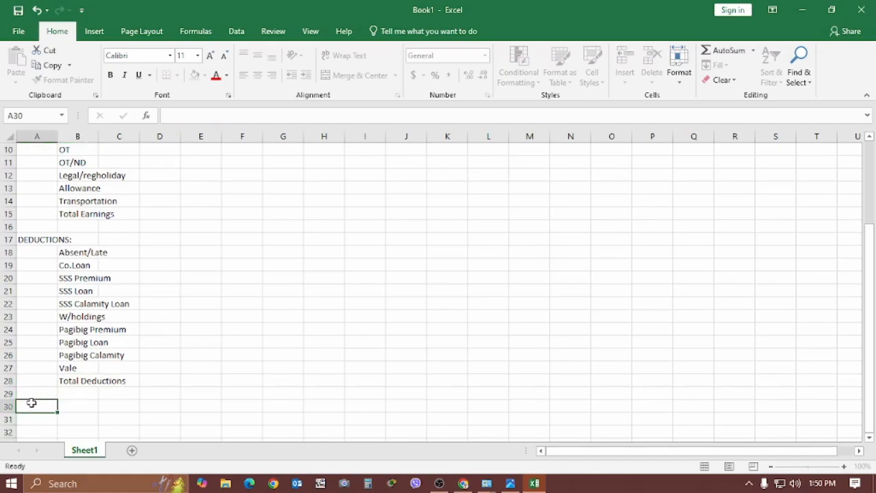
{"action": "type", "text": "NET E"}
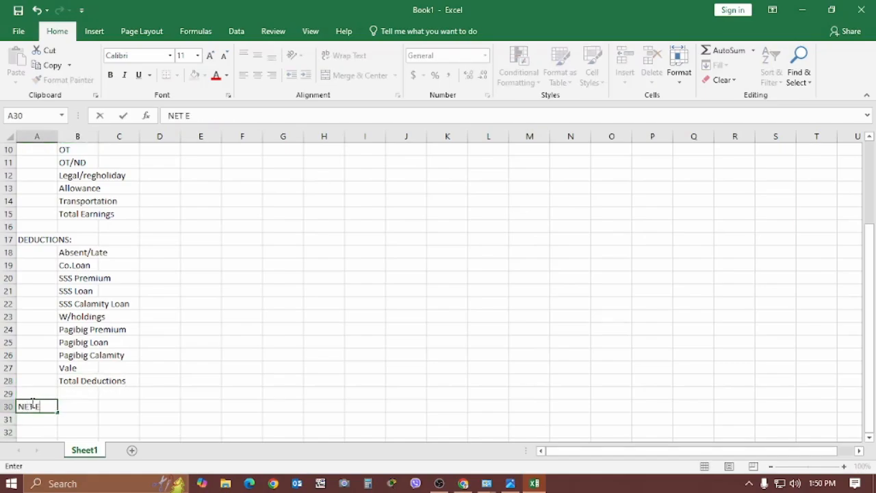
{"action": "type", "text": "ARNINGS"}
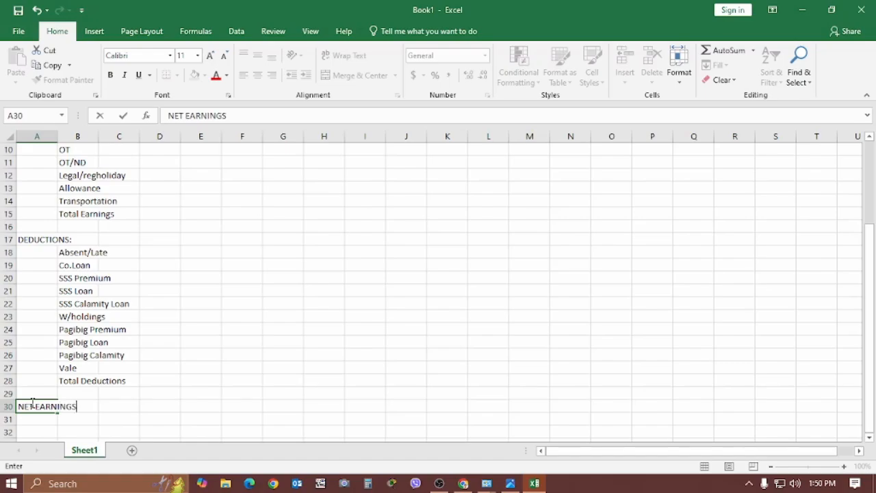
{"action": "key", "text": "Tab"}
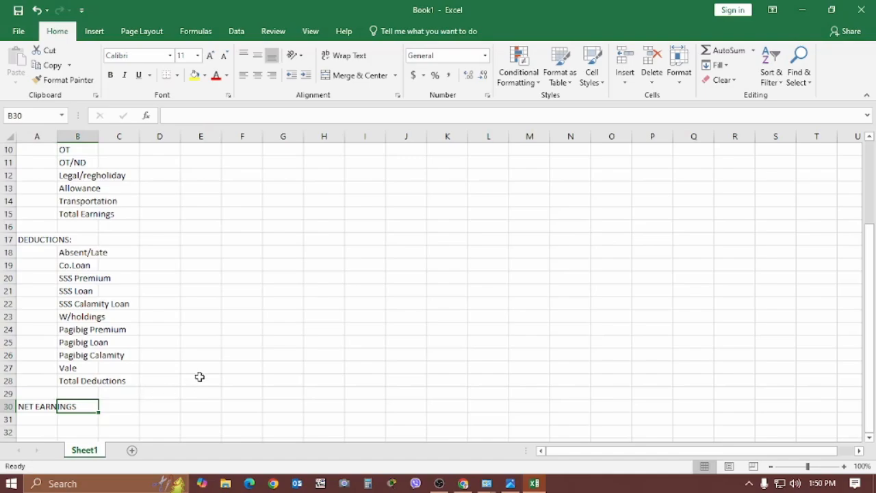
- Check how the payslip fits on the page in the print preview, and return to the sheet
{"action": "scroll", "coordinate": [335, 350], "scroll_direction": "down", "scroll_amount": 1}
{"action": "scroll", "coordinate": [346, 350], "scroll_direction": "up", "scroll_amount": 4}
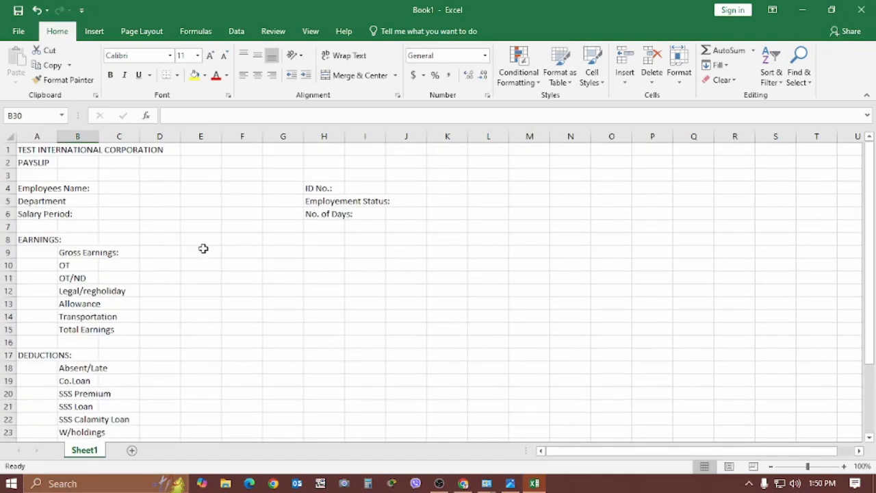
{"action": "left_click", "coordinate": [19, 34]}
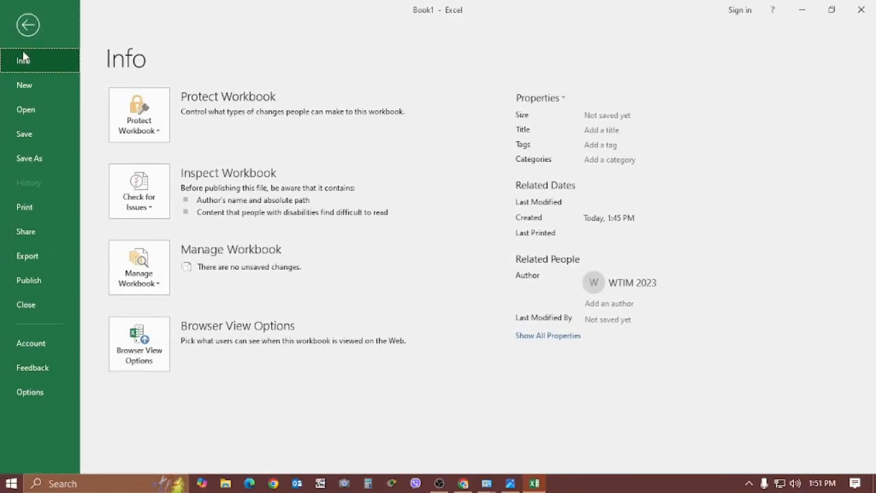
{"action": "left_click", "coordinate": [37, 211]}
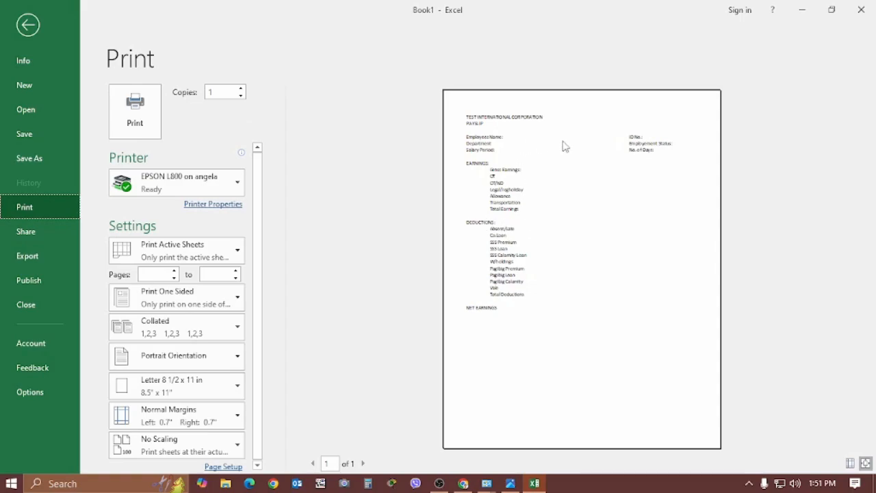
{"action": "left_click", "coordinate": [34, 26]}
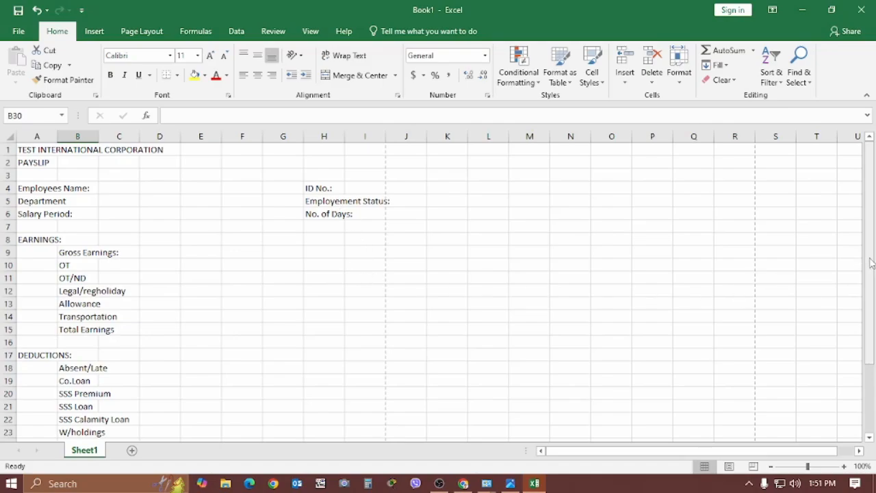
- Narrow column G slightly and check the adjusted payslip layout in the print preview
{"action": "mouse_move", "coordinate": [870, 272]}
{"action": "left_mouse_down"}
{"action": "mouse_move", "coordinate": [869, 301]}
{"action": "mouse_move", "coordinate": [869, 274]}
{"action": "left_mouse_up"}
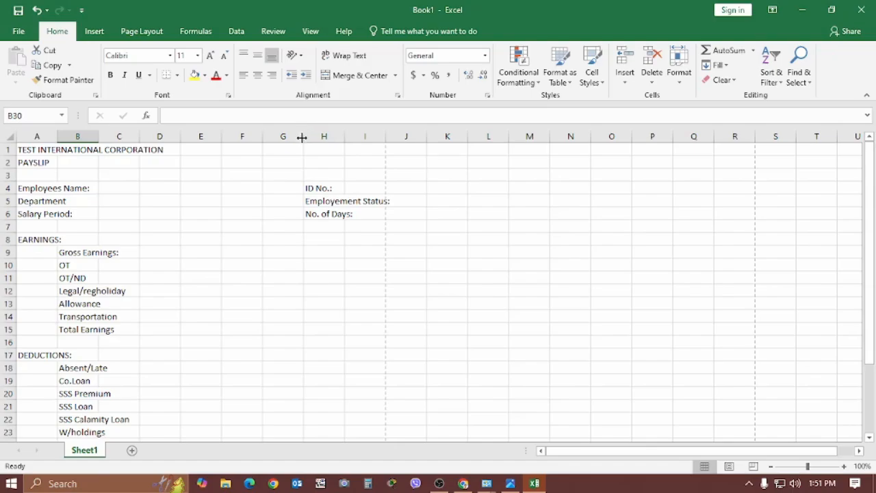
{"action": "left_click_drag", "start_coordinate": [302, 137], "coordinate": [293, 139]}
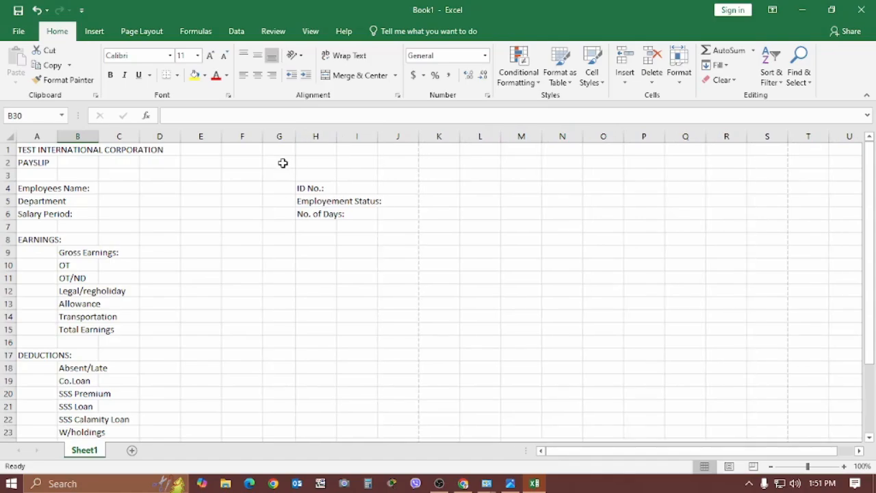
{"action": "left_click", "coordinate": [19, 34]}
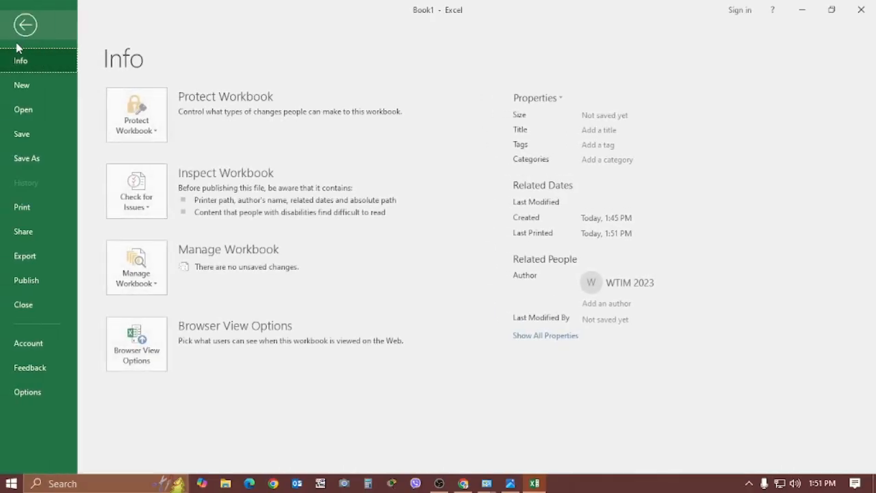
{"action": "left_click", "coordinate": [33, 212]}
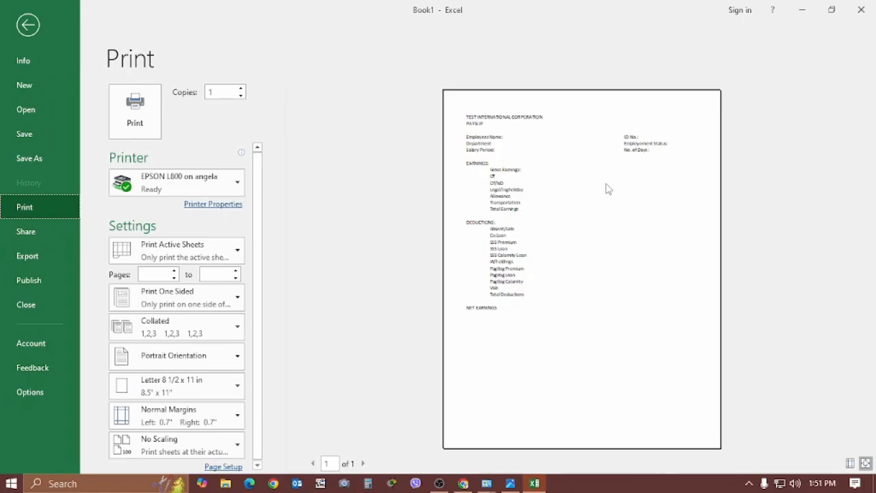
{"action": "left_click", "coordinate": [26, 28]}
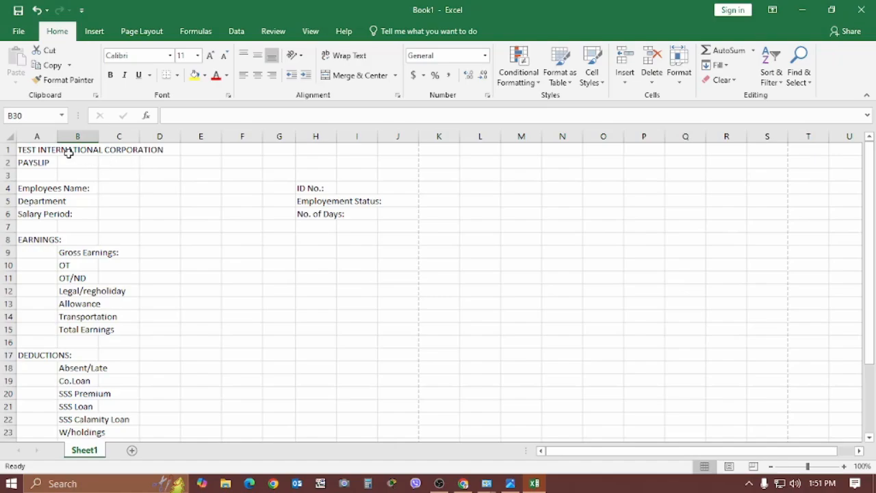
- Review the payslip labels from top to bottom and compare the title's placement with the page width in the print preview
{"action": "scroll", "coordinate": [284, 234], "scroll_direction": "down", "scroll_amount": 4}
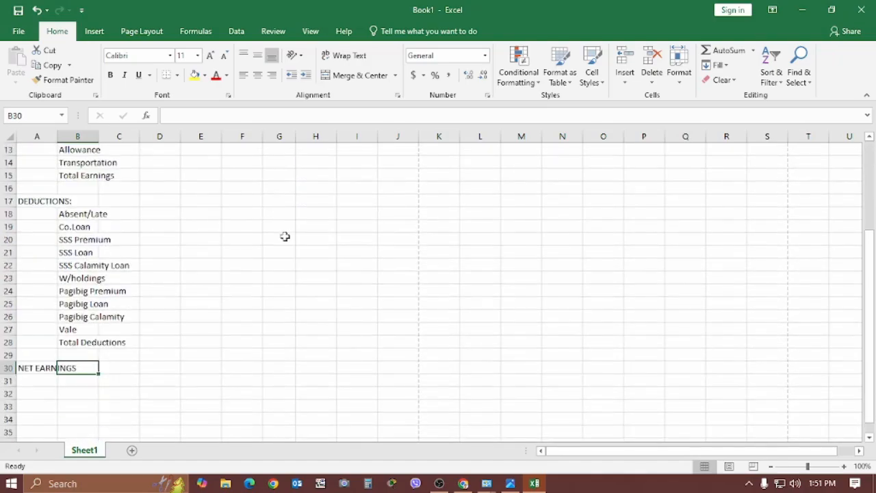
{"action": "scroll", "coordinate": [284, 235], "scroll_direction": "up", "scroll_amount": 4}
{"action": "left_click", "coordinate": [255, 308]}
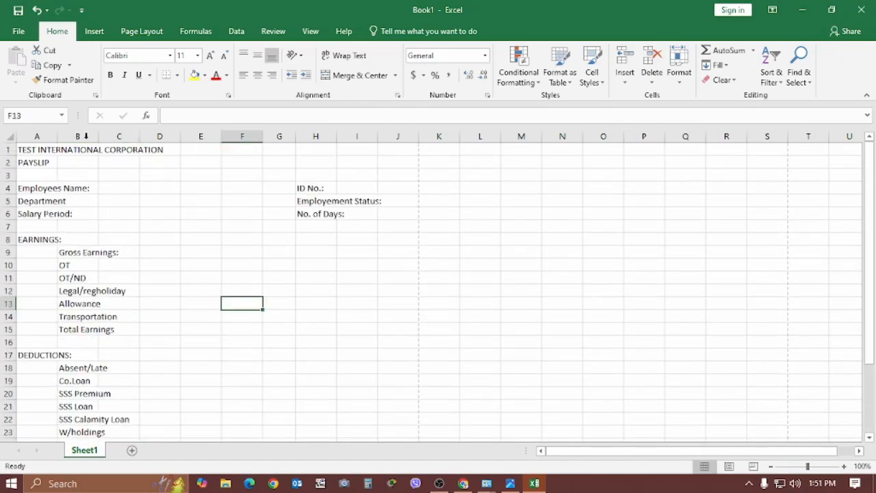
{"action": "left_click", "coordinate": [34, 153]}
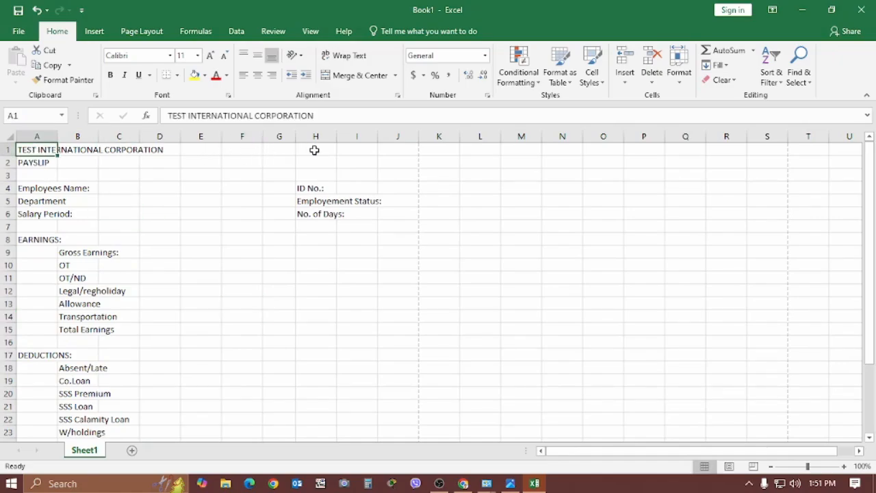
{"action": "left_click", "coordinate": [18, 35]}
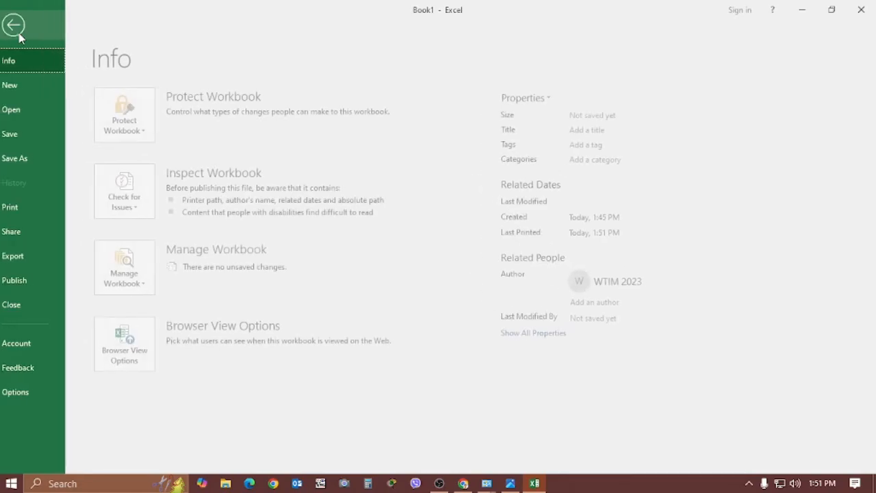
{"action": "left_click", "coordinate": [40, 216]}
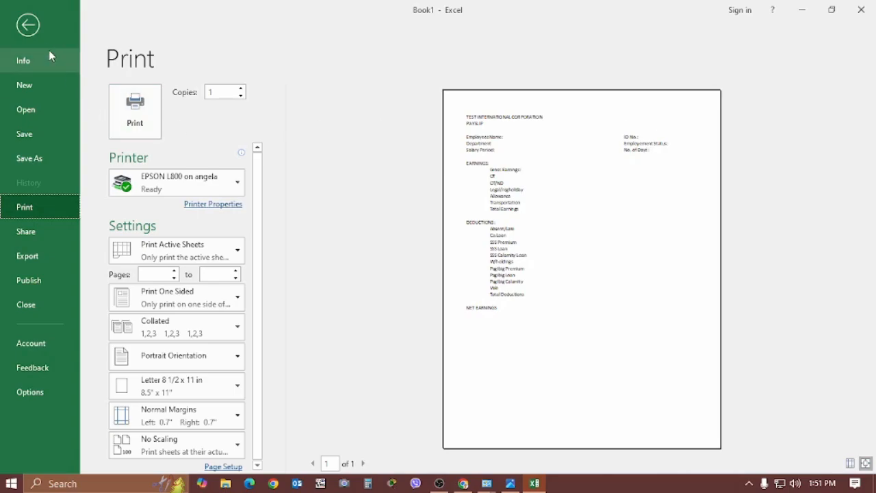
{"action": "left_click", "coordinate": [28, 26]}
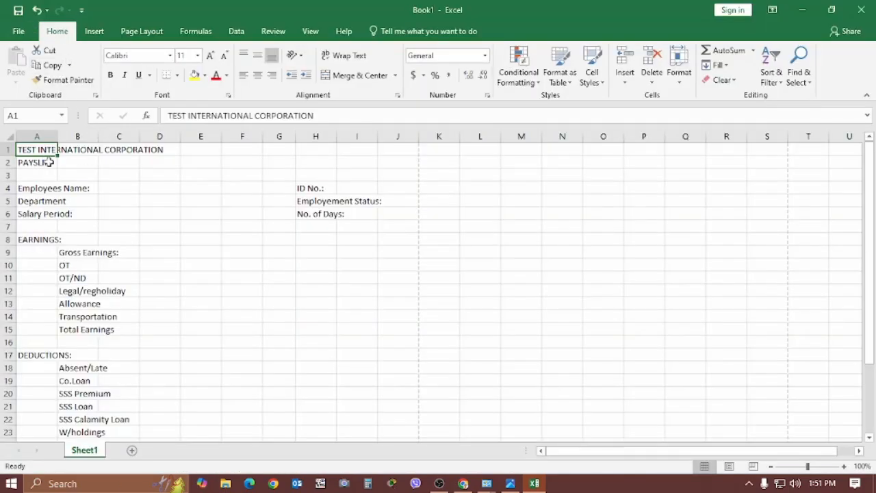
- Merge and center the company name across A1:J1 and make it bold at font size 14
{"action": "left_click_drag", "start_coordinate": [22, 150], "coordinate": [391, 143]}
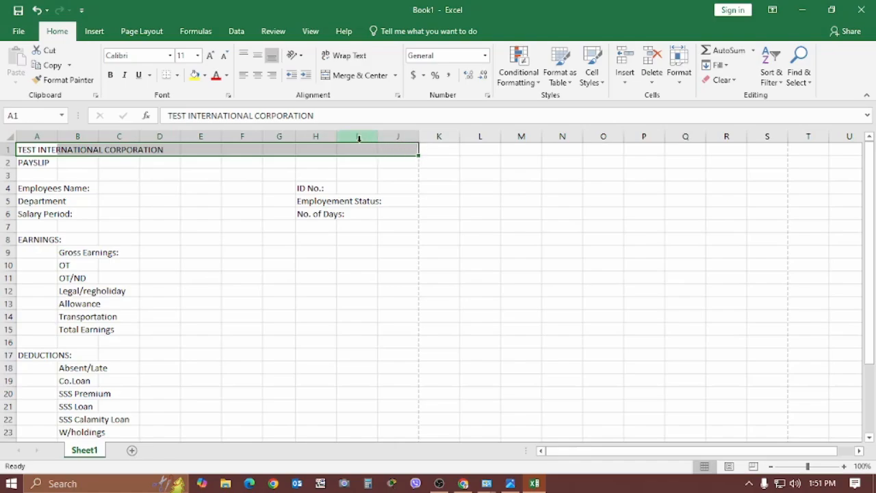
{"action": "left_click", "coordinate": [360, 75]}
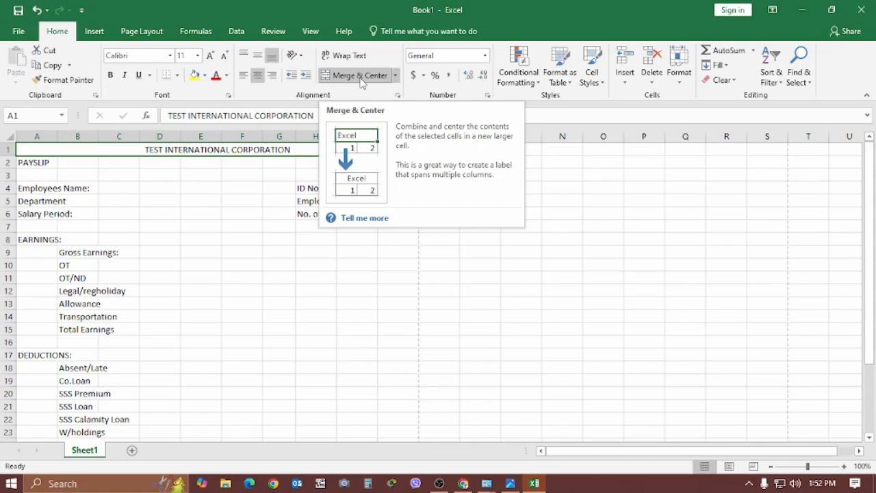
{"action": "left_click", "coordinate": [110, 76]}
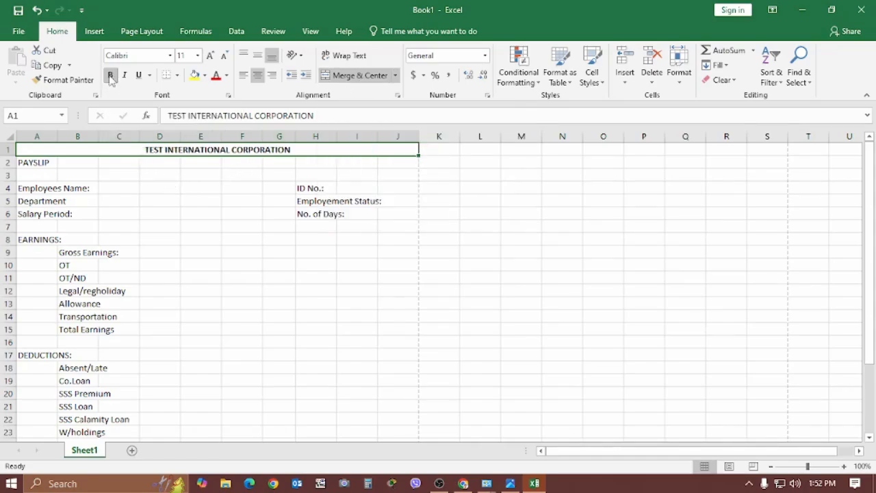
{"action": "left_click", "coordinate": [197, 56]}
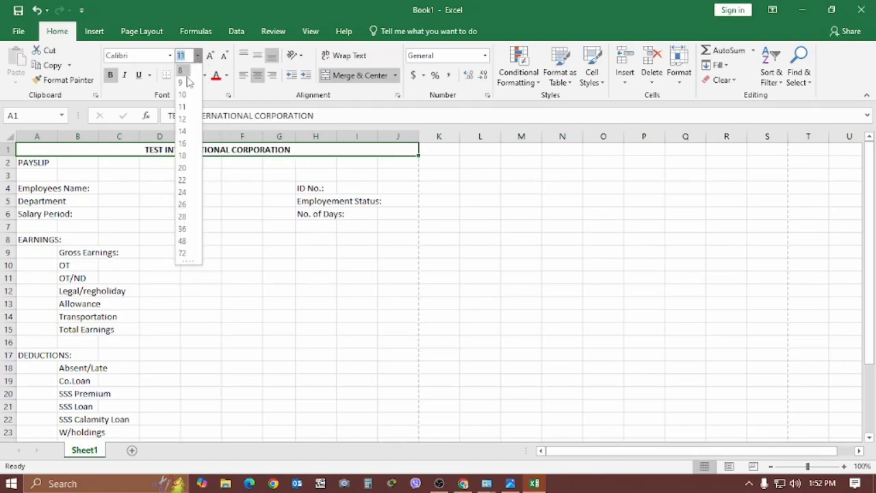
{"action": "left_click", "coordinate": [183, 130]}
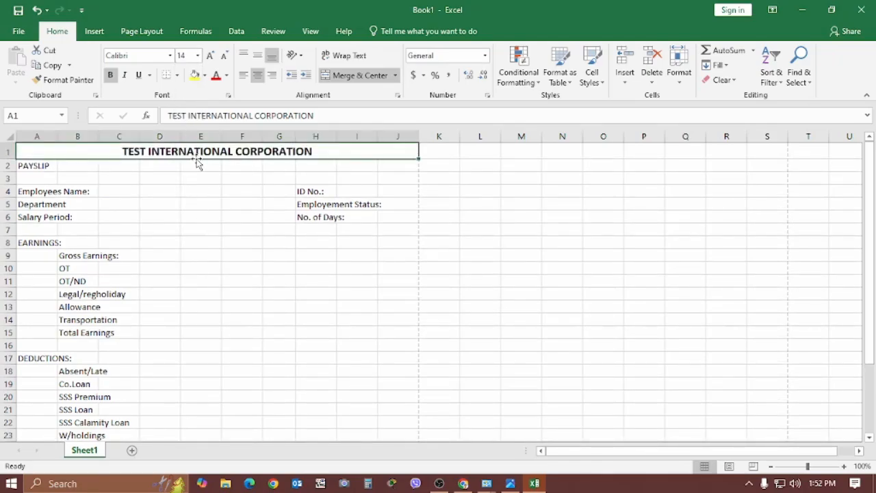
- Change the font of the company name in row 1 to a Black Lives
{"action": "left_click", "coordinate": [170, 55]}
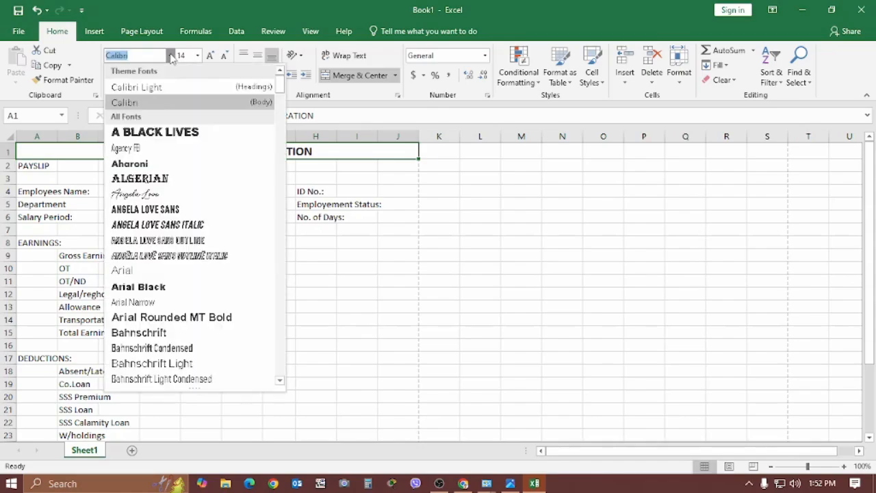
{"action": "left_click", "coordinate": [156, 134]}
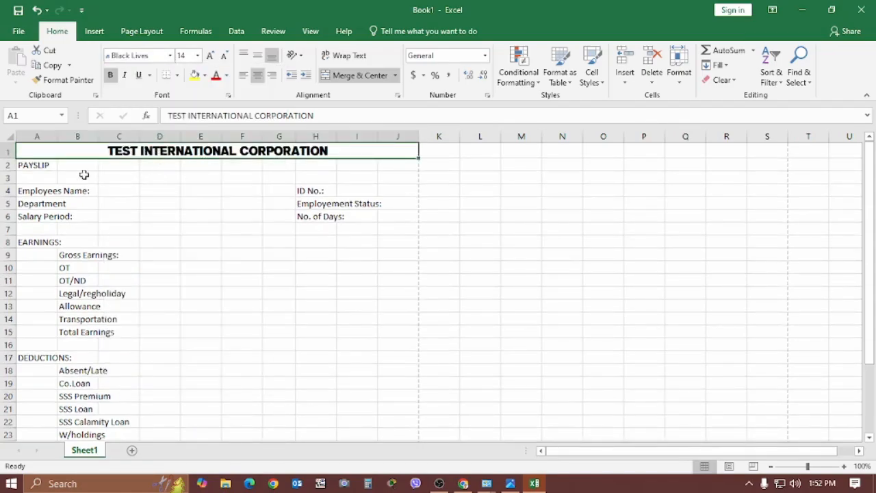
- Merge and center PAYSLIP across A2:J2 and make it bold at font size 16
{"action": "left_click", "coordinate": [33, 165]}
{"action": "left_click_drag", "start_coordinate": [33, 166], "coordinate": [397, 166]}
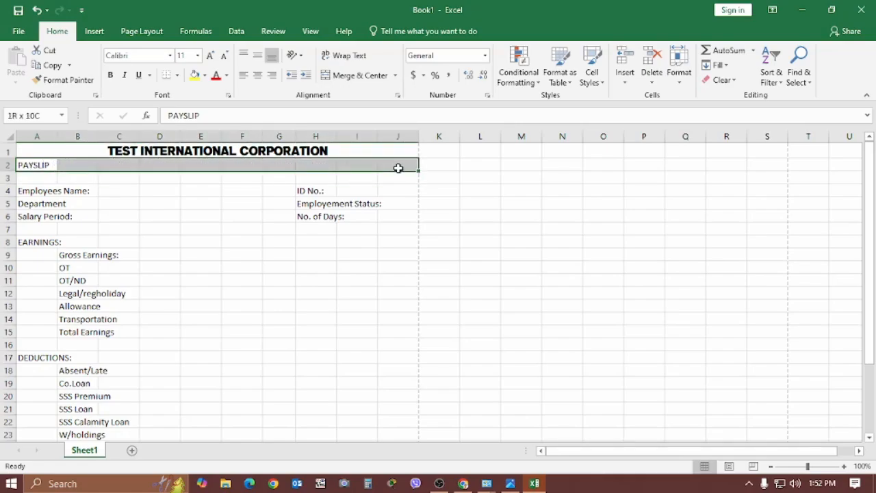
{"action": "left_click", "coordinate": [361, 75]}
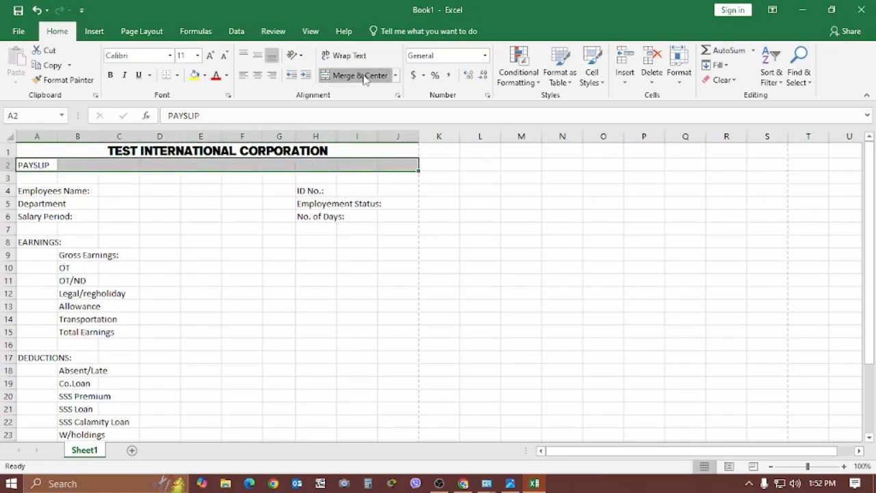
{"action": "left_click", "coordinate": [110, 76]}
{"action": "left_click", "coordinate": [197, 55]}
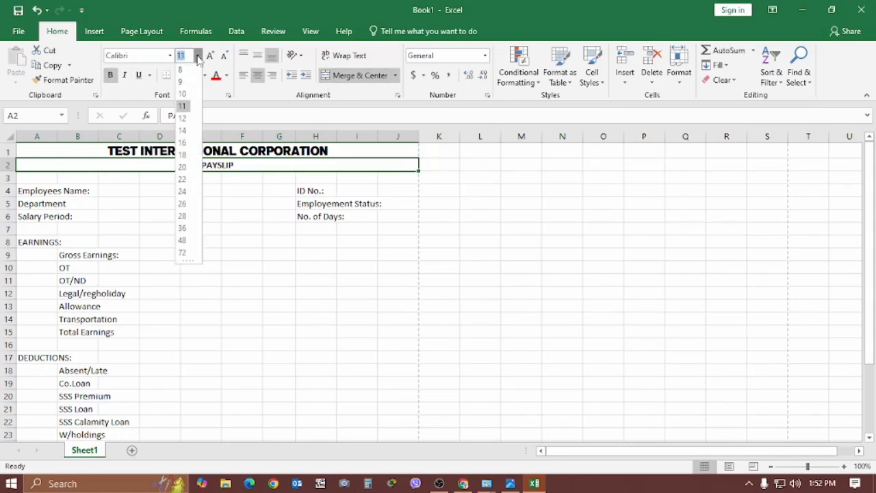
{"action": "left_click", "coordinate": [183, 143]}
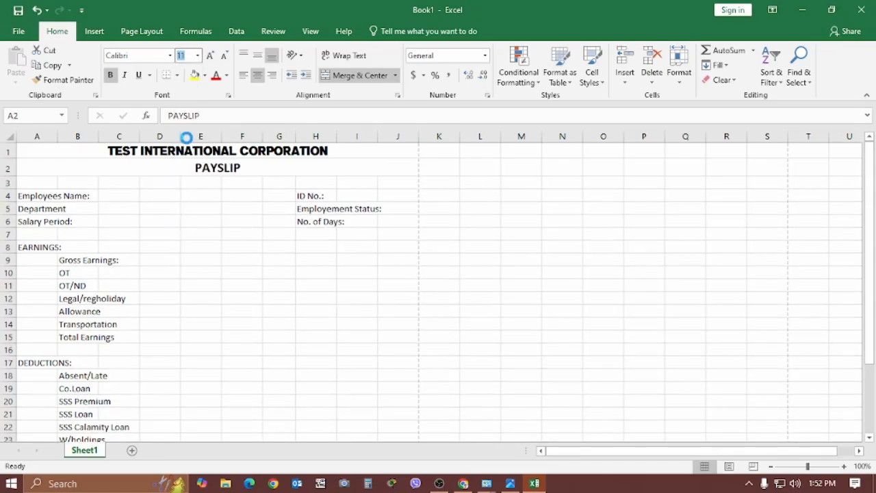
{"action": "left_click", "coordinate": [213, 271]}
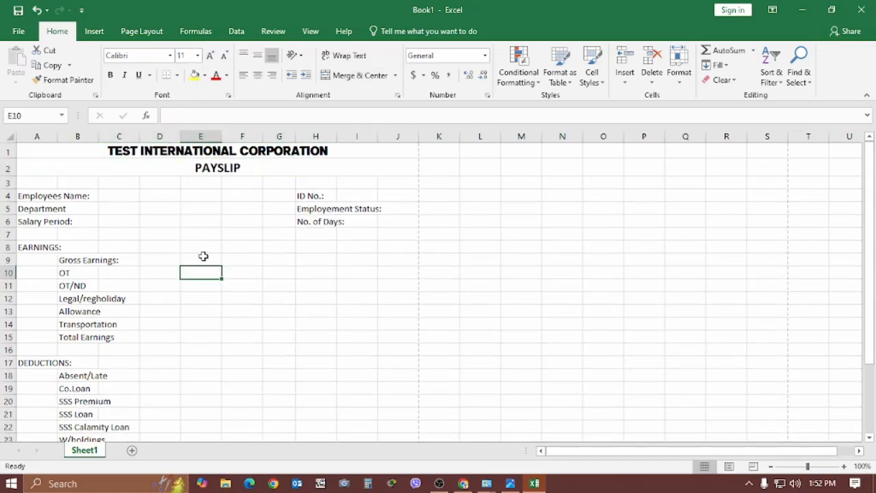
- Check the two centered heading lines in the print preview and return to the sheet
{"action": "left_click", "coordinate": [17, 32]}
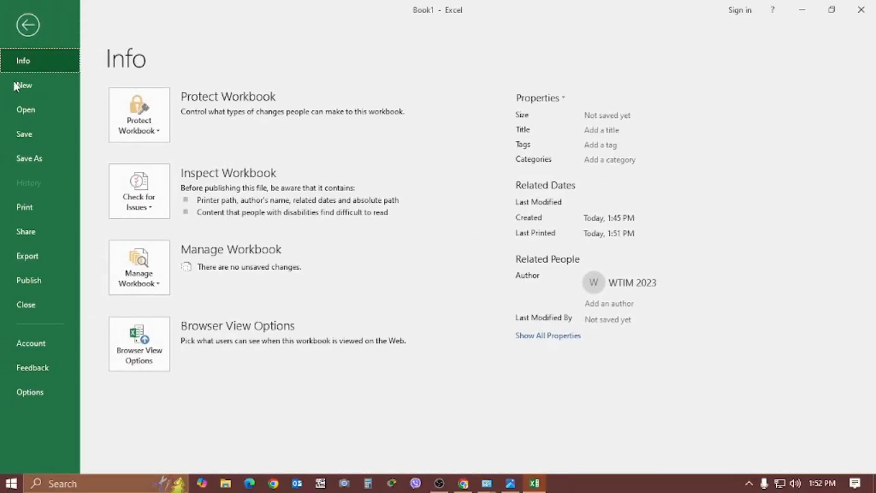
{"action": "left_click", "coordinate": [20, 208]}
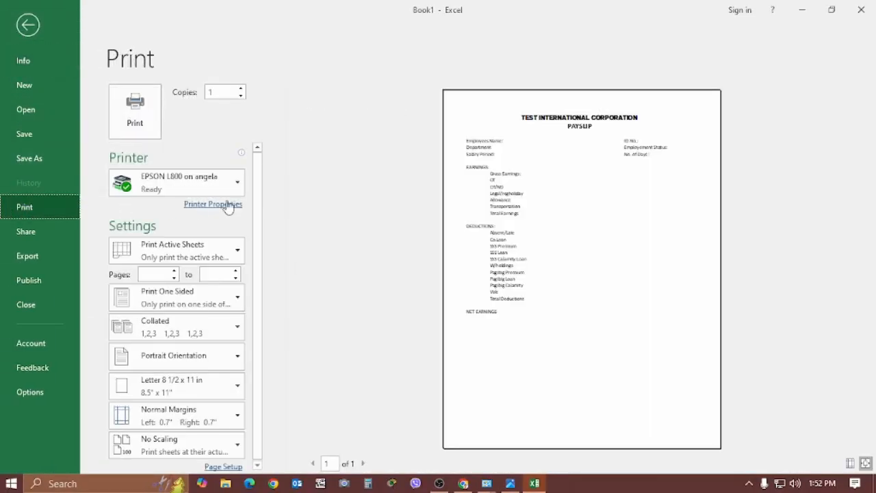
{"action": "left_click", "coordinate": [26, 26]}
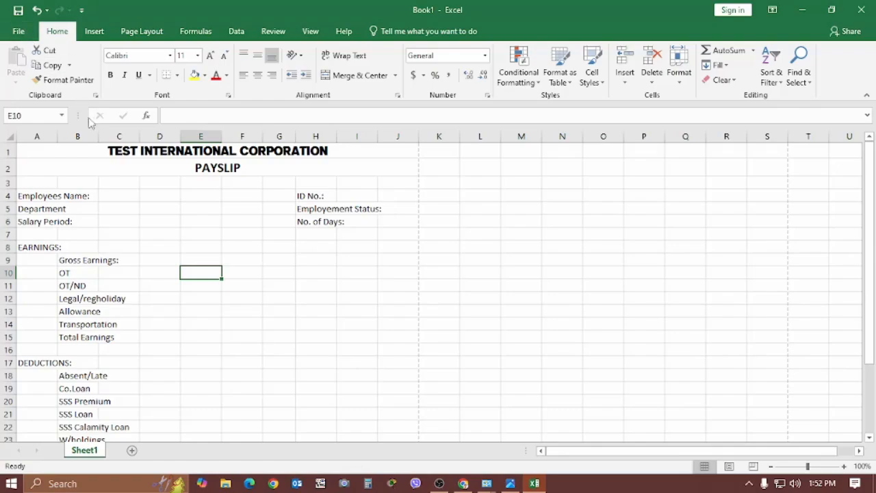
- Retype the Department label in cell A5
{"action": "left_click", "coordinate": [71, 209]}
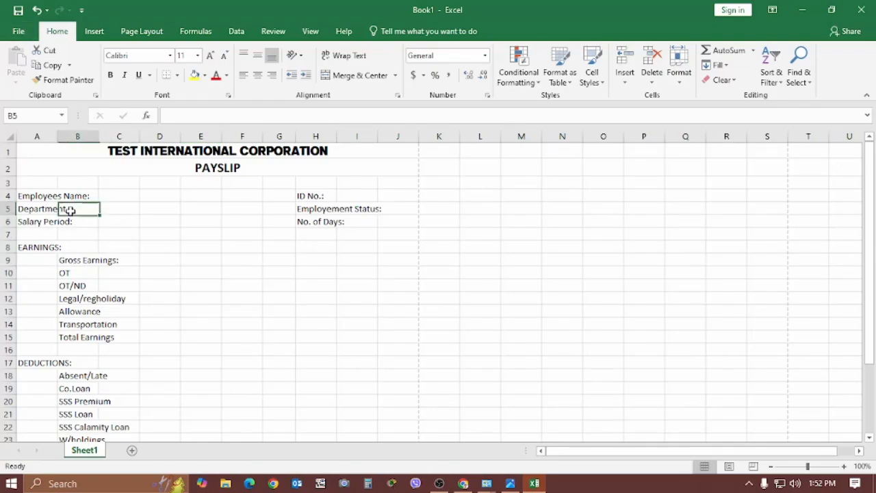
{"action": "left_click", "coordinate": [33, 211]}
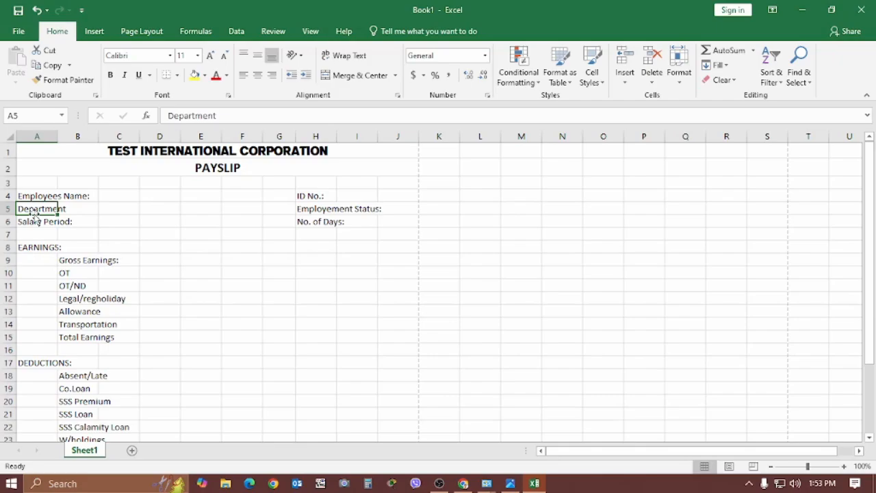
{"action": "type", "text": "d"}
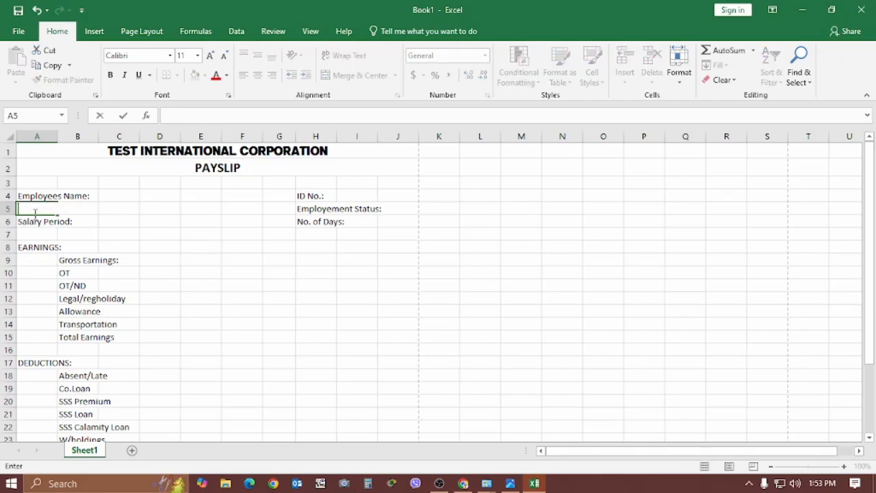
{"action": "type", "text": "DS"}
{"action": "type", "text": "partment"}
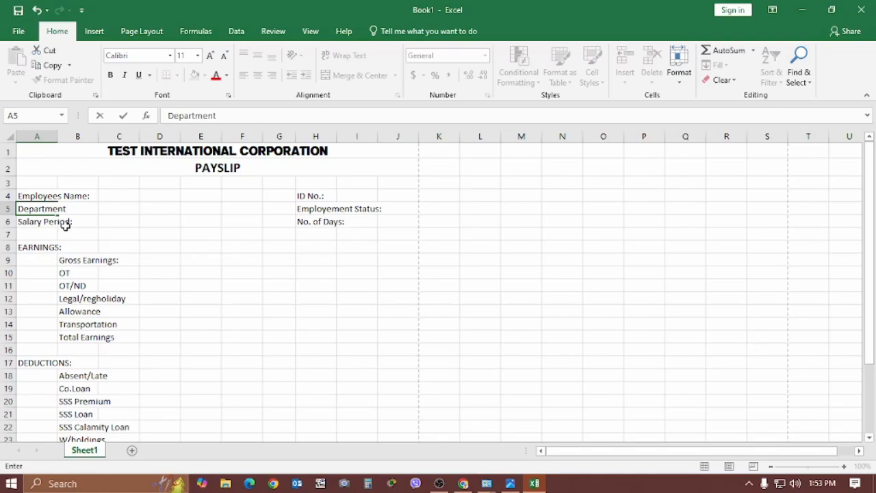
{"action": "key", "text": "Return"}
{"action": "left_click", "coordinate": [17, 209]}
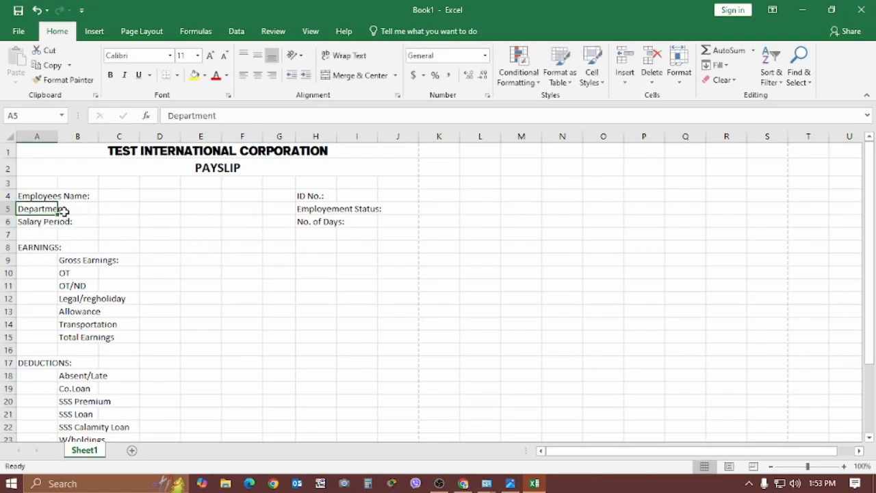
{"action": "left_click", "coordinate": [89, 232]}
{"action": "left_click", "coordinate": [32, 217]}
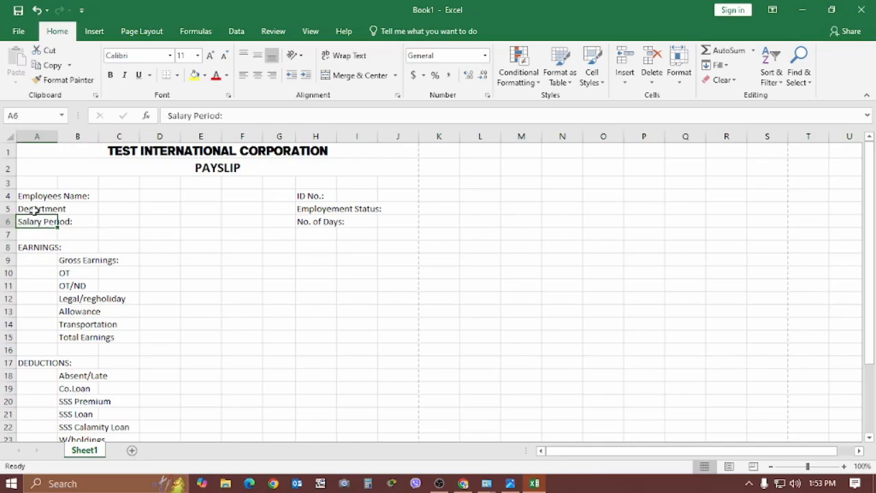
- Add a colon to the label in A5 so it reads "Department:"
{"action": "left_click", "coordinate": [33, 209]}
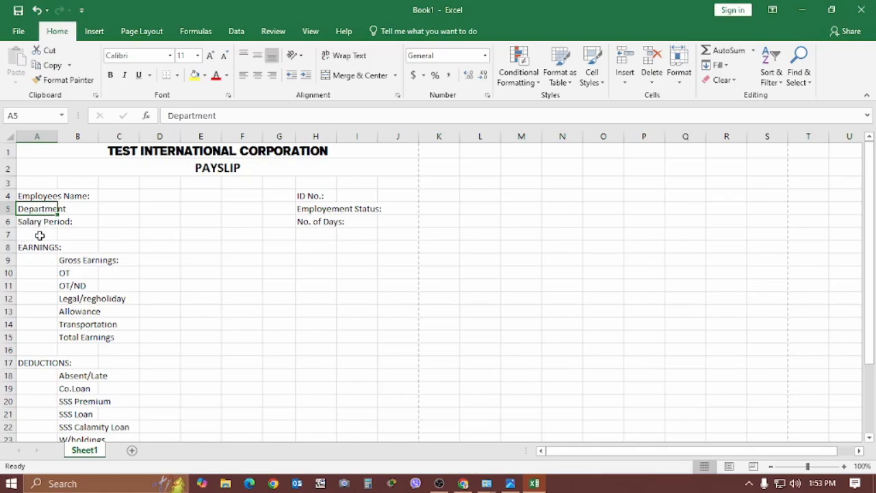
{"action": "key", "text": "F2"}
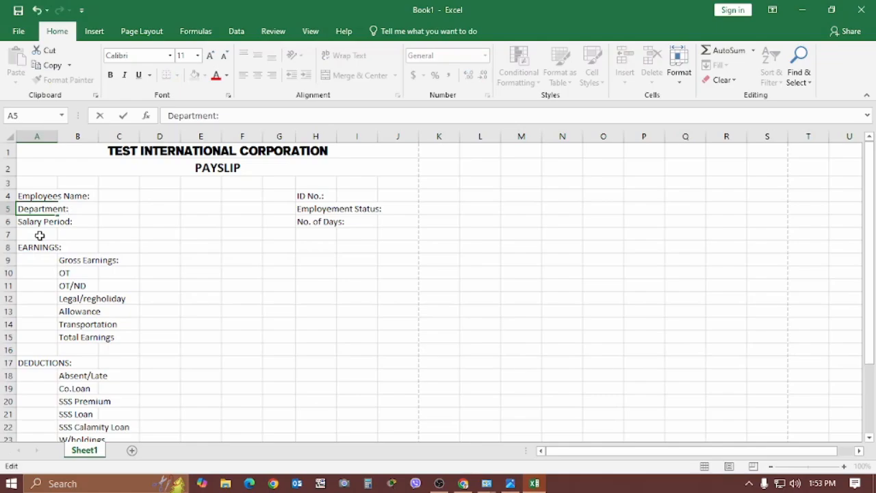
{"action": "key", "text": "Return"}
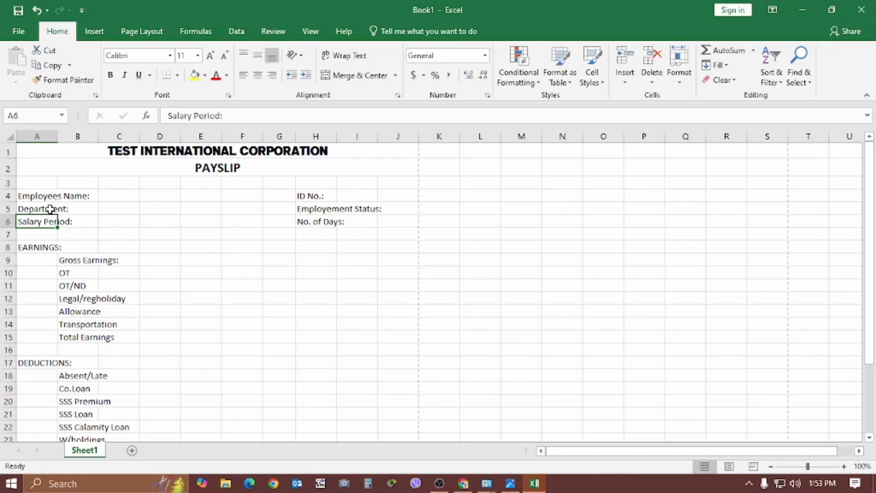
- Remove the colon from the Department label in A5 and add it back
{"action": "left_click", "coordinate": [50, 209]}
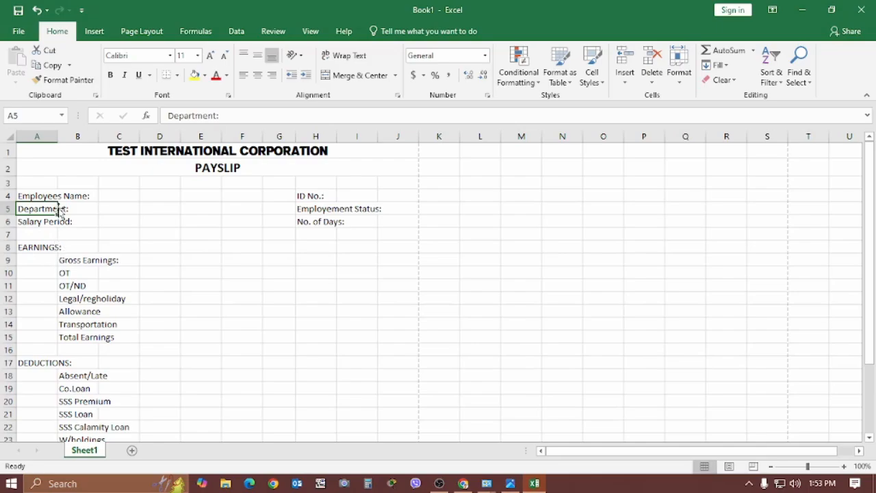
{"action": "left_click", "coordinate": [242, 114]}
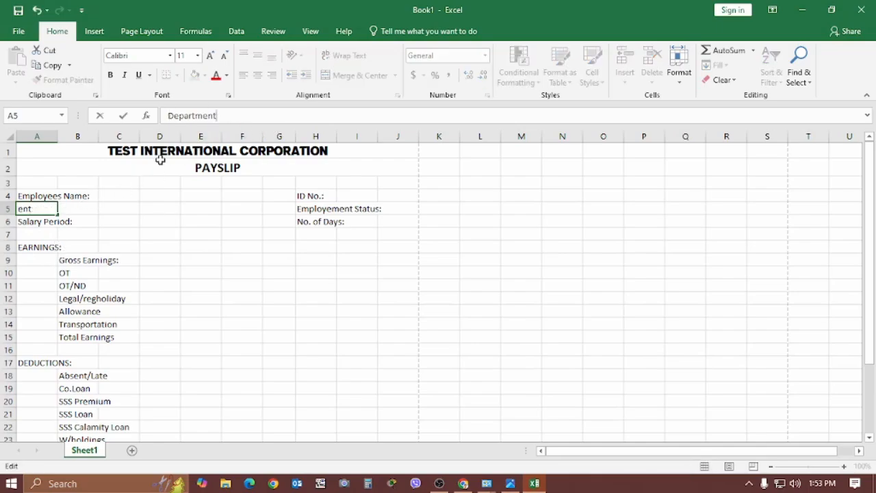
{"action": "key", "text": "Return"}
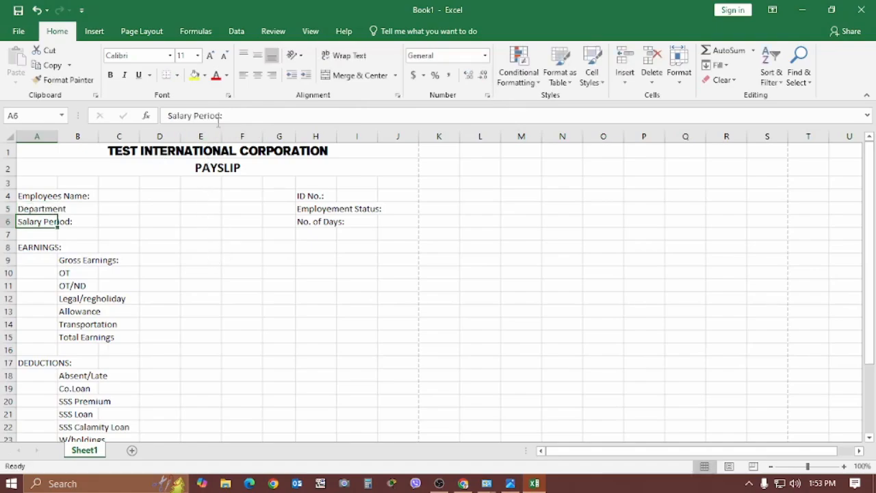
{"action": "left_click", "coordinate": [49, 209]}
{"action": "left_click", "coordinate": [236, 115]}
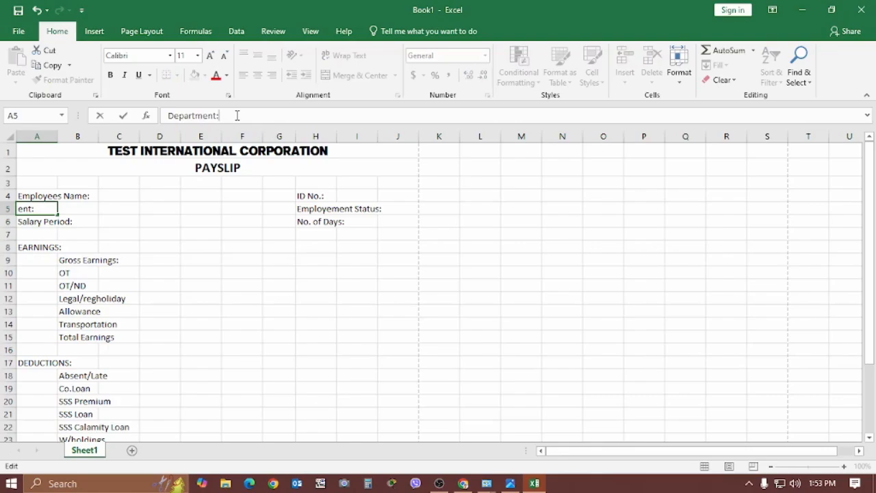
{"action": "key", "text": "Return"}
{"action": "left_click", "coordinate": [223, 283]}
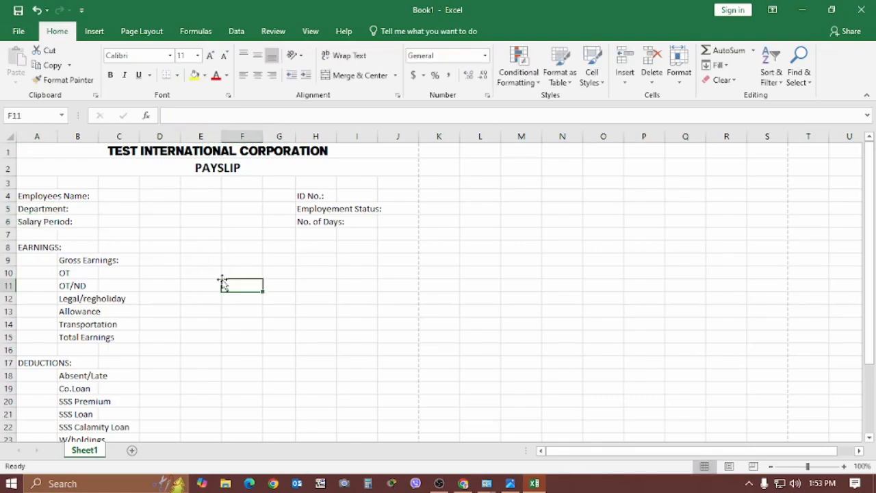
- Add bottom borders to C4:G4, C5:G5 and C6:G6 as fill-in lines for employee name, department and salary period
{"action": "scroll", "coordinate": [162, 256], "scroll_direction": "down", "scroll_amount": 2}
{"action": "scroll", "coordinate": [164, 248], "scroll_direction": "up", "scroll_amount": 2}
{"action": "left_click_drag", "start_coordinate": [111, 196], "coordinate": [282, 196]}
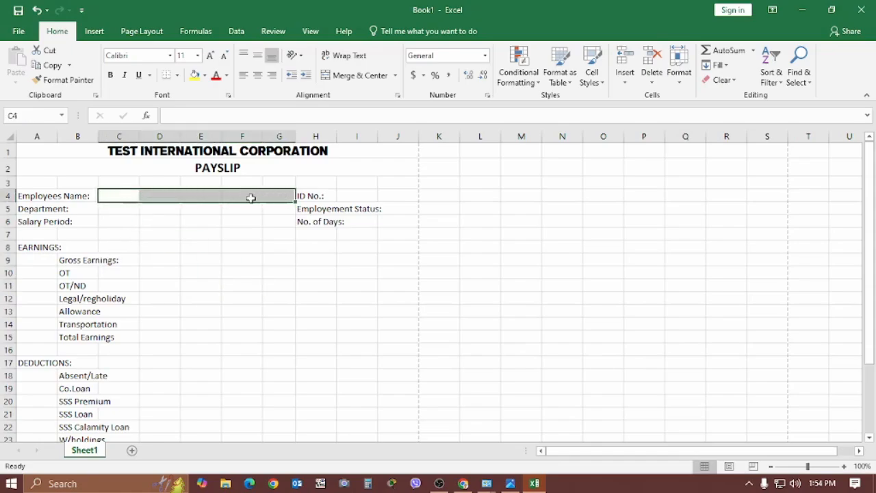
{"action": "left_click", "coordinate": [166, 76]}
{"action": "left_click", "coordinate": [151, 249]}
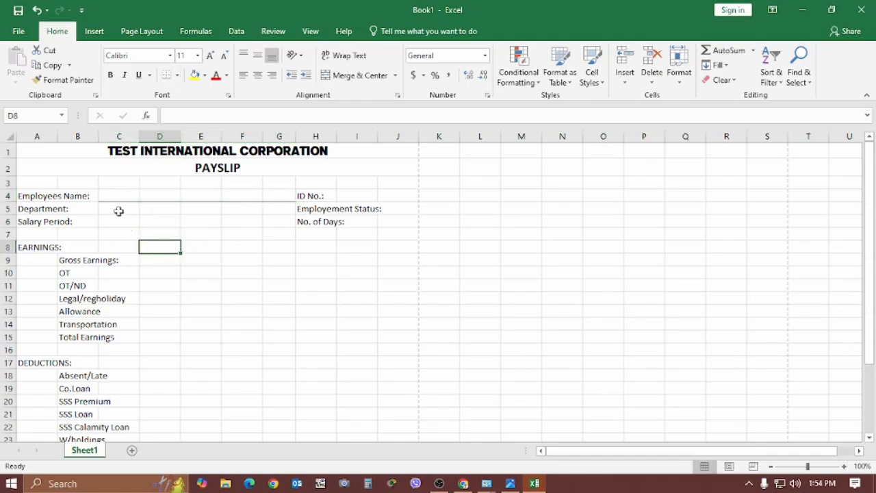
{"action": "left_click_drag", "start_coordinate": [105, 208], "coordinate": [288, 207]}
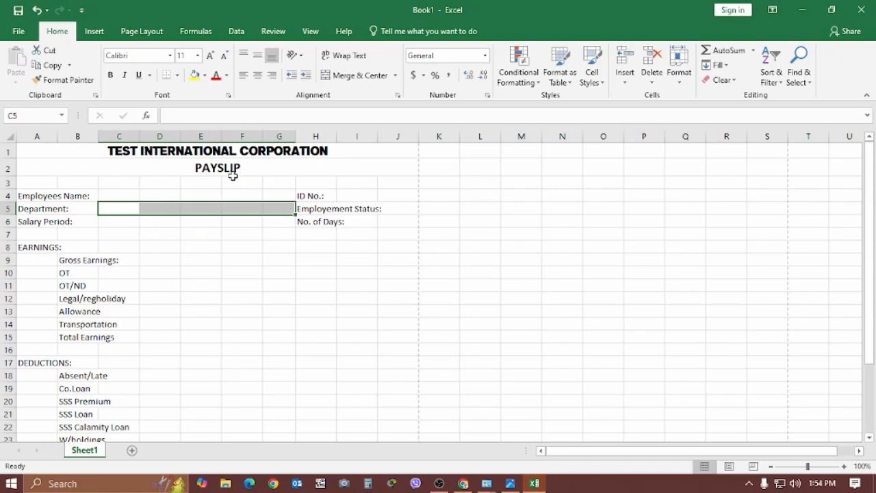
{"action": "left_click", "coordinate": [166, 76]}
{"action": "left_click", "coordinate": [135, 232]}
{"action": "left_click_drag", "start_coordinate": [108, 220], "coordinate": [270, 219]}
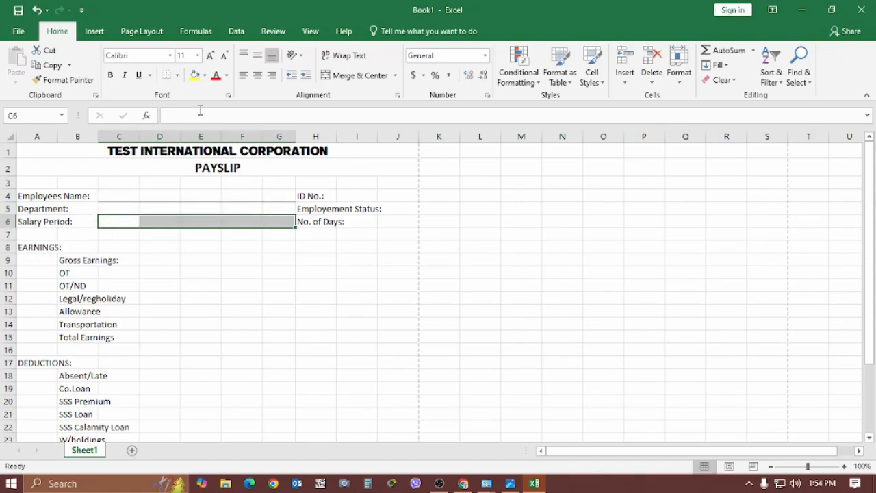
{"action": "left_click", "coordinate": [166, 76]}
{"action": "left_click", "coordinate": [183, 273]}
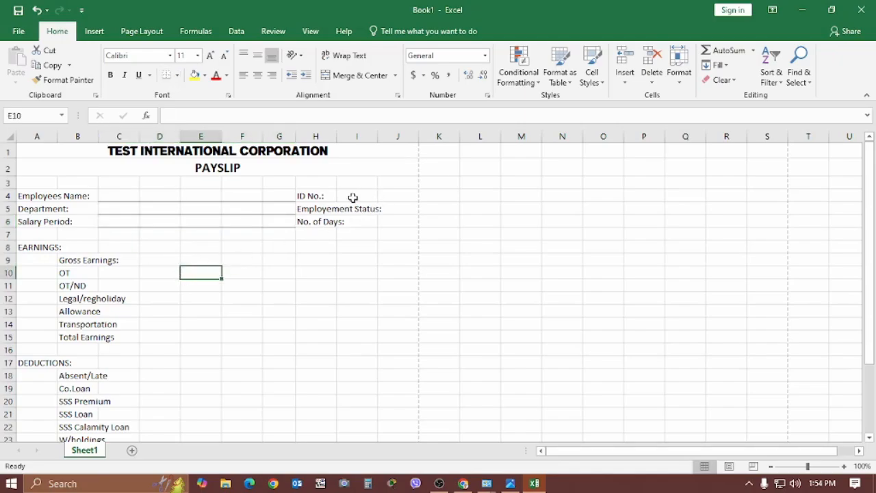
- Add a bottom border to I4:J4 as the fill-in line for the ID number
{"action": "left_click_drag", "start_coordinate": [353, 197], "coordinate": [394, 196]}
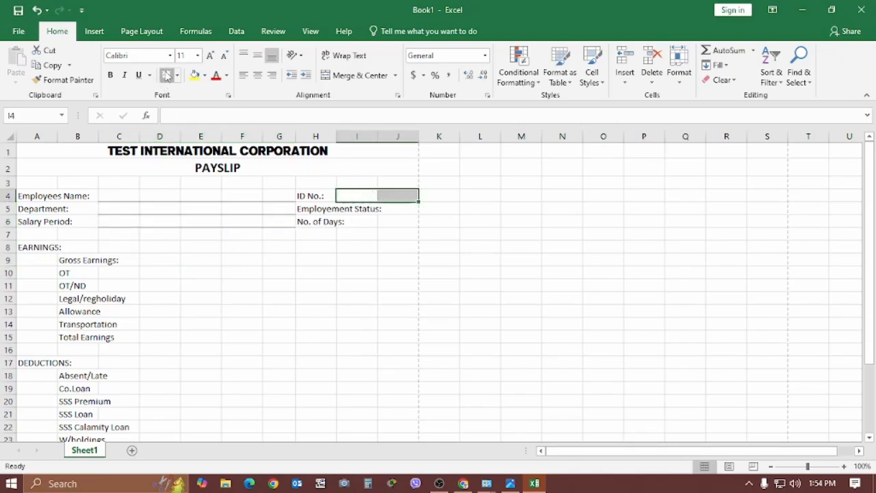
{"action": "left_click", "coordinate": [169, 78]}
{"action": "left_click", "coordinate": [390, 210]}
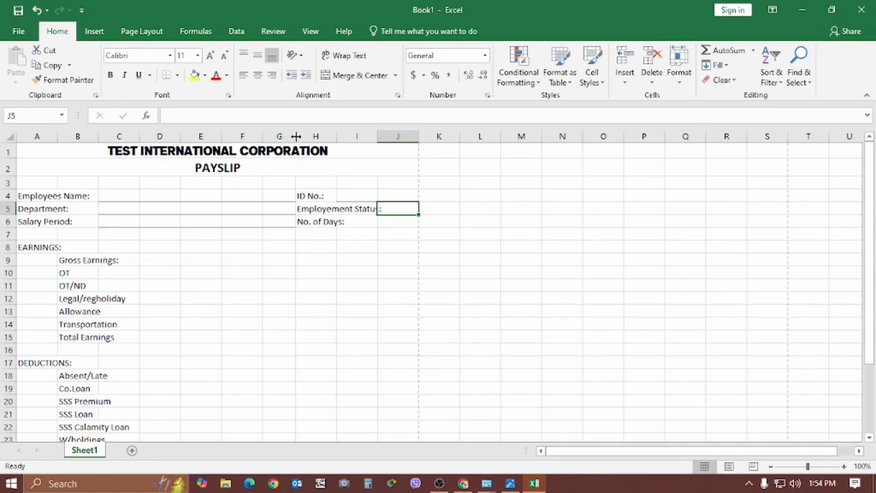
- Narrow columns G and H slightly and widen column I so the employment status label ends before column J
{"action": "left_click_drag", "start_coordinate": [295, 137], "coordinate": [292, 136]}
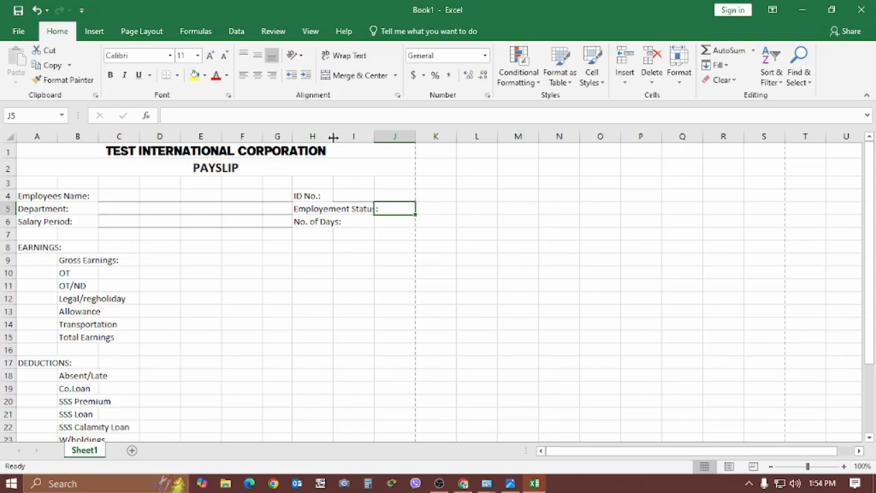
{"action": "left_click_drag", "start_coordinate": [333, 136], "coordinate": [383, 140]}
{"action": "left_click", "coordinate": [363, 290]}
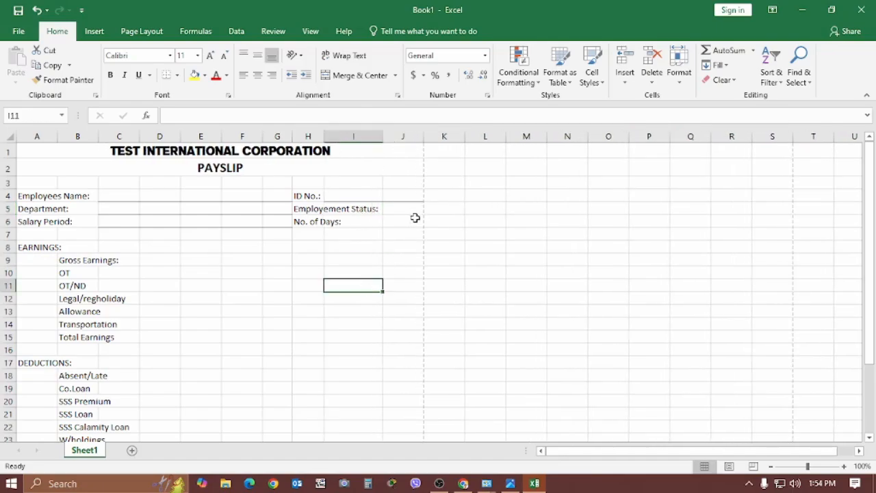
- Add a bottom border to J5 as the fill-in line for employment status
{"action": "left_click", "coordinate": [402, 208]}
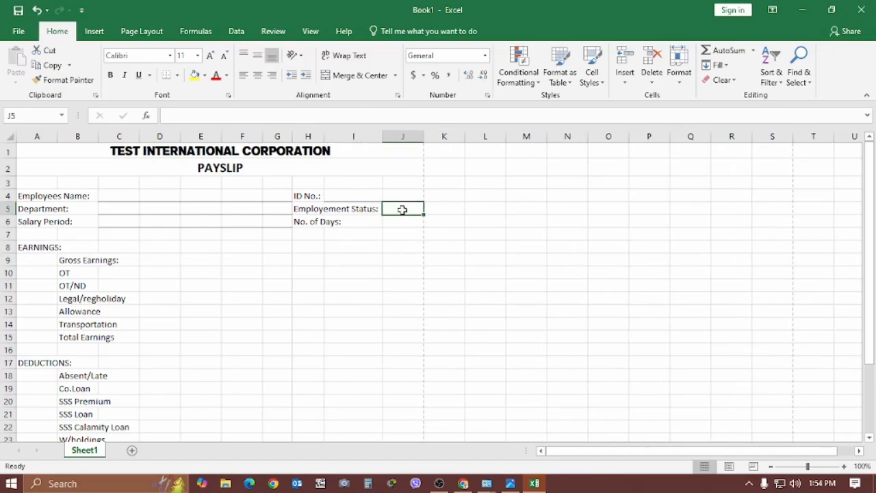
{"action": "left_click", "coordinate": [167, 75]}
{"action": "left_click", "coordinate": [318, 300]}
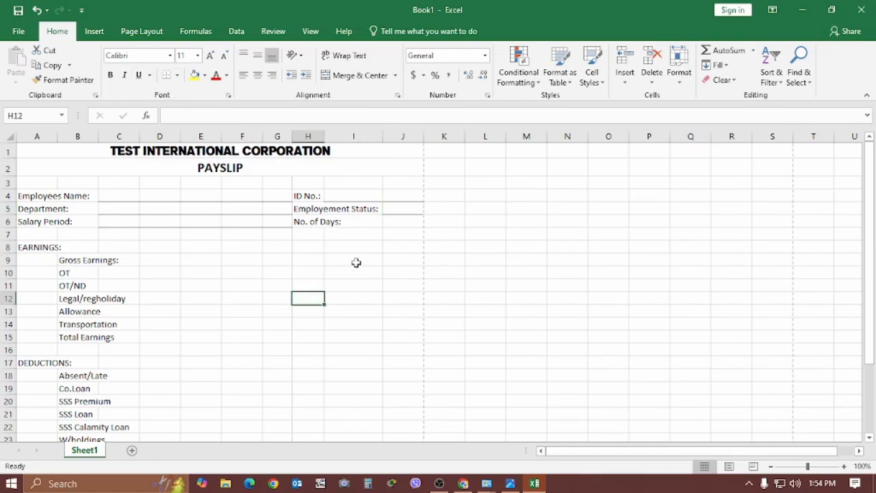
- Try a wider column H for the No. of Days label and bring the column back to roughly its earlier width
{"action": "left_click", "coordinate": [339, 222]}
{"action": "left_click", "coordinate": [300, 223]}
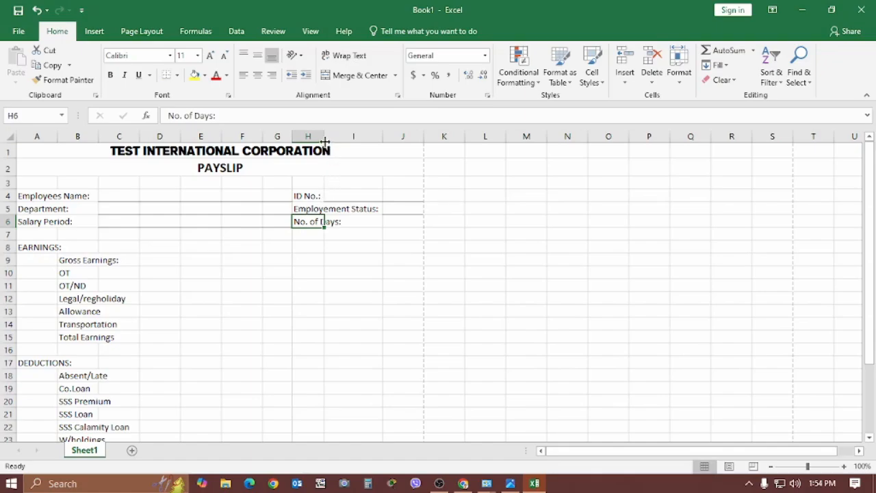
{"action": "left_click_drag", "start_coordinate": [325, 141], "coordinate": [342, 142]}
{"action": "left_click", "coordinate": [346, 292]}
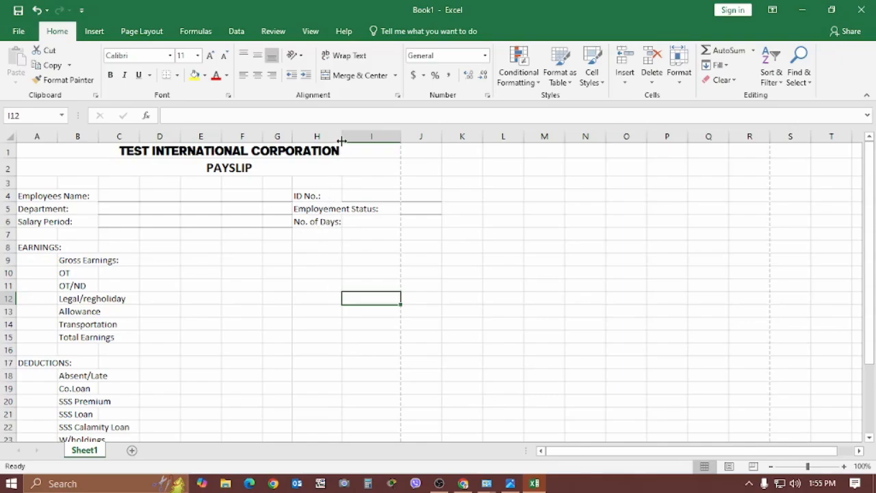
{"action": "left_click_drag", "start_coordinate": [341, 139], "coordinate": [334, 141]}
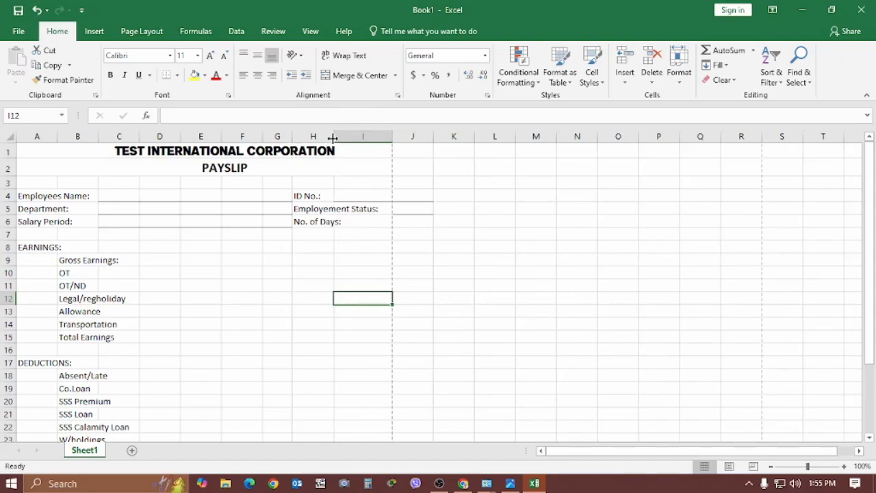
{"action": "left_click_drag", "start_coordinate": [333, 138], "coordinate": [334, 137]}
{"action": "left_click_drag", "start_coordinate": [333, 137], "coordinate": [325, 138]}
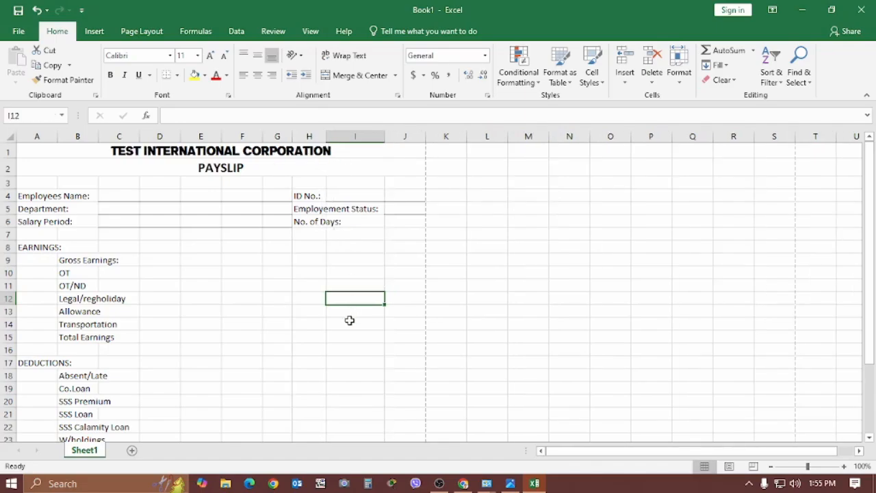
- Add a bottom border to I6:J6 as the fill-in line for the number of days
{"action": "left_click", "coordinate": [304, 261]}
{"action": "left_click", "coordinate": [394, 226]}
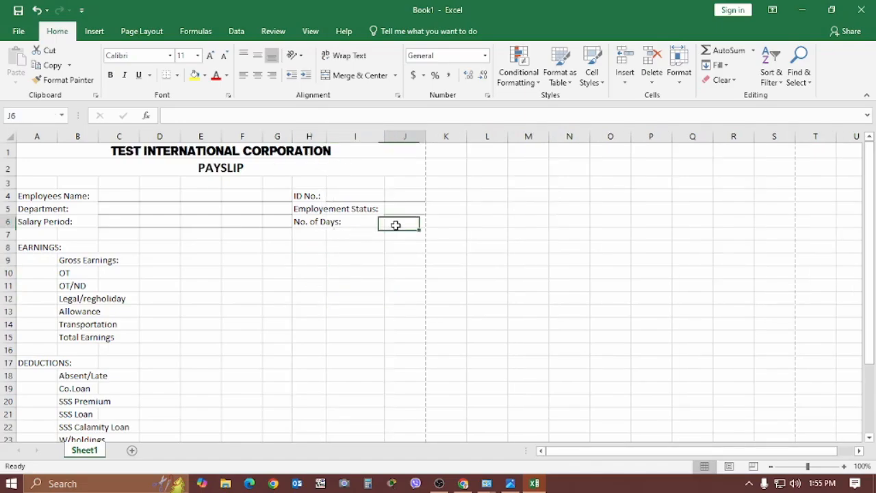
{"action": "left_click", "coordinate": [350, 226]}
{"action": "left_click", "coordinate": [300, 222]}
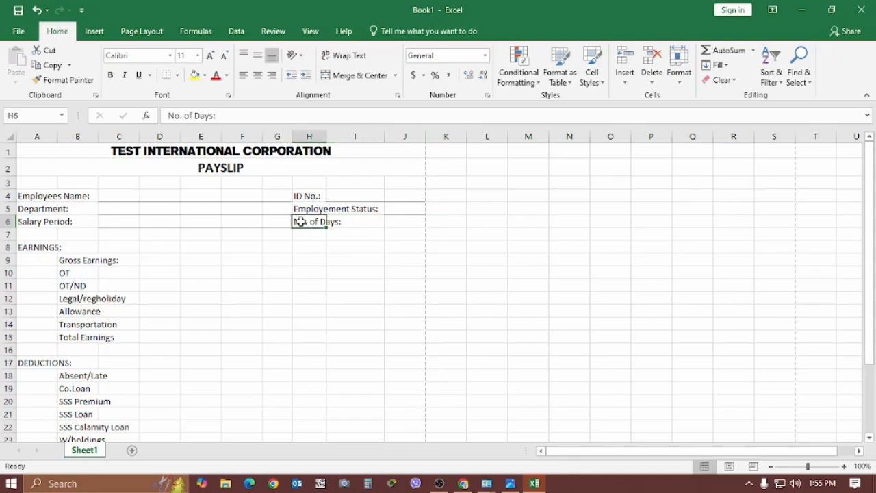
{"action": "left_click_drag", "start_coordinate": [358, 225], "coordinate": [400, 222]}
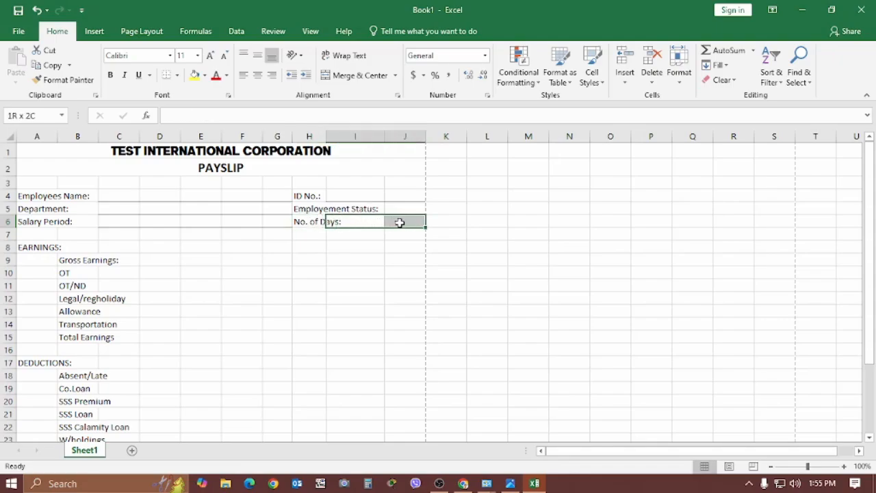
{"action": "left_click", "coordinate": [165, 76]}
{"action": "left_click", "coordinate": [242, 325]}
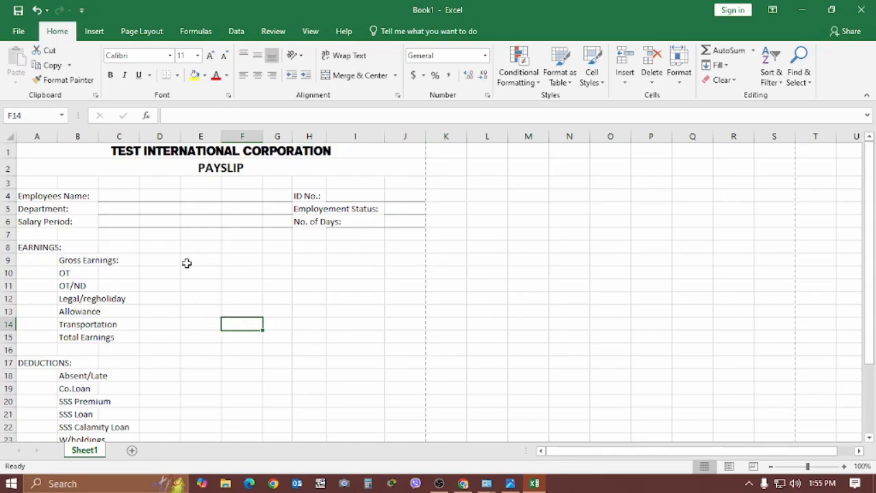
- Check the payslip's page layout and fill-in lines in the print preview and return to the sheet
{"action": "left_click", "coordinate": [27, 34]}
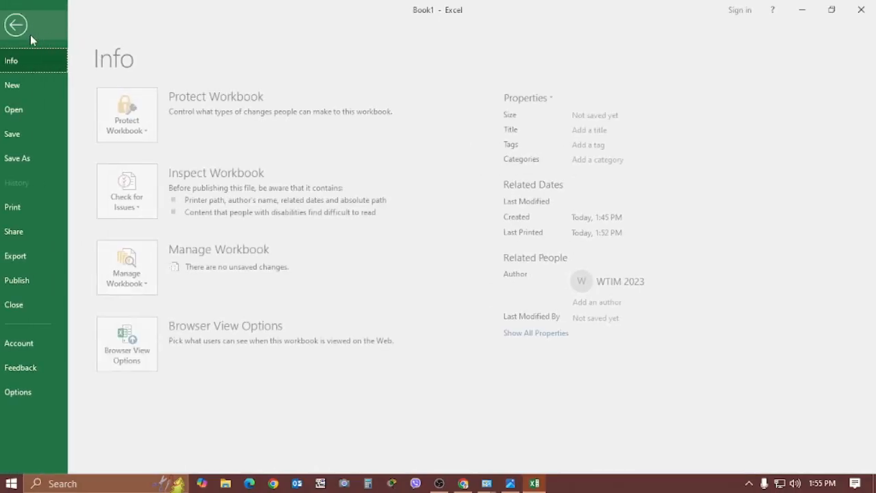
{"action": "left_click", "coordinate": [25, 208]}
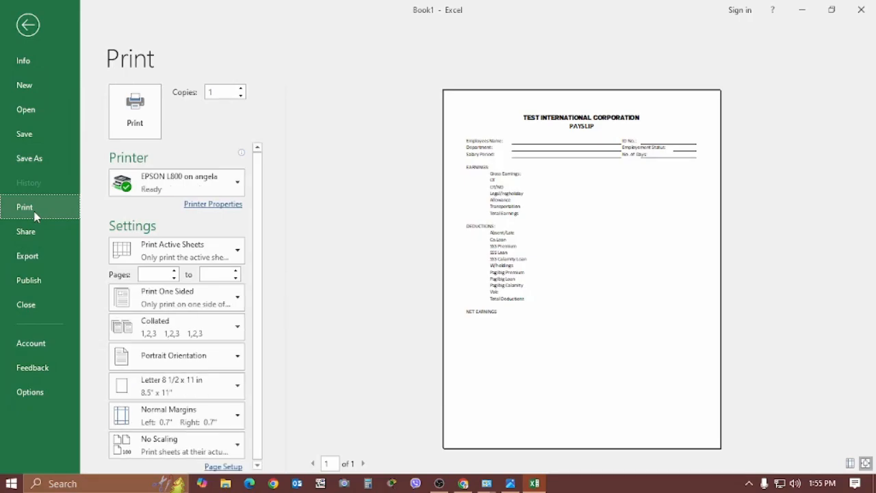
{"action": "left_click", "coordinate": [28, 26]}
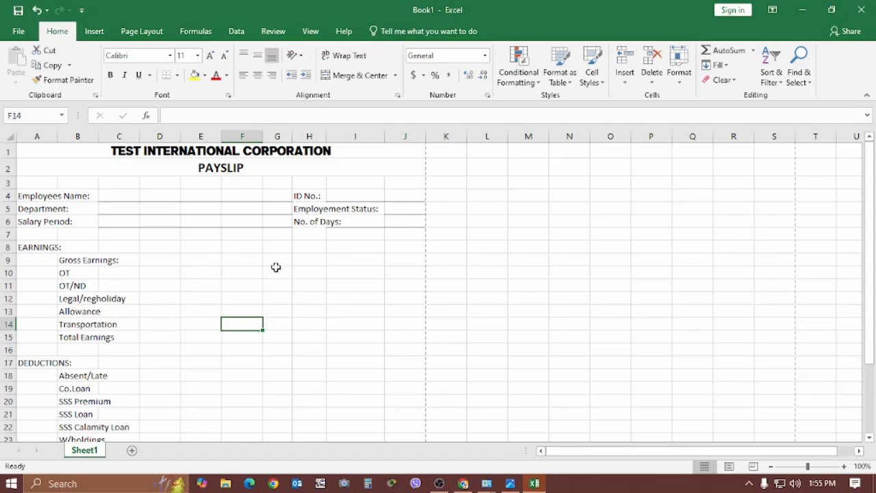
- Add a bottom border to I9 as the amount line for gross earnings
{"action": "left_click_drag", "start_coordinate": [306, 260], "coordinate": [332, 260]}
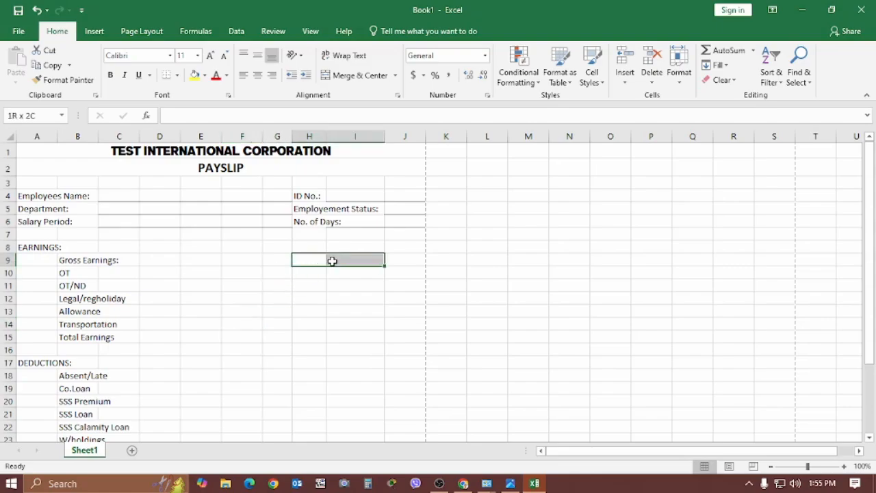
{"action": "left_click", "coordinate": [353, 301]}
{"action": "left_click", "coordinate": [356, 260]}
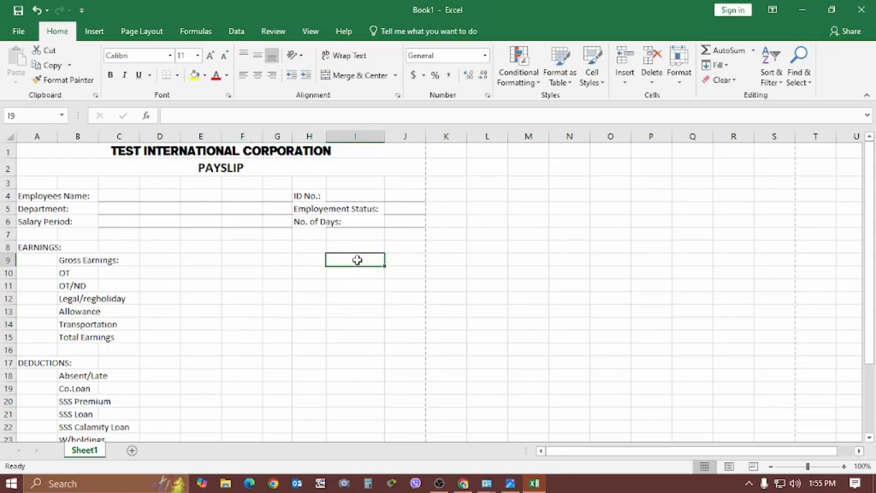
{"action": "left_click", "coordinate": [167, 75]}
{"action": "left_click", "coordinate": [298, 335]}
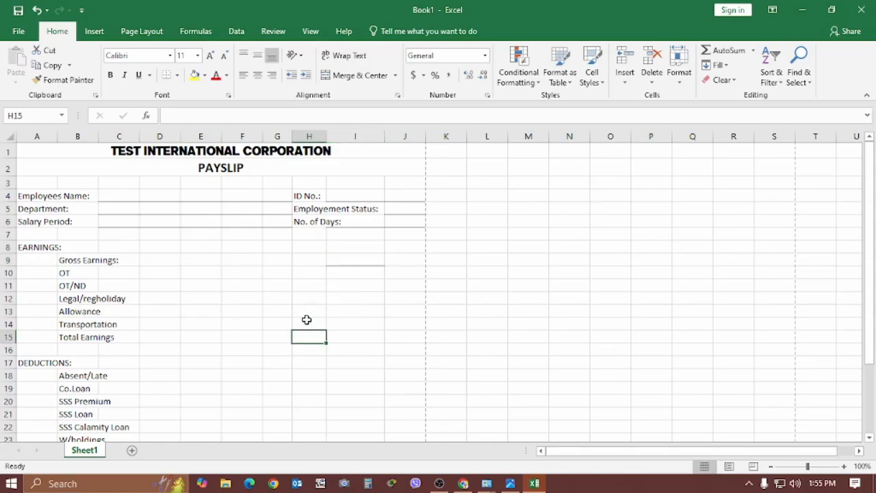
- Remove the border from I9 in the gross earnings row
{"action": "left_click", "coordinate": [347, 272]}
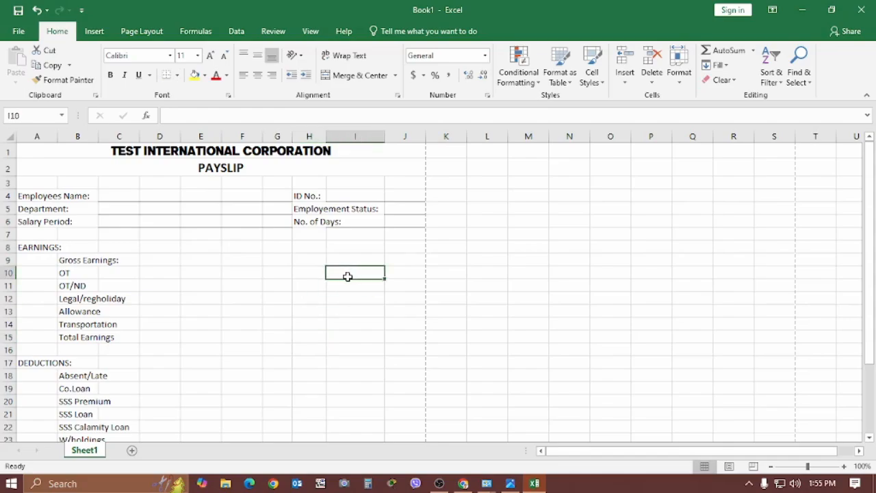
{"action": "left_click_drag", "start_coordinate": [347, 276], "coordinate": [346, 327]}
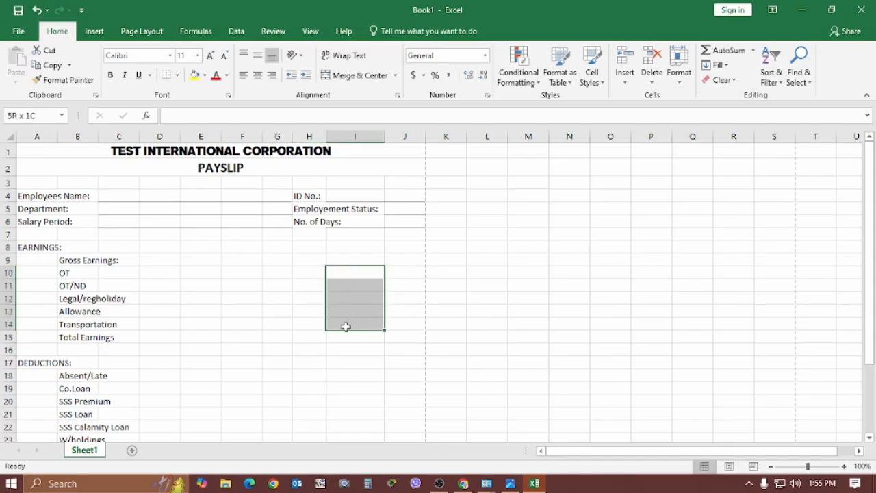
{"action": "left_click_drag", "start_coordinate": [345, 327], "coordinate": [345, 327]}
{"action": "left_click", "coordinate": [364, 246]}
{"action": "left_click", "coordinate": [364, 259]}
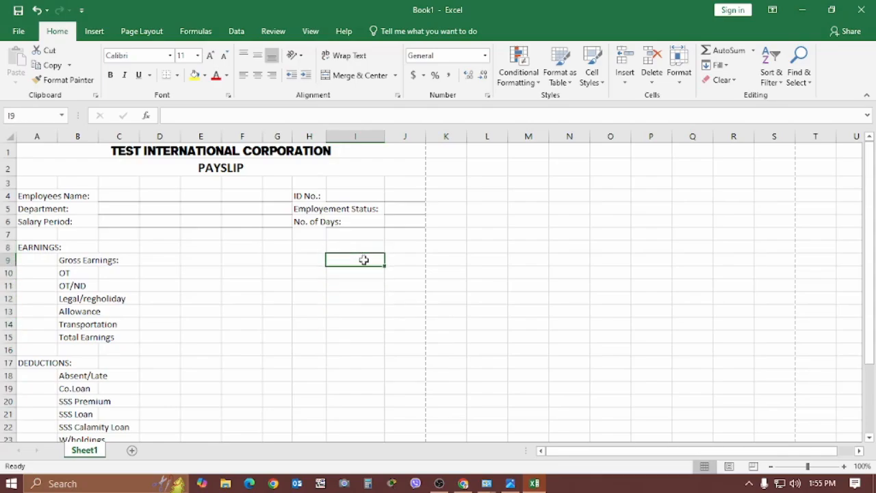
{"action": "left_click", "coordinate": [178, 76]}
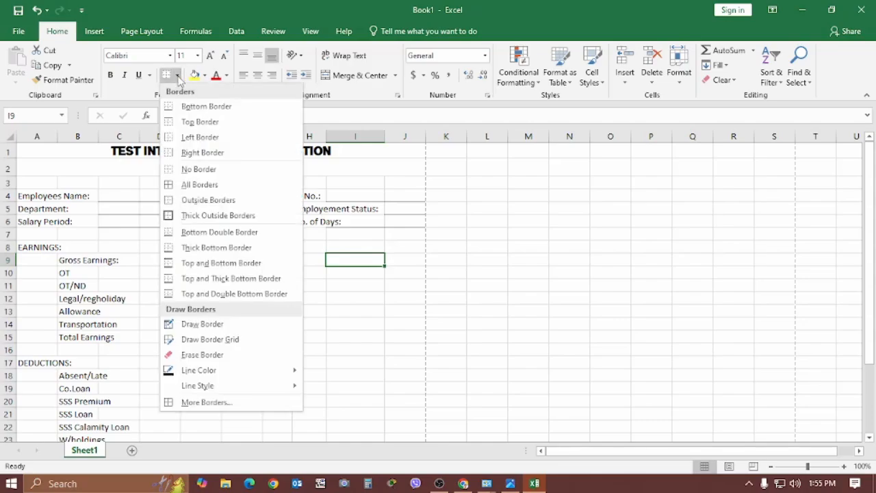
{"action": "left_click", "coordinate": [195, 169]}
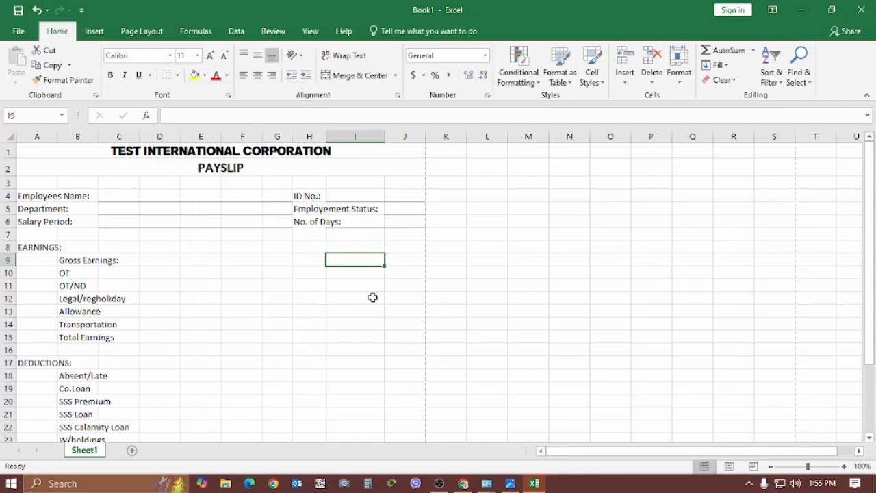
{"action": "left_click", "coordinate": [352, 336]}
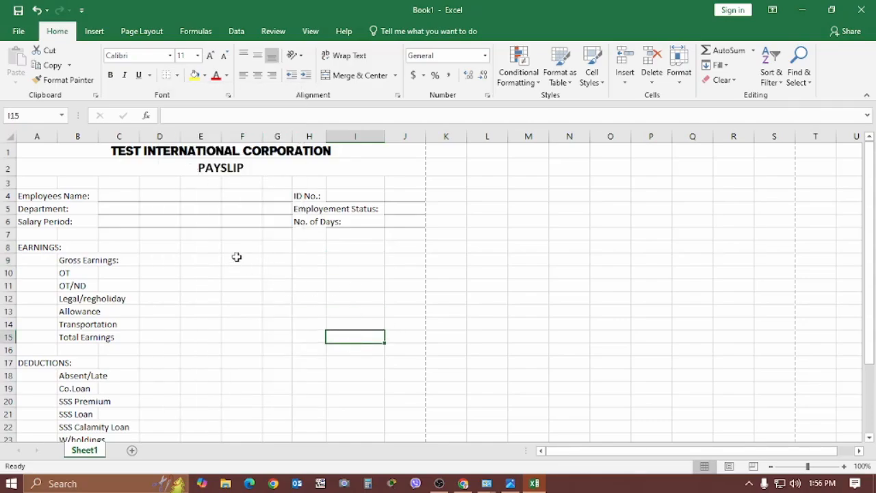
- Apply a bottom border to the range F9:F15, underlining the total earnings cell
{"action": "left_click_drag", "start_coordinate": [236, 258], "coordinate": [242, 337]}
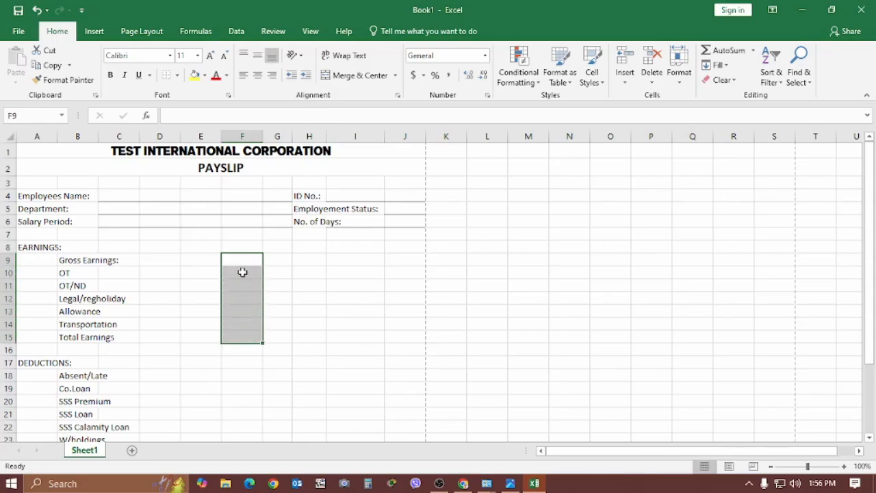
{"action": "left_click", "coordinate": [177, 75]}
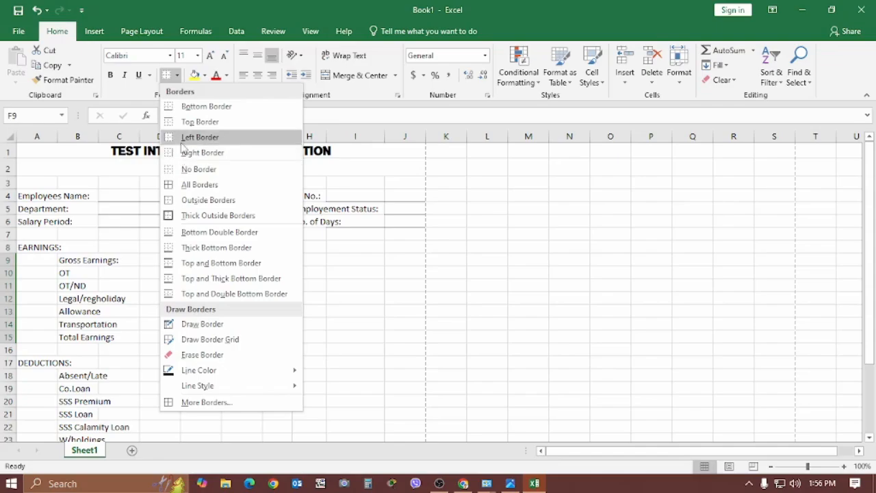
{"action": "left_click", "coordinate": [192, 107]}
{"action": "left_click", "coordinate": [330, 294]}
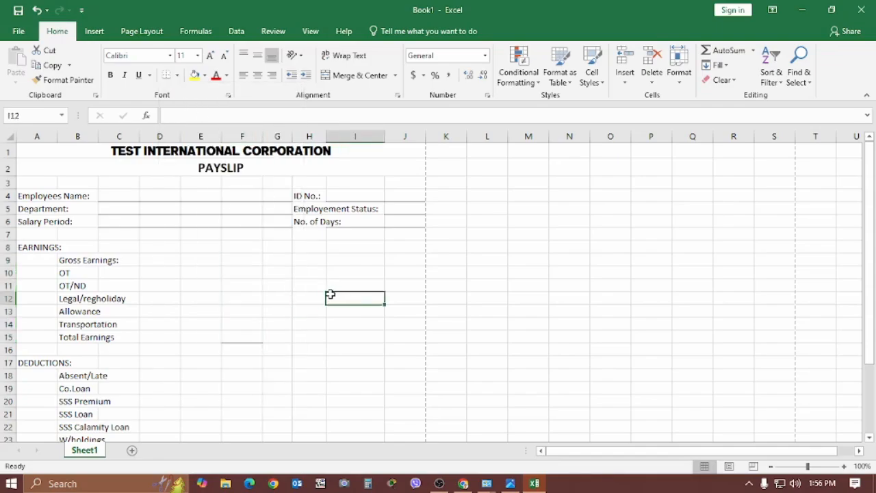
- Add a bottom border to F9 as the amount line for gross earnings
{"action": "left_click", "coordinate": [239, 260]}
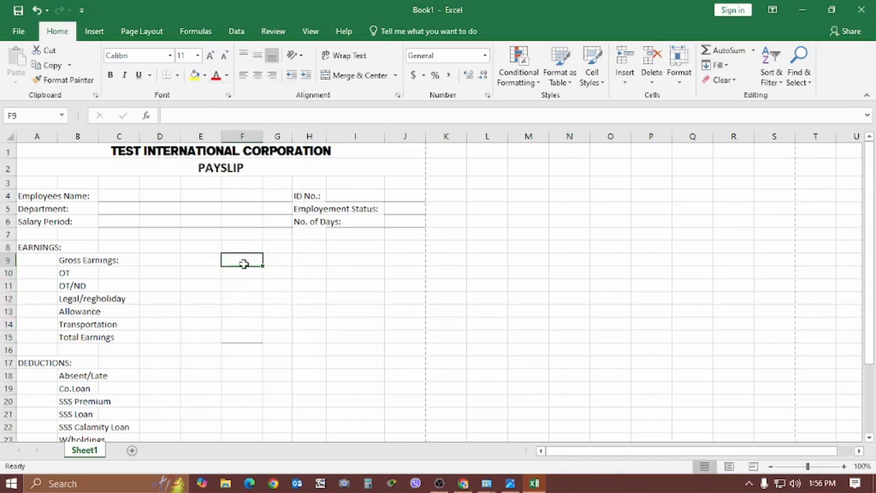
{"action": "left_click", "coordinate": [166, 75]}
{"action": "left_click", "coordinate": [296, 299]}
{"action": "left_click", "coordinate": [253, 264]}
{"action": "left_click", "coordinate": [260, 284]}
{"action": "left_click_drag", "start_coordinate": [254, 259], "coordinate": [249, 334]}
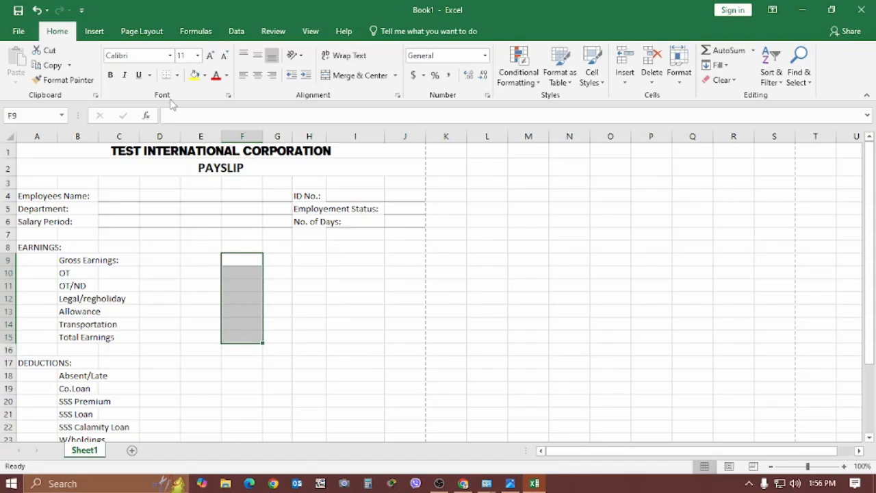
{"action": "left_click", "coordinate": [294, 297]}
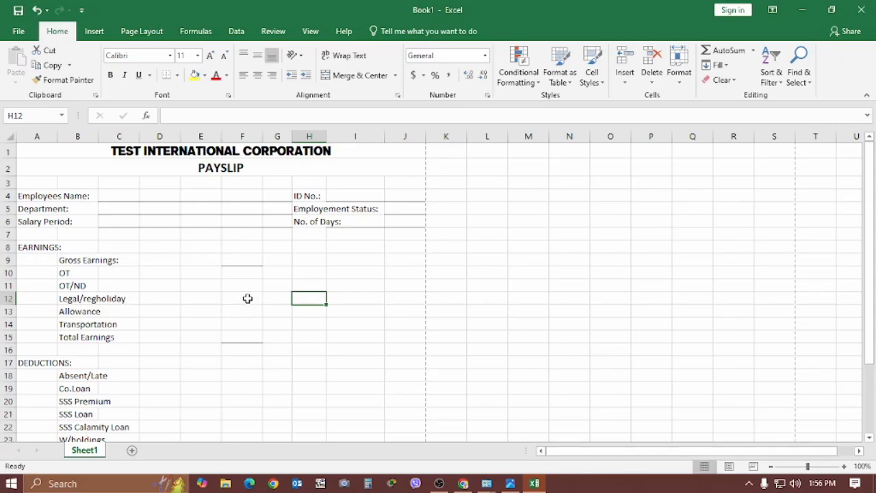
{"action": "left_click", "coordinate": [251, 260]}
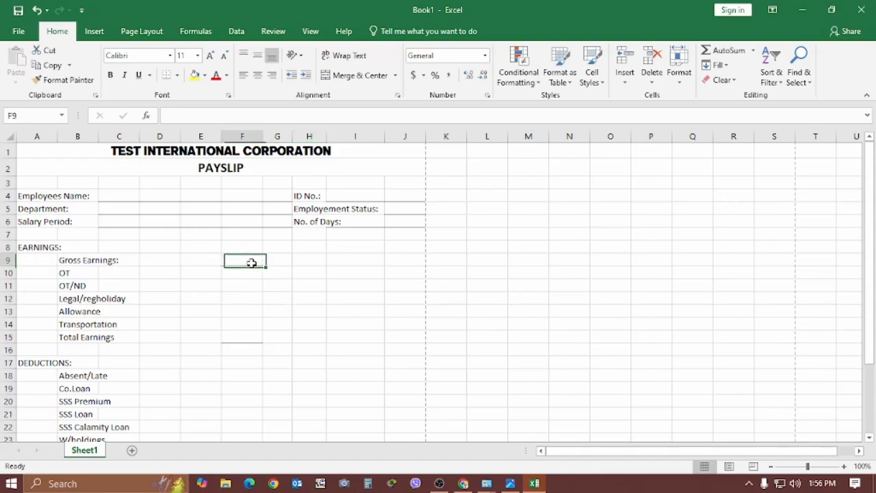
{"action": "left_click", "coordinate": [250, 272]}
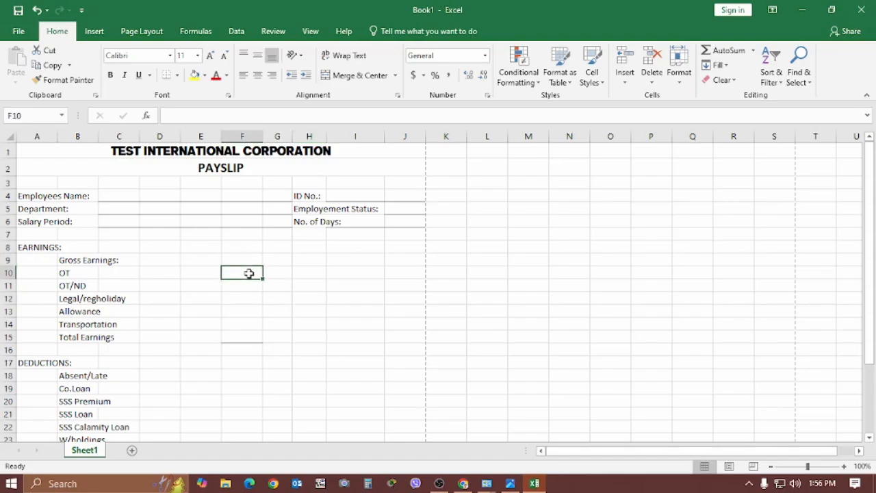
{"action": "left_click", "coordinate": [303, 312]}
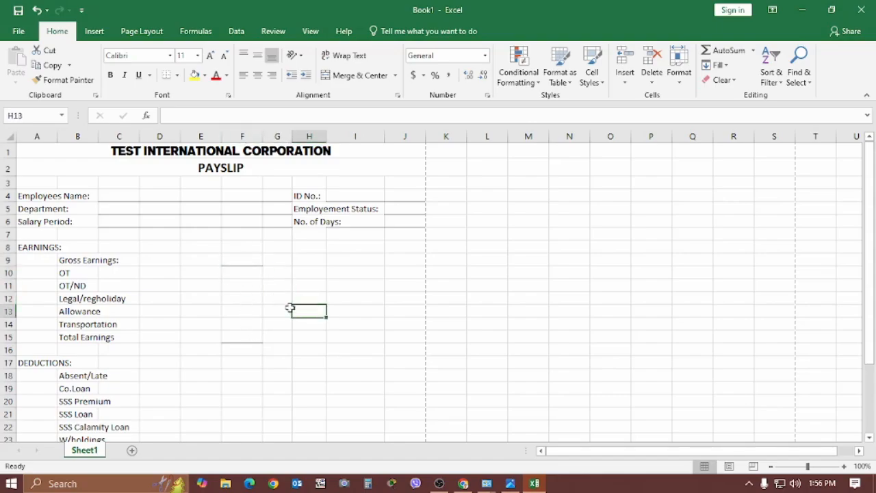
- Fill the bottom border of F9 down through F14 so each earnings item gets an amount line
{"action": "left_click", "coordinate": [244, 259]}
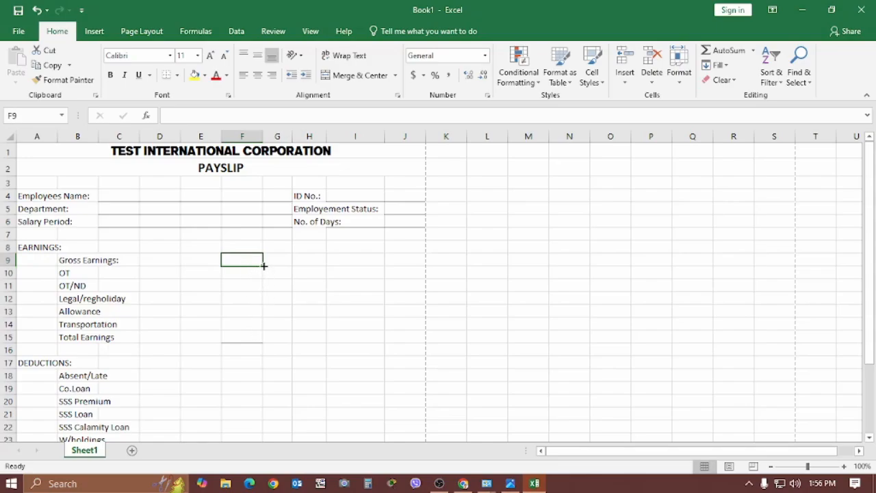
{"action": "left_click_drag", "start_coordinate": [263, 265], "coordinate": [258, 327]}
{"action": "left_click", "coordinate": [295, 321]}
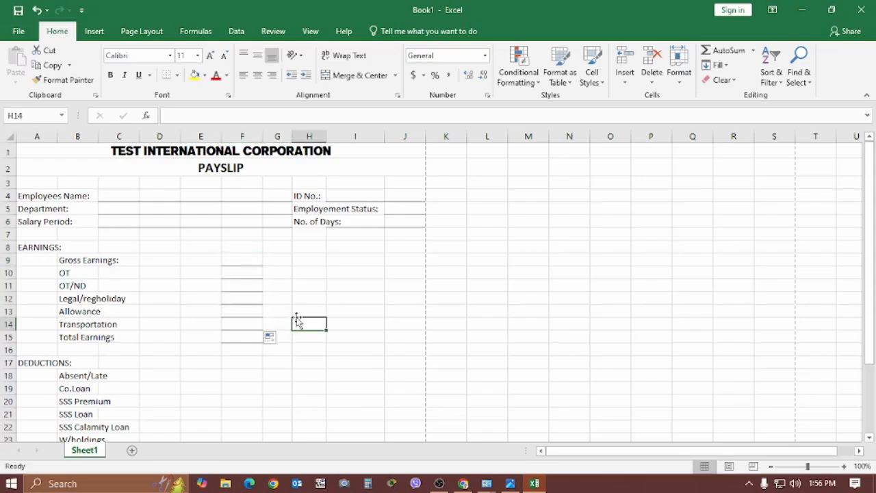
{"action": "left_click", "coordinate": [315, 383]}
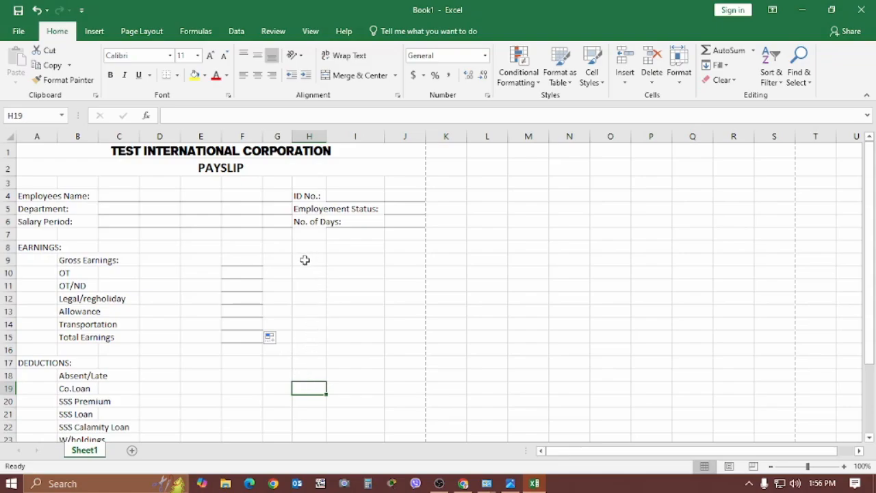
- Add a bottom border to I9 in the gross earnings row as a second amount line
{"action": "left_click_drag", "start_coordinate": [309, 260], "coordinate": [349, 259]}
{"action": "left_click", "coordinate": [355, 260]}
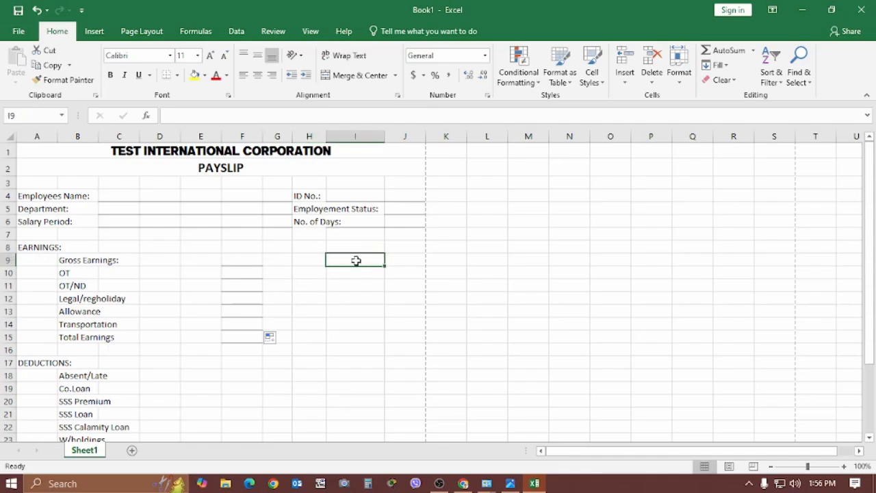
{"action": "left_click", "coordinate": [169, 75]}
{"action": "left_click", "coordinate": [308, 324]}
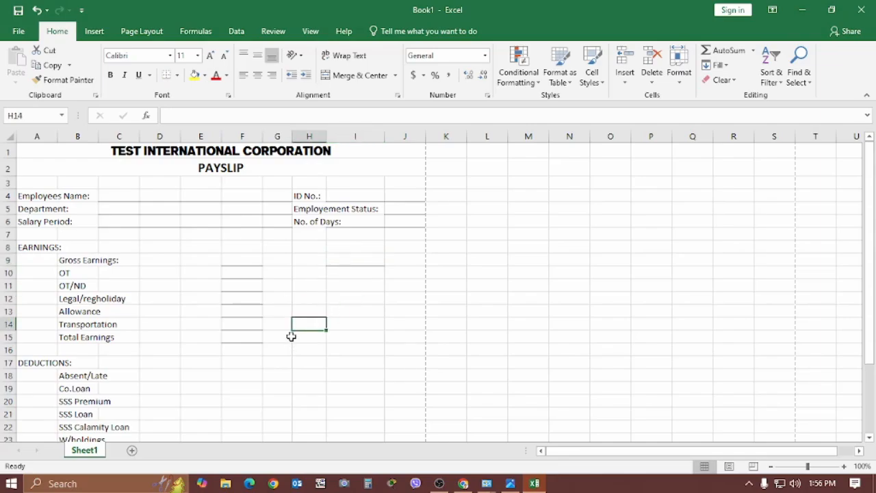
{"action": "left_click", "coordinate": [245, 260]}
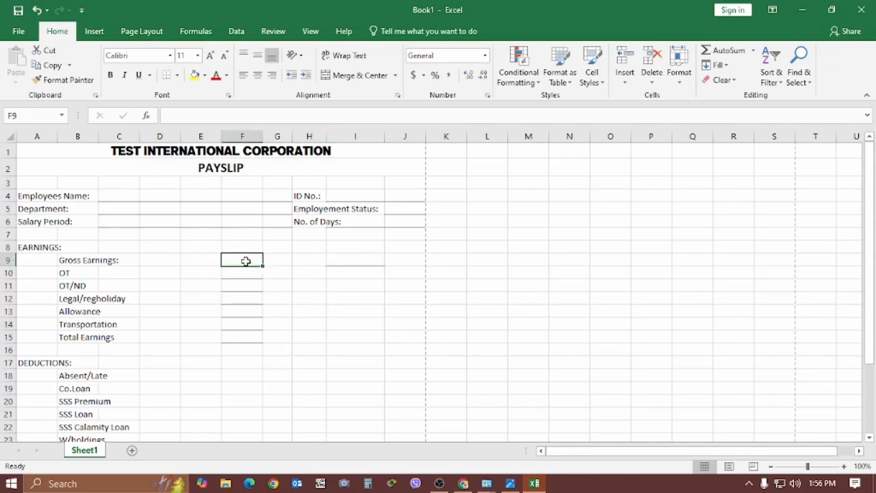
- Remove the borders from F9 in the gross earnings row and F15 in the total earnings row
{"action": "left_click", "coordinate": [176, 76]}
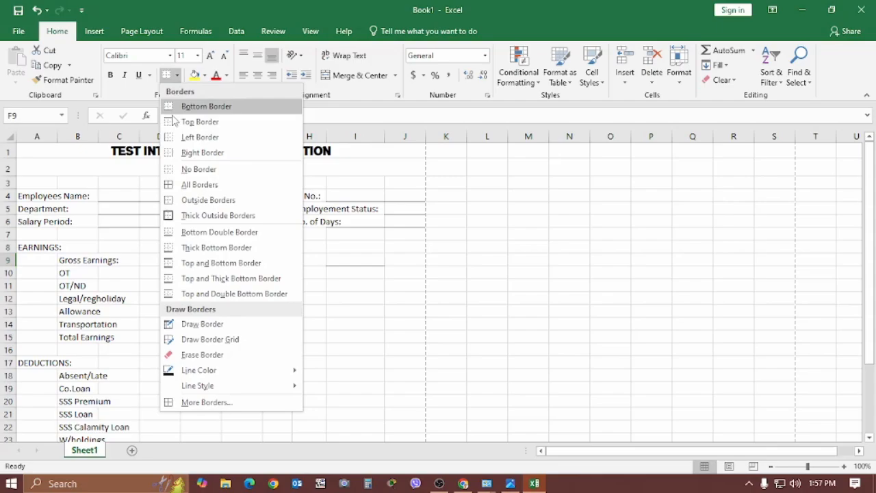
{"action": "left_click", "coordinate": [176, 169]}
{"action": "left_click", "coordinate": [395, 375]}
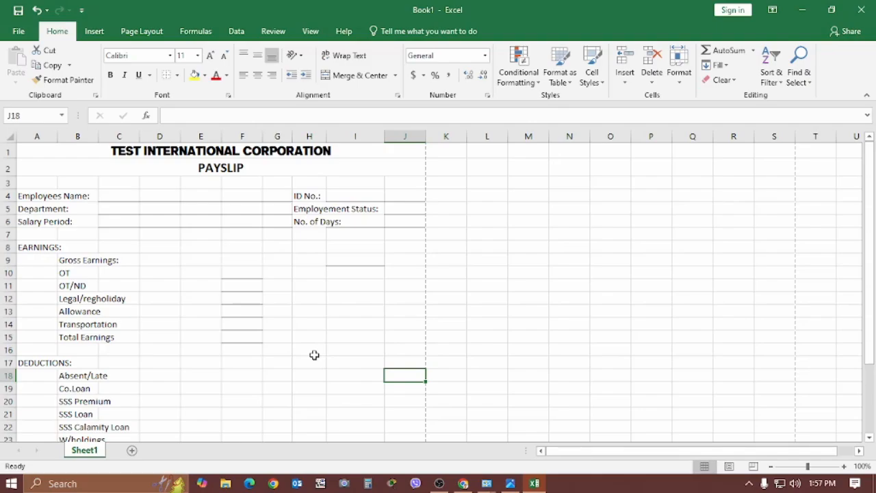
{"action": "left_click", "coordinate": [239, 339]}
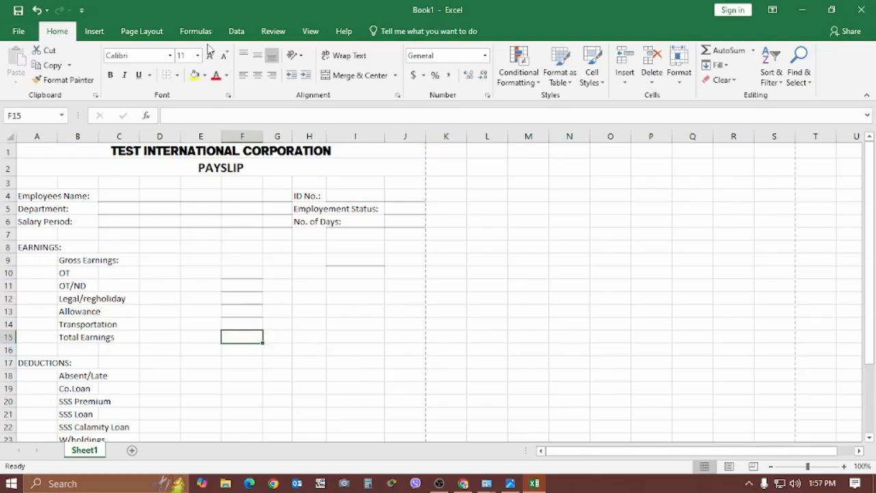
{"action": "left_click", "coordinate": [338, 344]}
- Add a bottom border to F14 as the amount line for transportation
{"action": "left_click", "coordinate": [250, 326]}
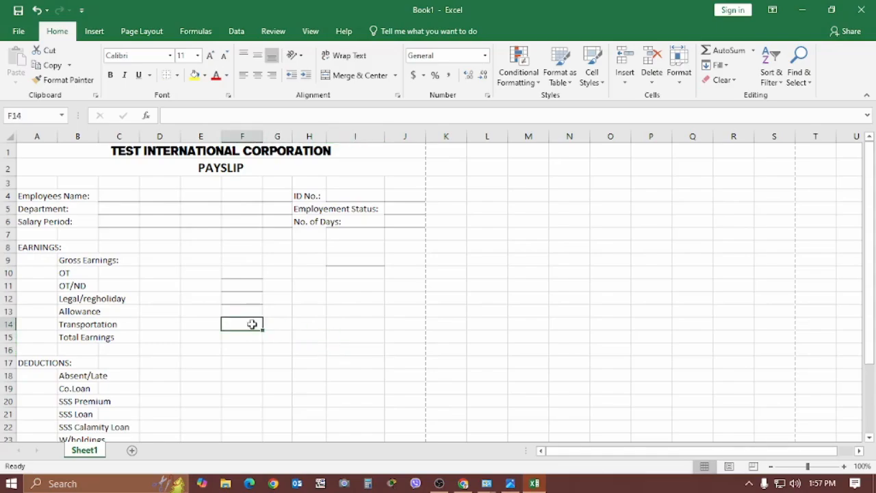
{"action": "left_click", "coordinate": [177, 76]}
{"action": "left_click", "coordinate": [202, 106]}
{"action": "left_click", "coordinate": [333, 311]}
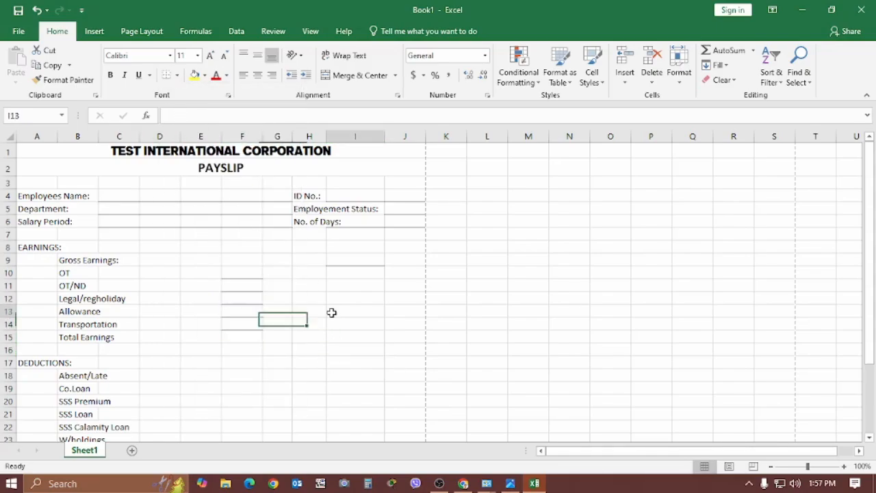
- Add a bottom border to I15 as the amount line for total earnings
{"action": "left_click", "coordinate": [337, 338]}
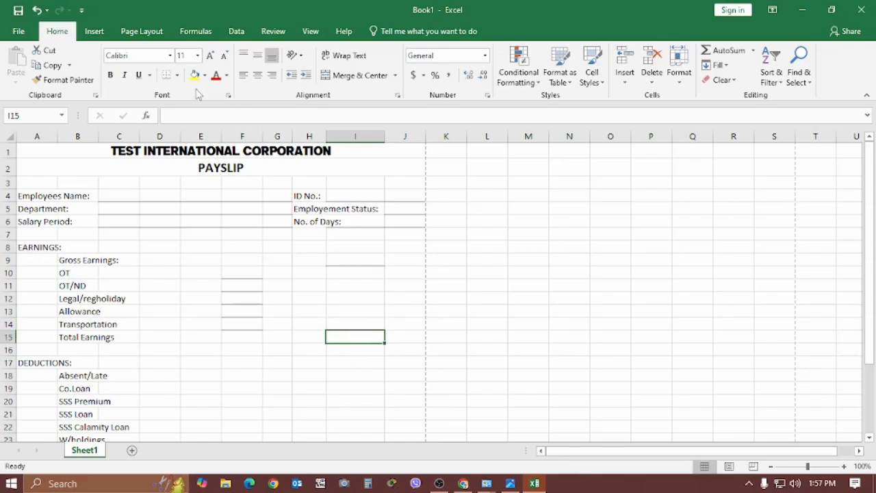
{"action": "scroll", "coordinate": [382, 279], "scroll_direction": "down", "scroll_amount": 2}
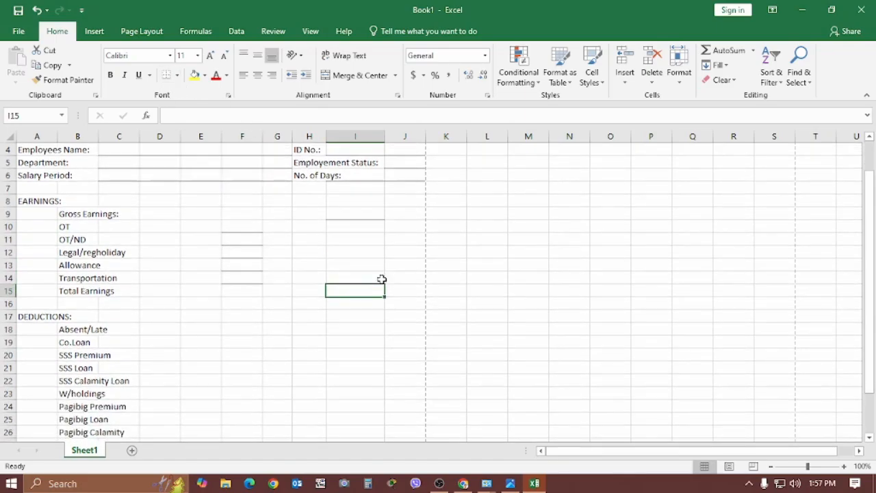
{"action": "left_click", "coordinate": [336, 366]}
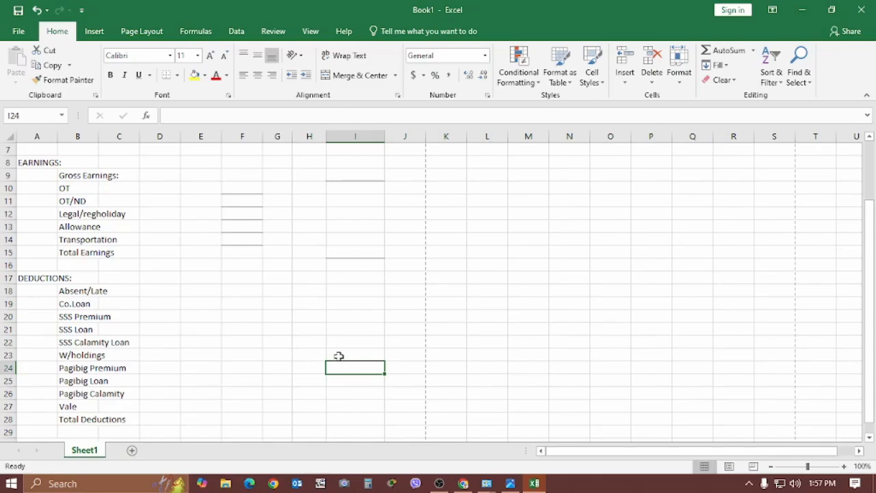
- Add a bottom border to F18 and fill it down through F27 so each deduction item gets an amount line
{"action": "scroll", "coordinate": [338, 355], "scroll_direction": "down", "scroll_amount": 1}
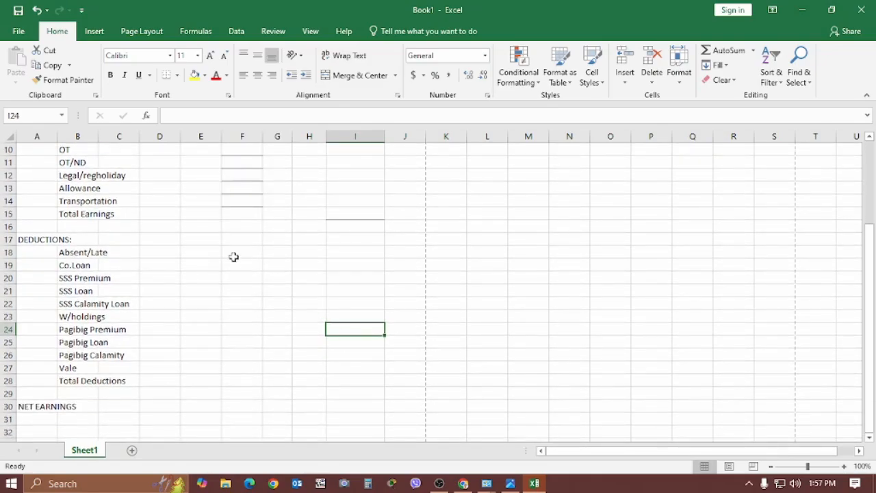
{"action": "left_click", "coordinate": [246, 254]}
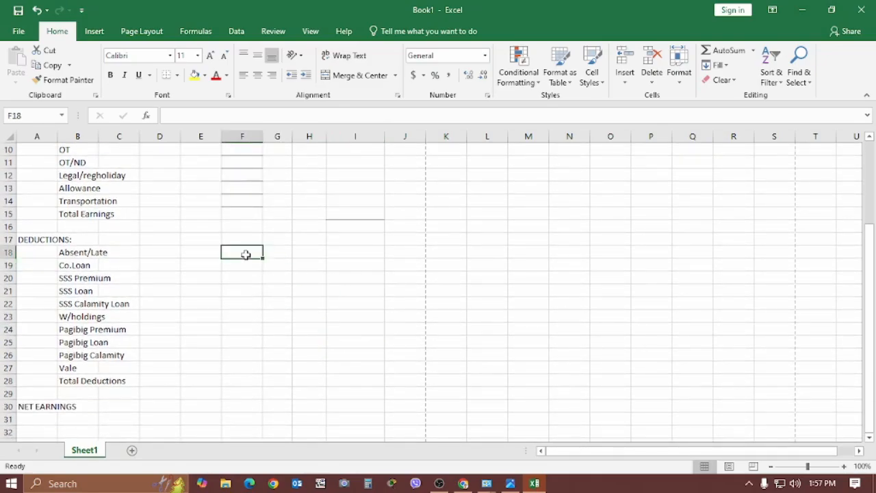
{"action": "mouse_move", "coordinate": [248, 260]}
{"action": "left_mouse_down"}
{"action": "mouse_move", "coordinate": [242, 344]}
{"action": "mouse_move", "coordinate": [256, 242]}
{"action": "mouse_move", "coordinate": [254, 256]}
{"action": "left_mouse_up"}
{"action": "left_click", "coordinate": [244, 365]}
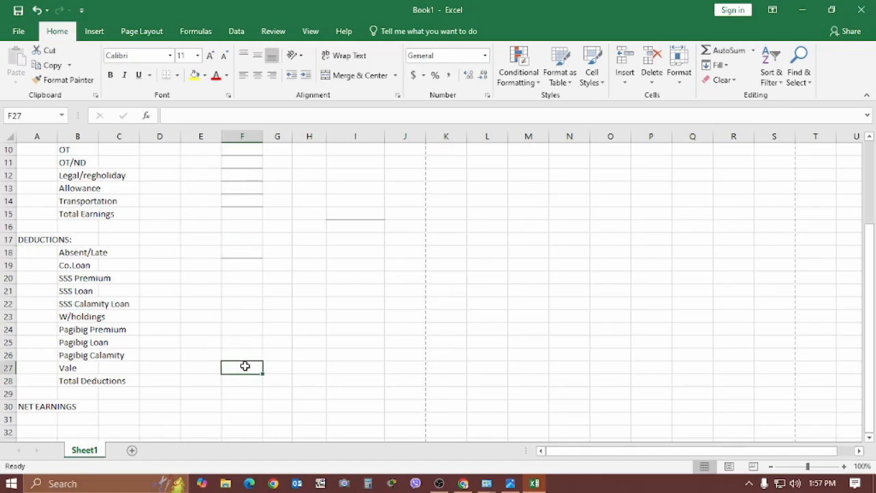
{"action": "left_click", "coordinate": [247, 264]}
{"action": "left_click", "coordinate": [248, 253]}
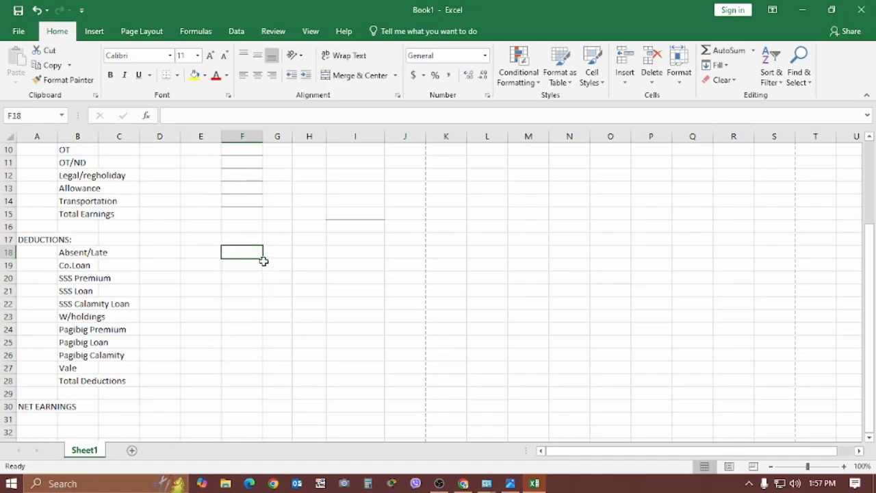
{"action": "left_click_drag", "start_coordinate": [264, 258], "coordinate": [258, 367]}
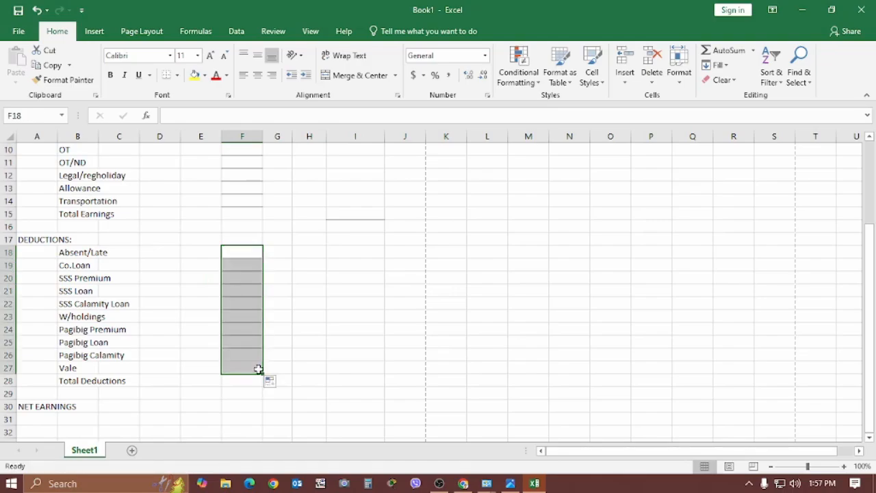
{"action": "left_click", "coordinate": [317, 338]}
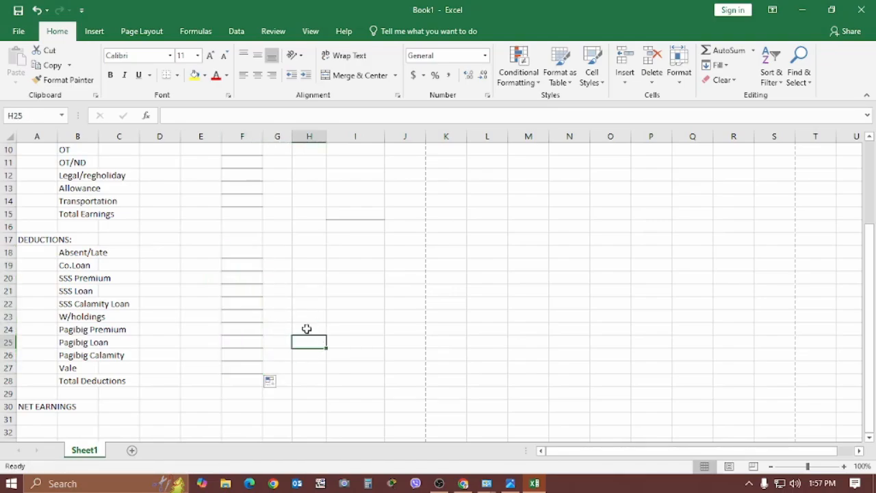
- Add a bottom border to I28 as the amount line for total deductions
{"action": "left_click", "coordinate": [355, 385]}
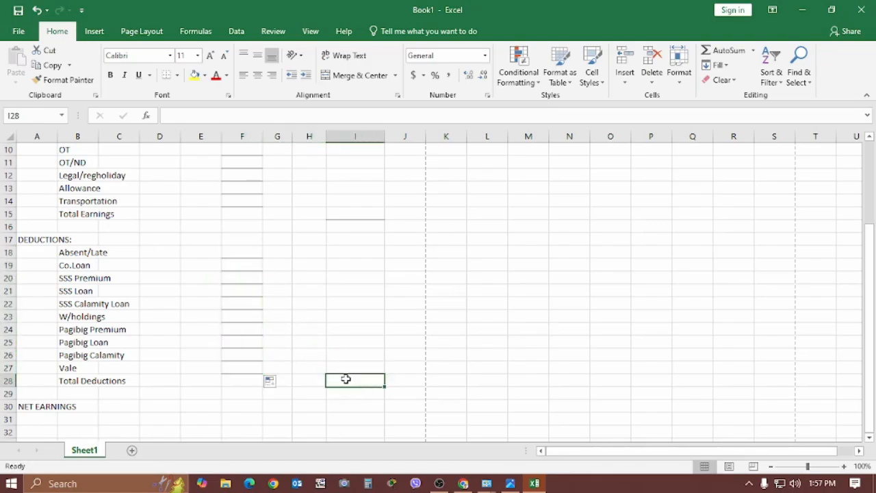
{"action": "left_click", "coordinate": [166, 74]}
{"action": "left_click", "coordinate": [531, 402]}
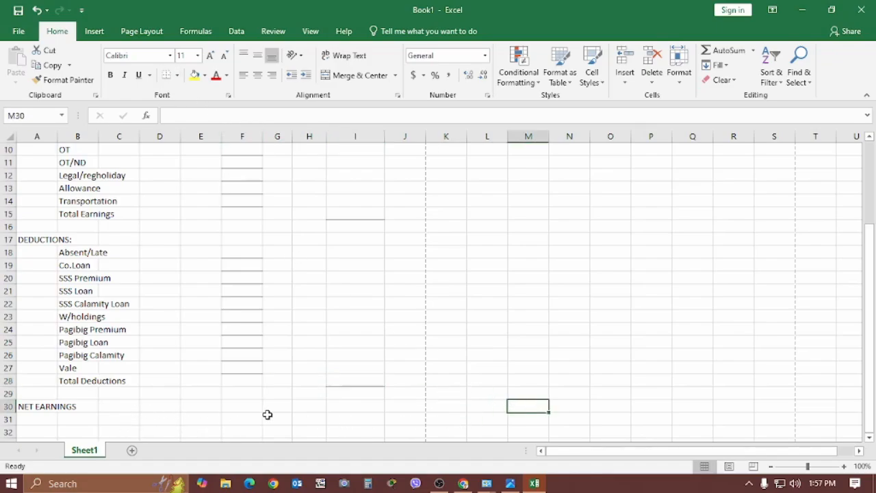
- Apply a top and double bottom border to I30 for the net earnings amount
{"action": "left_click", "coordinate": [345, 408]}
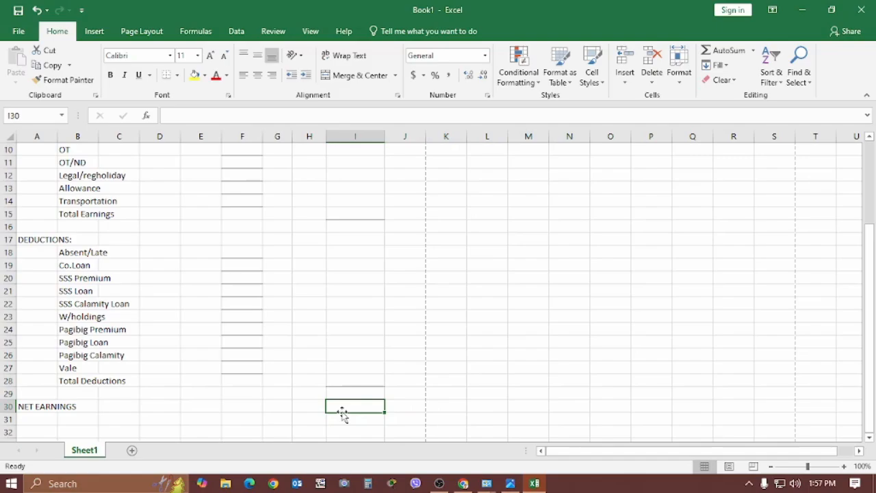
{"action": "left_click", "coordinate": [177, 75]}
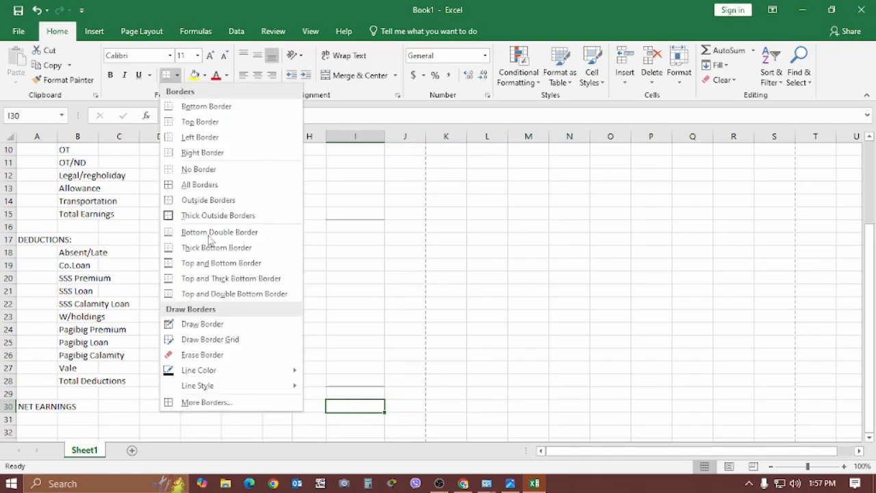
{"action": "left_click", "coordinate": [221, 293]}
{"action": "left_click", "coordinate": [487, 365]}
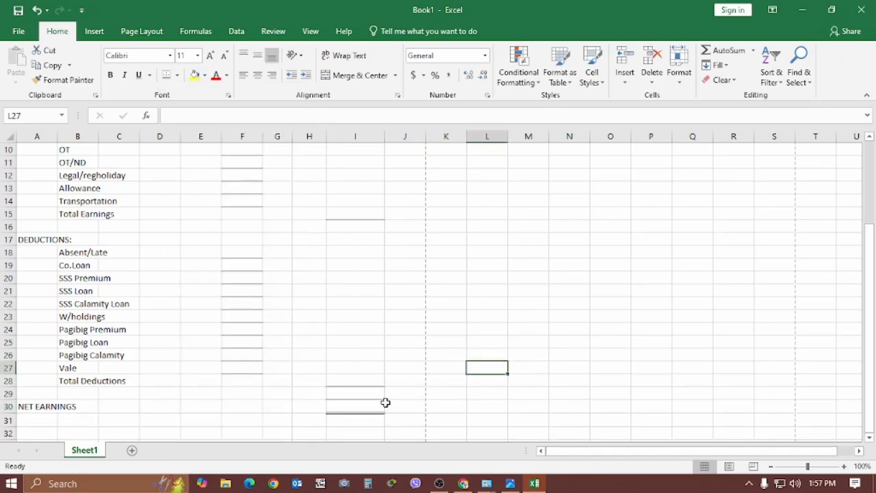
- Check the payslip layout in the print preview, then return to the sheet
{"action": "left_click", "coordinate": [27, 32]}
{"action": "left_click", "coordinate": [39, 204]}
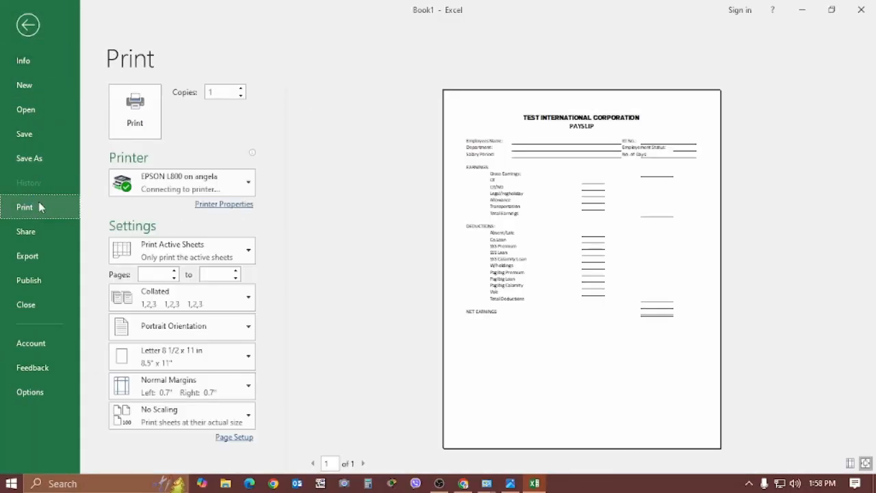
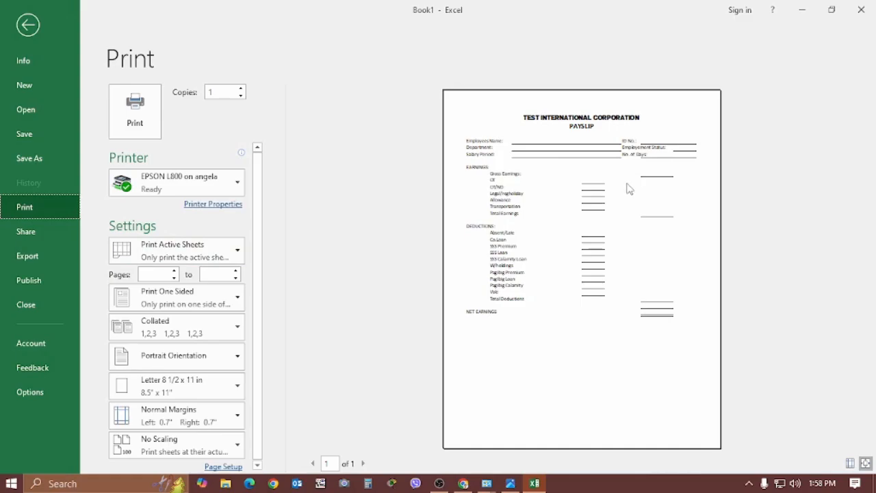
{"action": "left_click", "coordinate": [28, 26]}
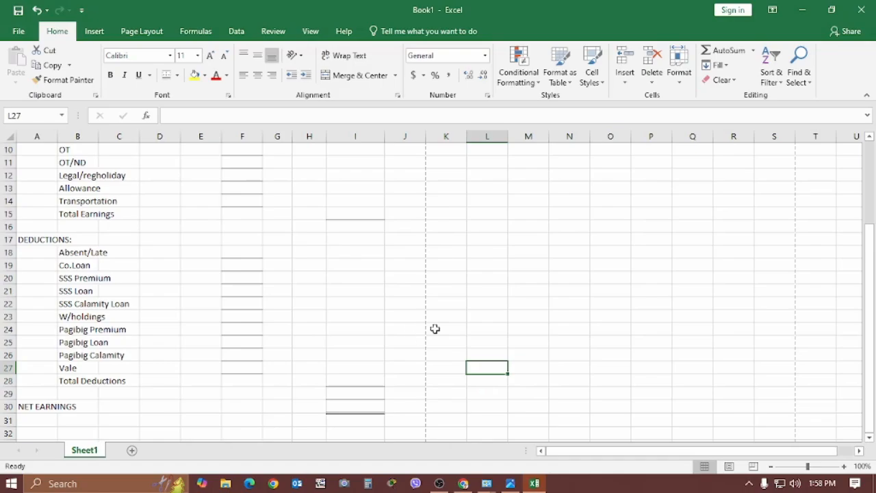
- Merge and center C4:G4, C5:G5 and C6:G6 as single fields for employee name, department and salary period
{"action": "scroll", "coordinate": [434, 328], "scroll_direction": "up", "scroll_amount": 3}
{"action": "scroll", "coordinate": [433, 328], "scroll_direction": "down", "scroll_amount": 2}
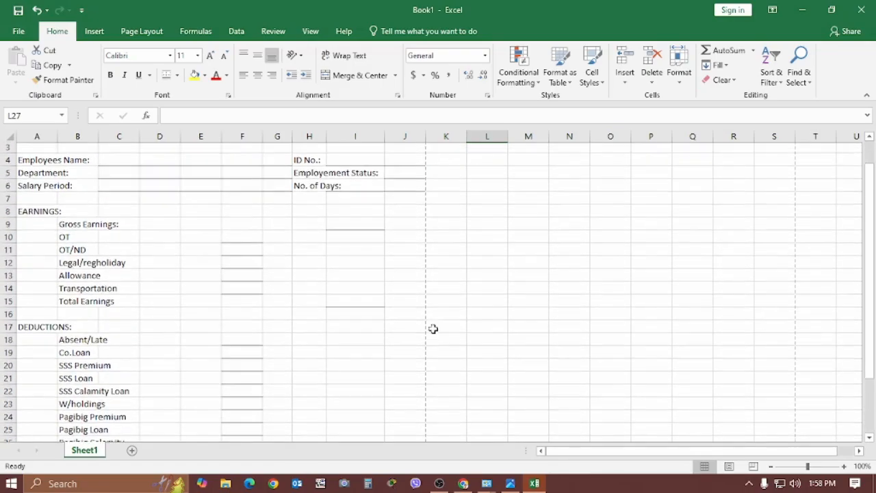
{"action": "scroll", "coordinate": [432, 328], "scroll_direction": "up", "scroll_amount": 2}
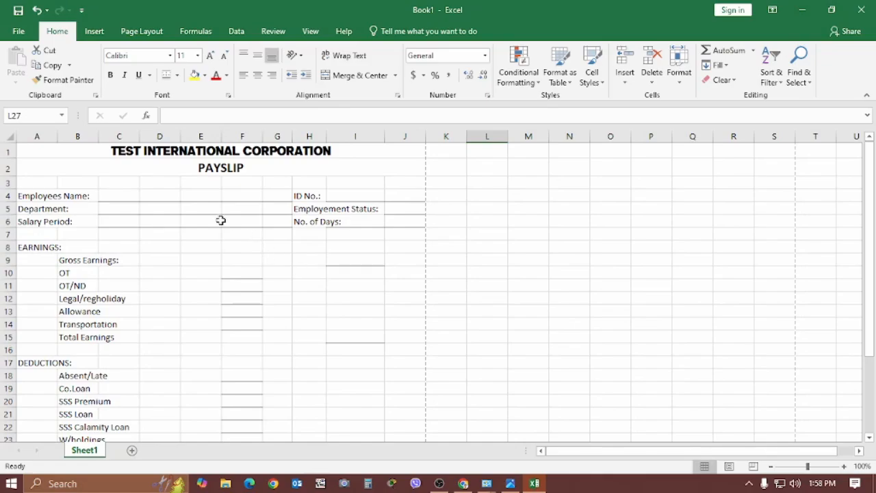
{"action": "left_click_drag", "start_coordinate": [113, 195], "coordinate": [272, 198]}
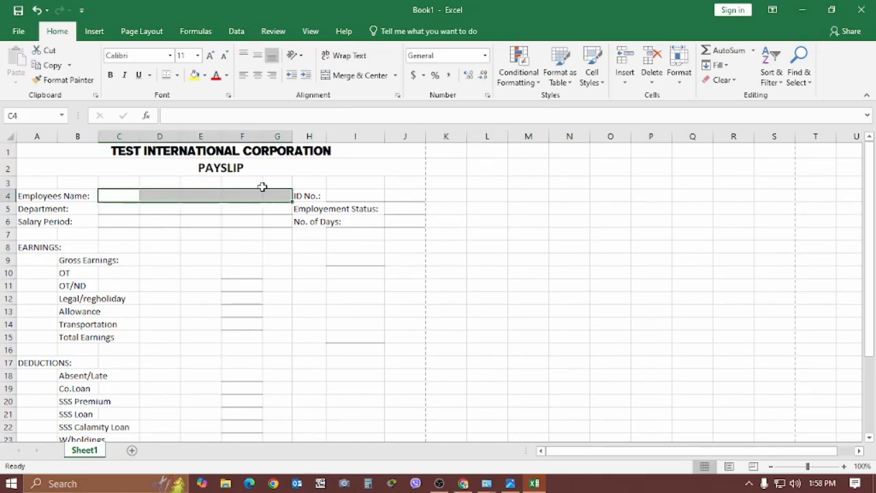
{"action": "left_click", "coordinate": [332, 76]}
{"action": "left_click", "coordinate": [202, 259]}
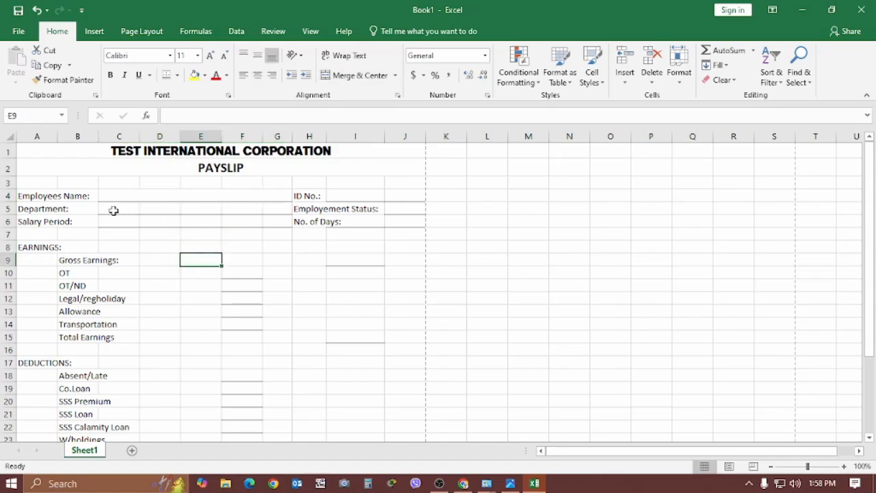
{"action": "left_click_drag", "start_coordinate": [113, 211], "coordinate": [269, 208]}
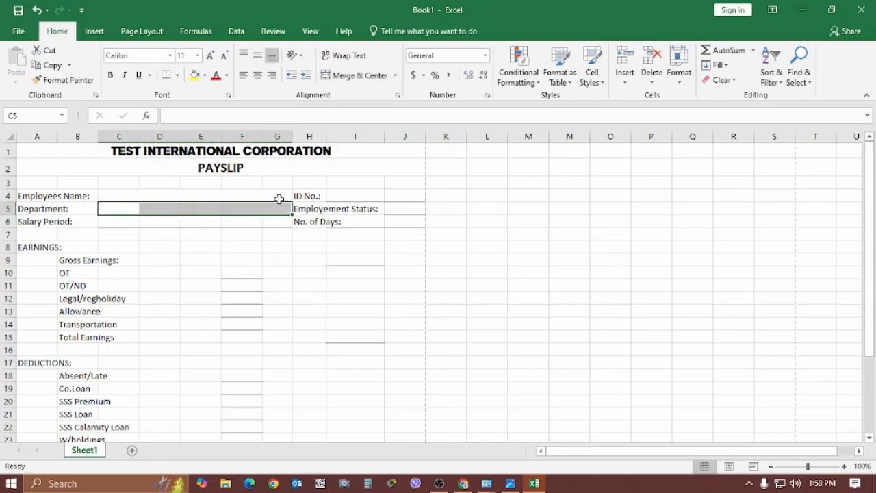
{"action": "left_click", "coordinate": [361, 75]}
{"action": "mouse_move", "coordinate": [119, 221]}
{"action": "left_mouse_down"}
{"action": "mouse_move", "coordinate": [270, 213]}
{"action": "mouse_move", "coordinate": [271, 221]}
{"action": "left_mouse_up"}
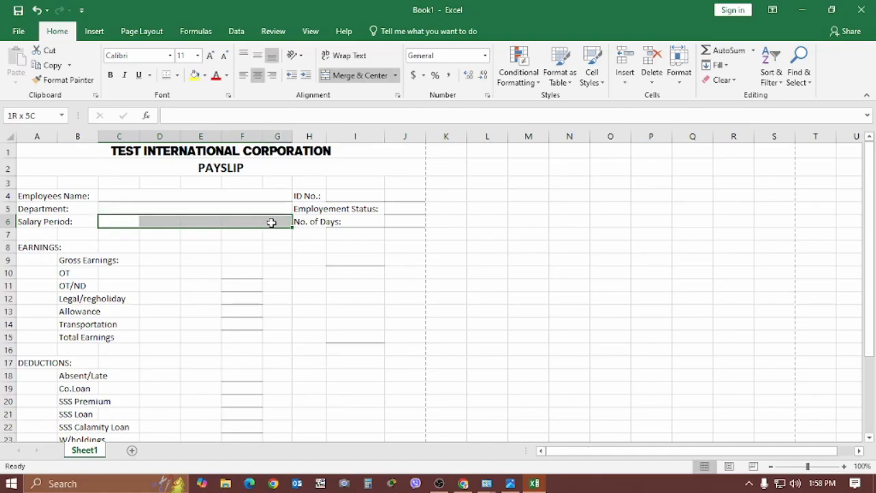
{"action": "left_click", "coordinate": [360, 76]}
{"action": "left_click", "coordinate": [321, 295]}
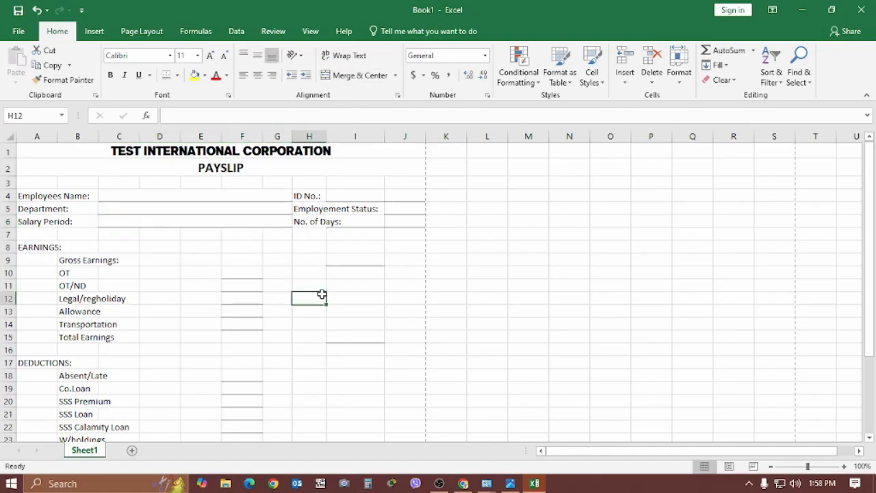
- Merge and center I4:J4 for the ID number and I6:J6 for the number of days
{"action": "left_click_drag", "start_coordinate": [364, 195], "coordinate": [403, 191]}
{"action": "left_click", "coordinate": [363, 75]}
{"action": "left_click", "coordinate": [404, 279]}
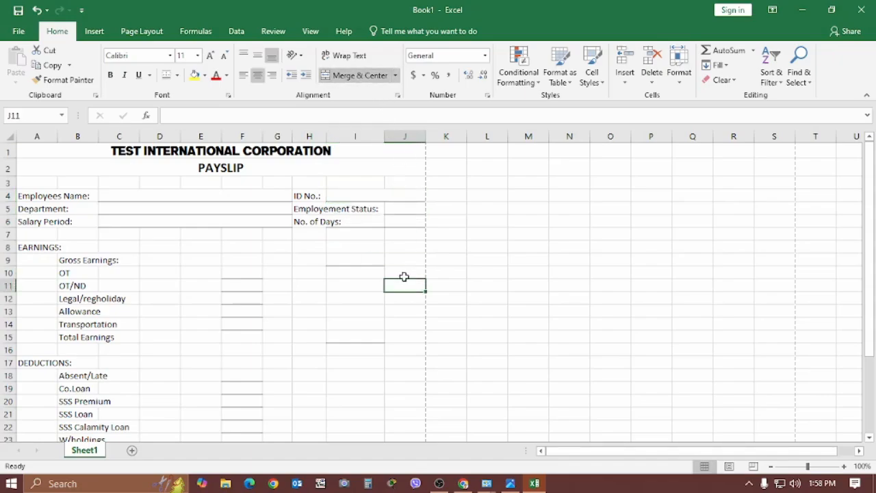
{"action": "left_click_drag", "start_coordinate": [359, 221], "coordinate": [406, 220]}
{"action": "left_click", "coordinate": [354, 75]}
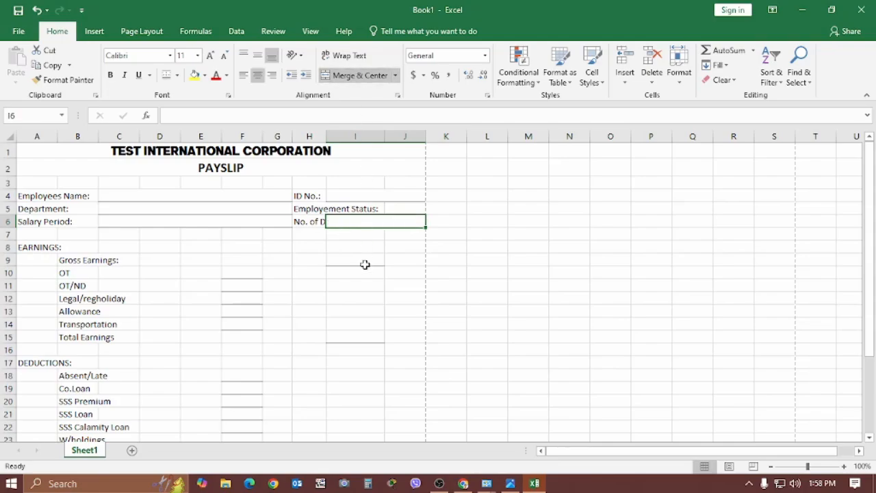
{"action": "left_click", "coordinate": [342, 259]}
- Widen column H so the full "No. of Days:" label fits in H6
{"action": "left_click", "coordinate": [312, 220]}
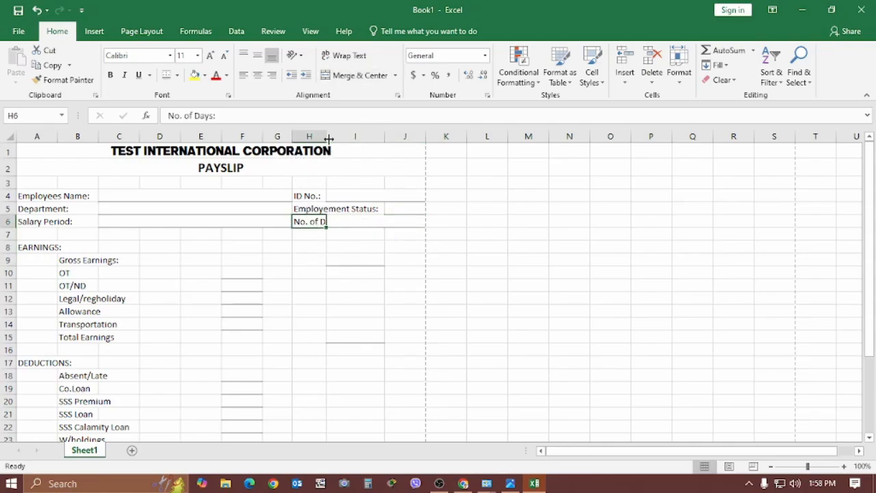
{"action": "left_click_drag", "start_coordinate": [326, 139], "coordinate": [344, 140]}
{"action": "left_click", "coordinate": [320, 287]}
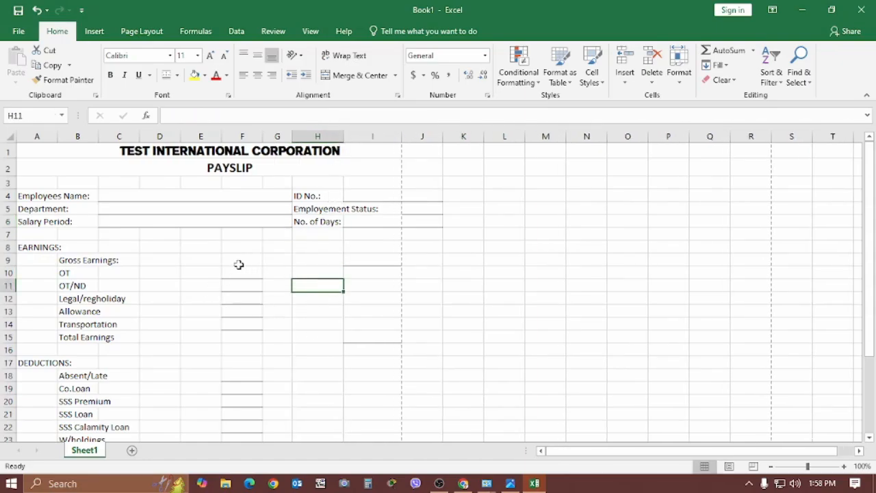
{"action": "left_click", "coordinate": [214, 360]}
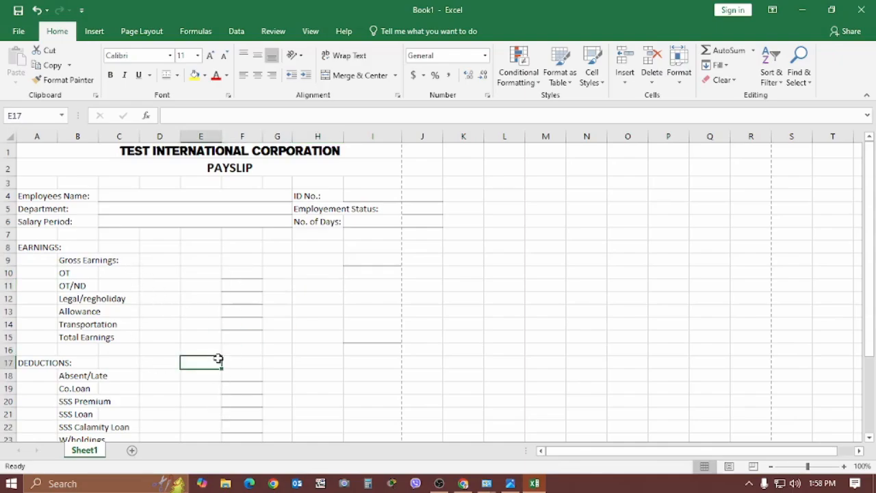
{"action": "scroll", "coordinate": [246, 339], "scroll_direction": "down", "scroll_amount": 4}
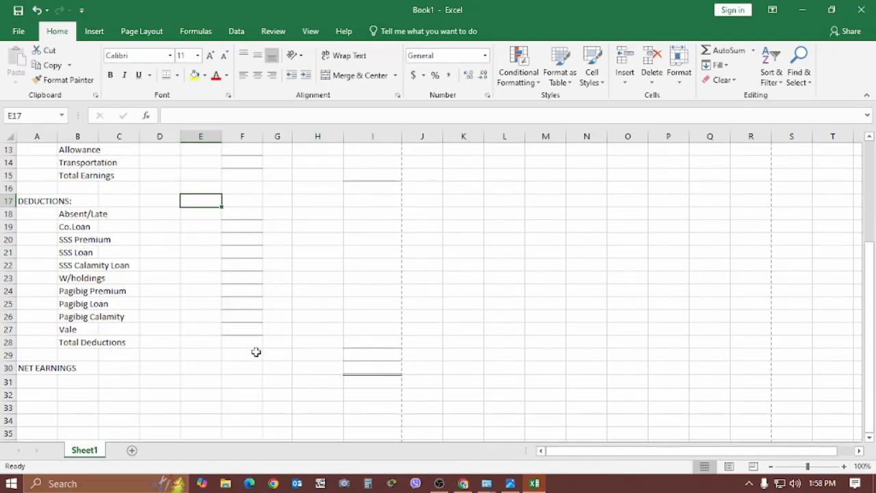
- Enter 10000 as the gross earnings amount in I9
{"action": "scroll", "coordinate": [255, 352], "scroll_direction": "up", "scroll_amount": 1}
{"action": "scroll", "coordinate": [255, 352], "scroll_direction": "up", "scroll_amount": 2}
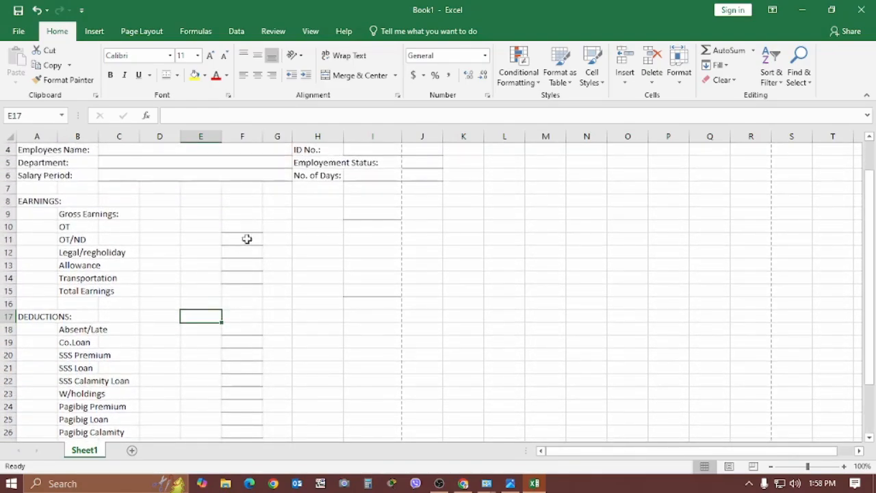
{"action": "left_click", "coordinate": [252, 226]}
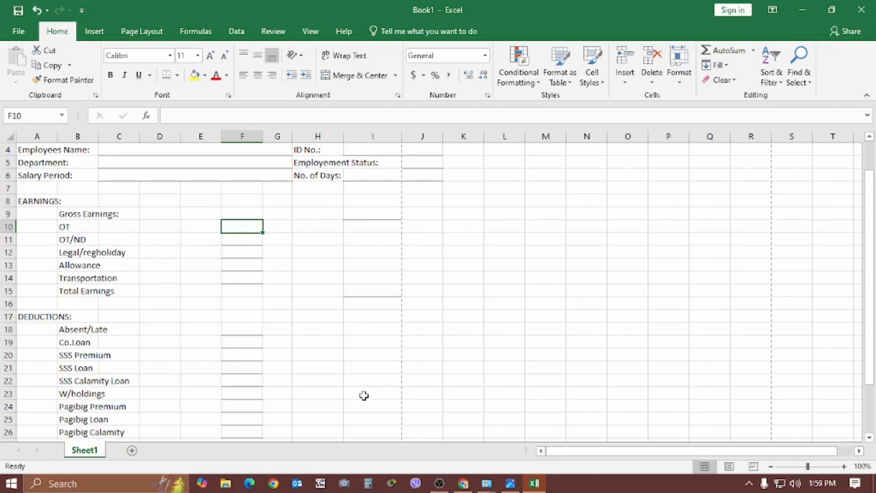
{"action": "scroll", "coordinate": [361, 394], "scroll_direction": "up", "scroll_amount": 1}
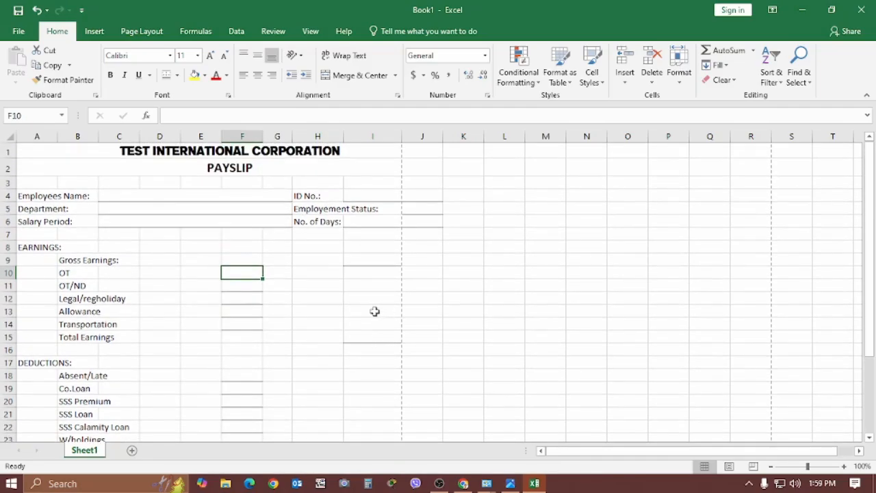
{"action": "left_click", "coordinate": [77, 262]}
{"action": "left_click", "coordinate": [375, 260]}
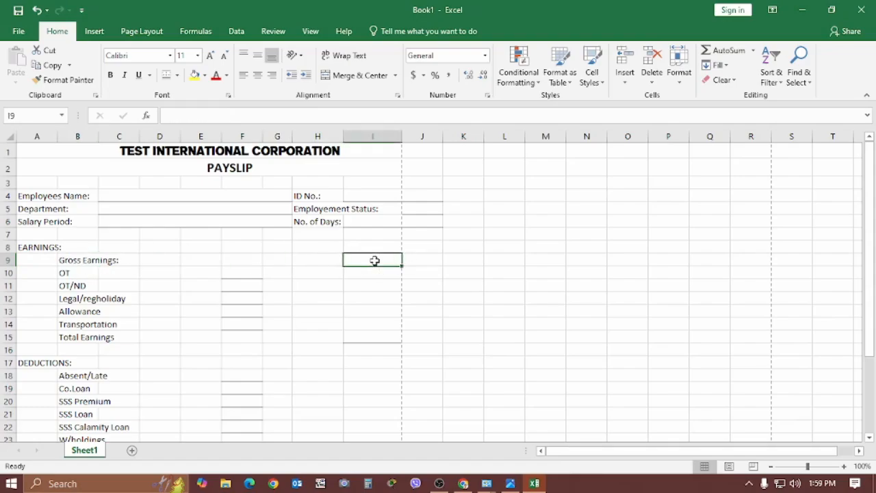
{"action": "type", "text": "10000"}
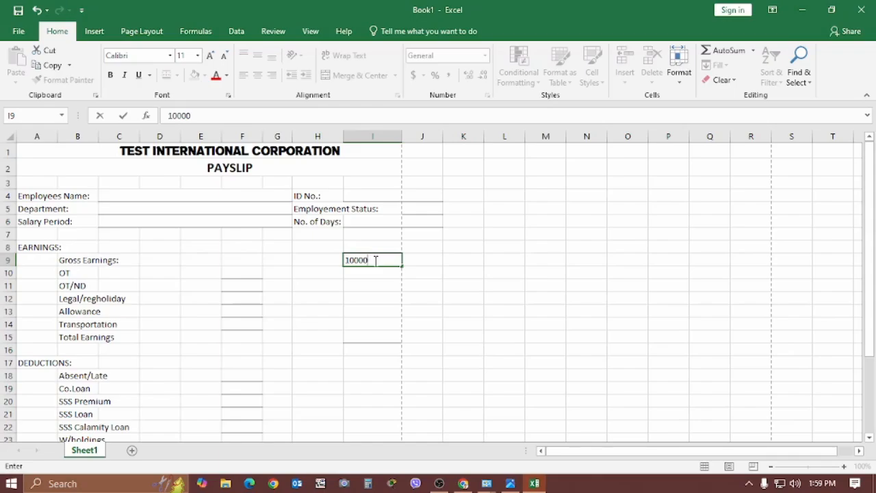
{"action": "key", "text": "Return"}
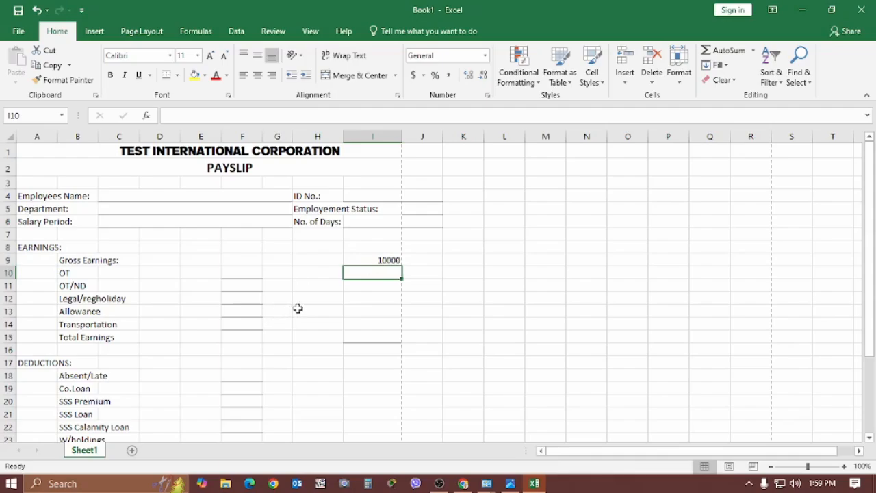
- Apply the comma number style to the gross earnings amount in I9
{"action": "left_click", "coordinate": [366, 262]}
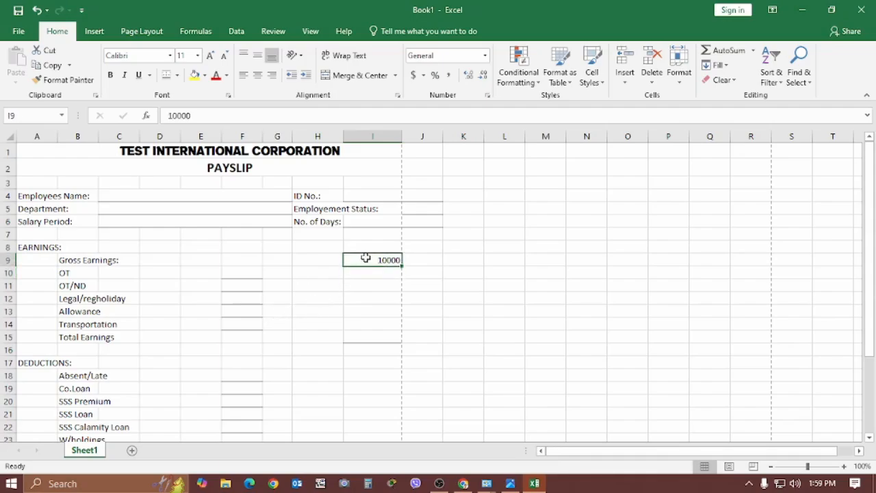
{"action": "left_click", "coordinate": [450, 76]}
{"action": "left_click", "coordinate": [444, 273]}
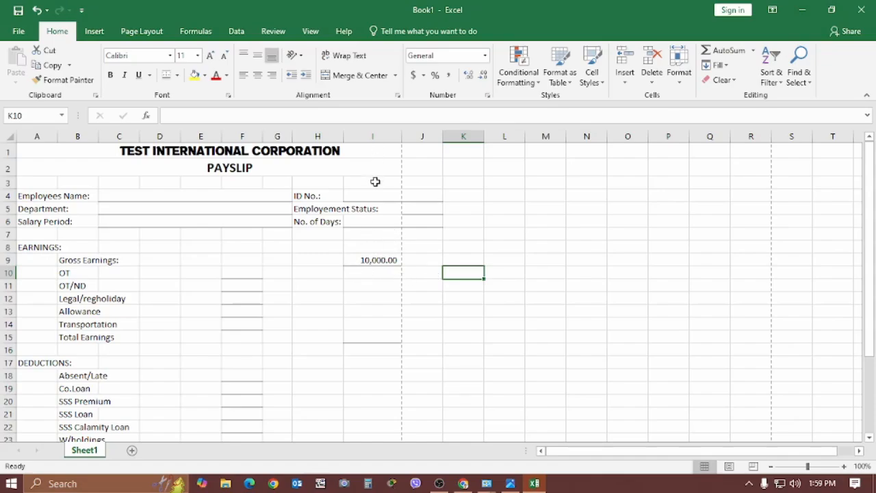
- Apply the comma number style to the whole of column I
{"action": "scroll", "coordinate": [391, 355], "scroll_direction": "down", "scroll_amount": 3}
{"action": "scroll", "coordinate": [391, 353], "scroll_direction": "down", "scroll_amount": 1}
{"action": "scroll", "coordinate": [392, 349], "scroll_direction": "up", "scroll_amount": 3}
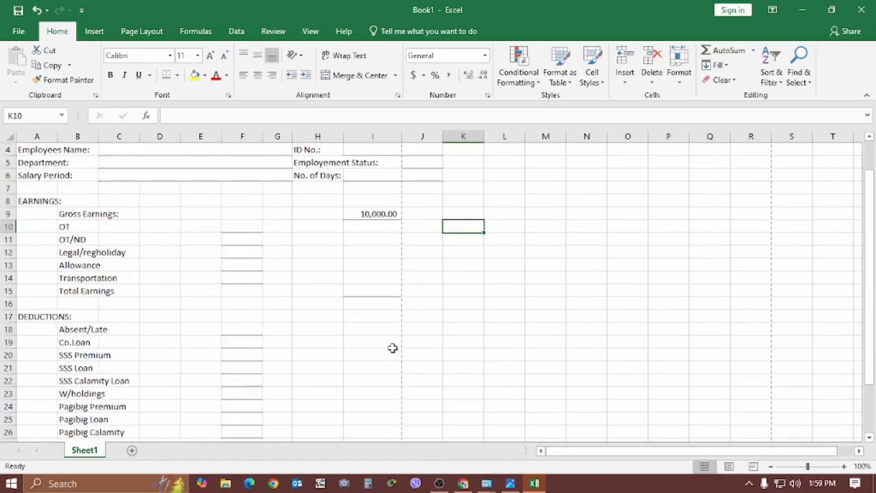
{"action": "left_click", "coordinate": [380, 292]}
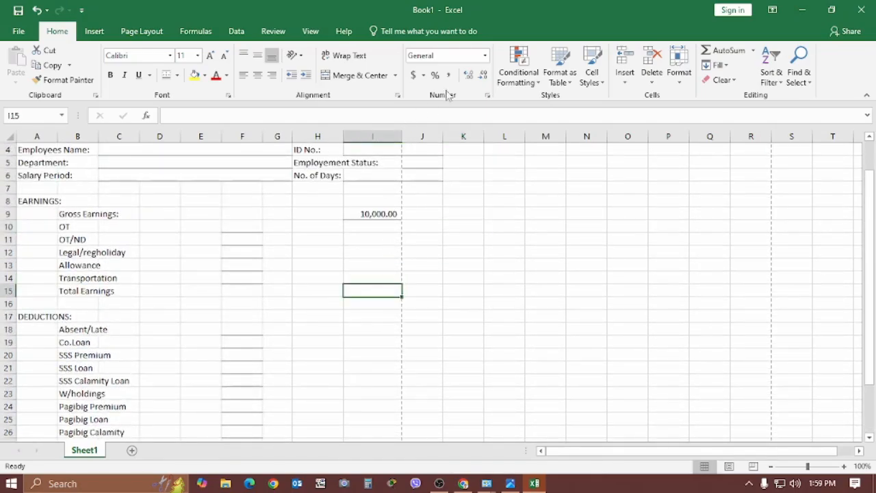
{"action": "left_click", "coordinate": [376, 137]}
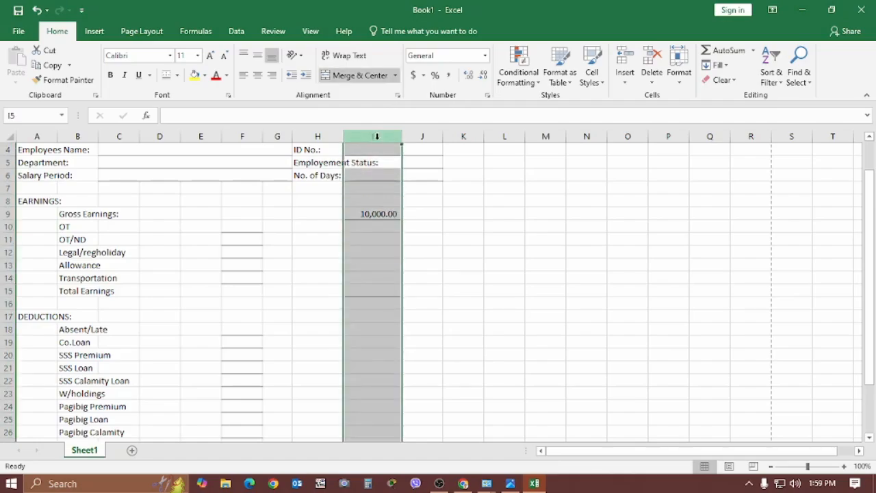
{"action": "left_click", "coordinate": [449, 76]}
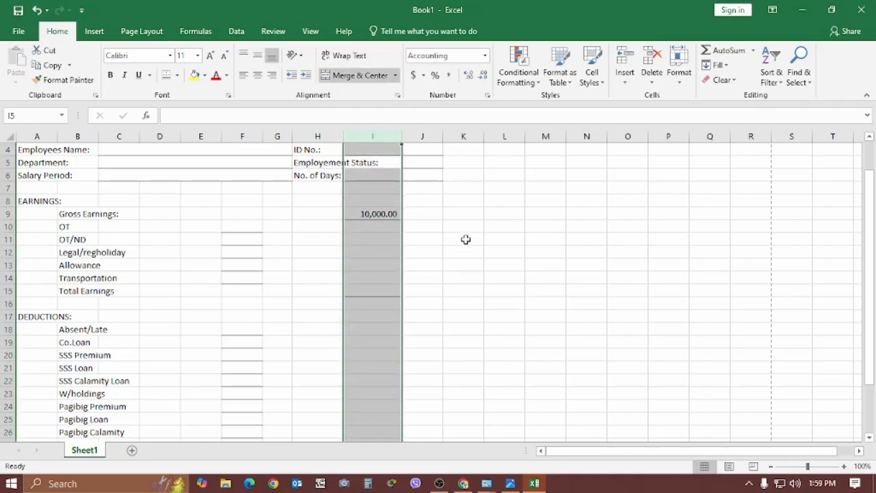
{"action": "left_click", "coordinate": [468, 277]}
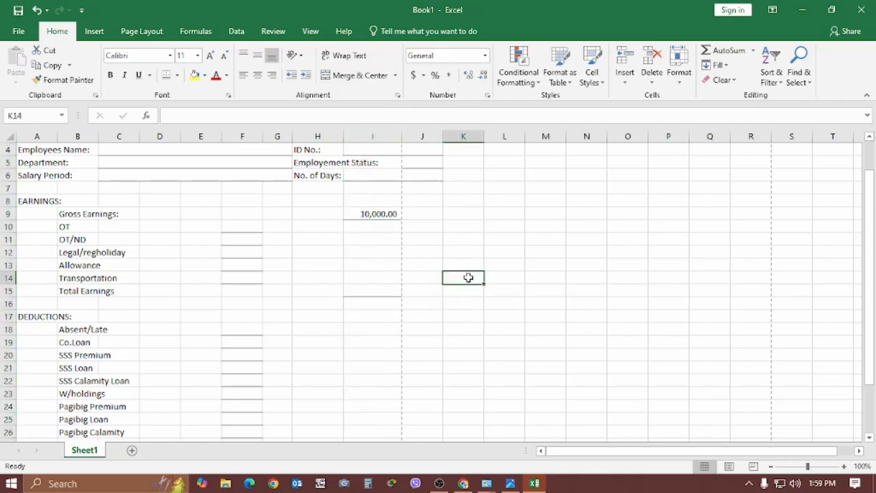
- Test the number format with a trial amount of 10000 in the Total Earnings cell I15, and clear it
{"action": "left_click", "coordinate": [365, 296]}
{"action": "type", "text": "10000"}
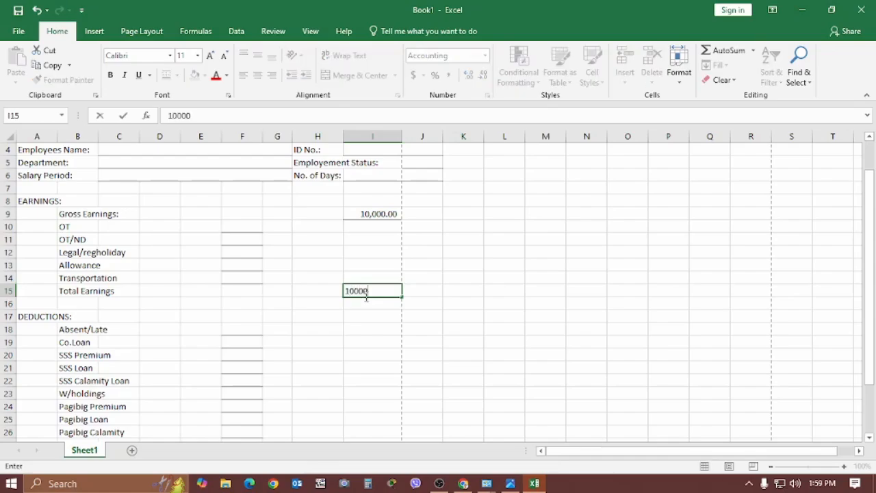
{"action": "key", "text": "Return"}
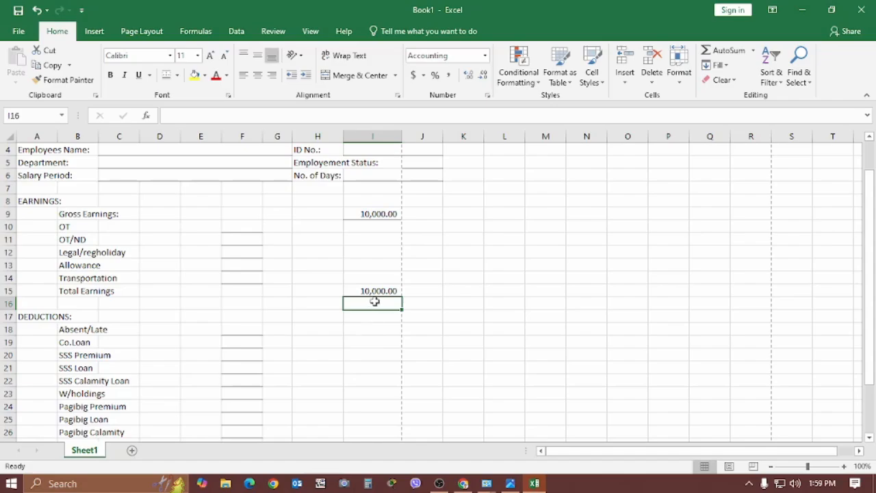
{"action": "scroll", "coordinate": [396, 373], "scroll_direction": "down", "scroll_amount": 2}
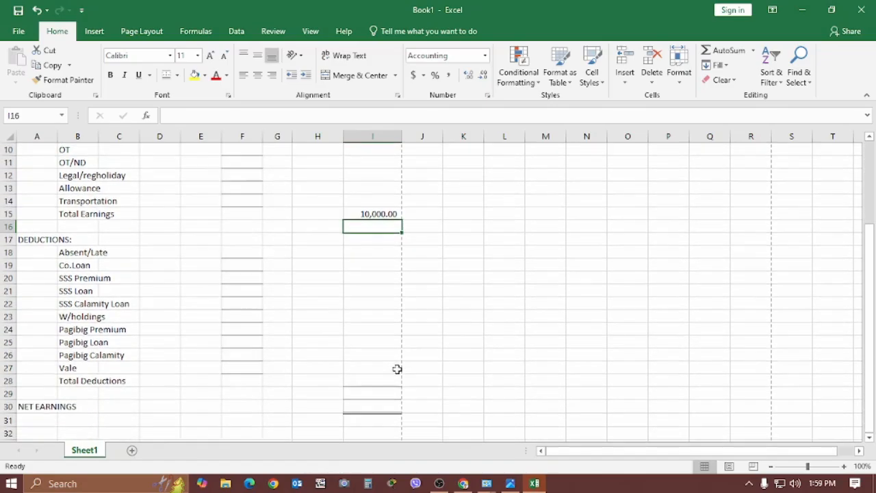
{"action": "scroll", "coordinate": [397, 369], "scroll_direction": "up", "scroll_amount": 2}
{"action": "left_click", "coordinate": [362, 291]}
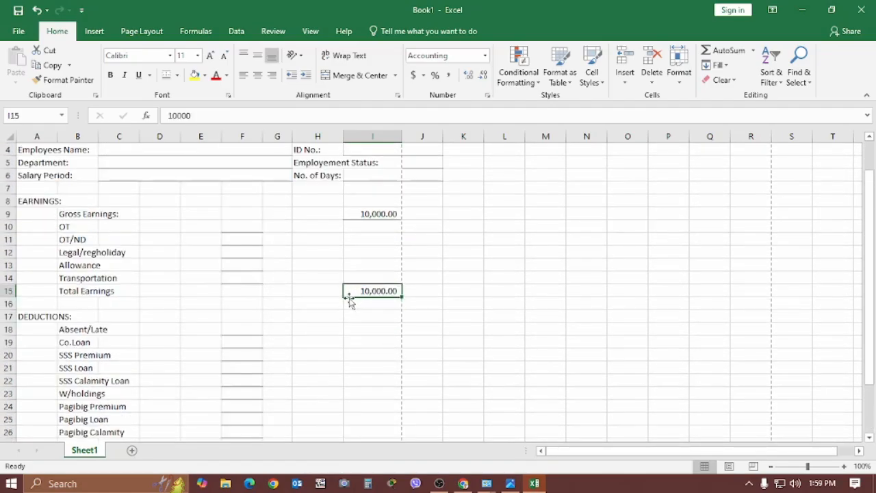
{"action": "key", "text": "Delete"}
{"action": "left_click", "coordinate": [301, 333]}
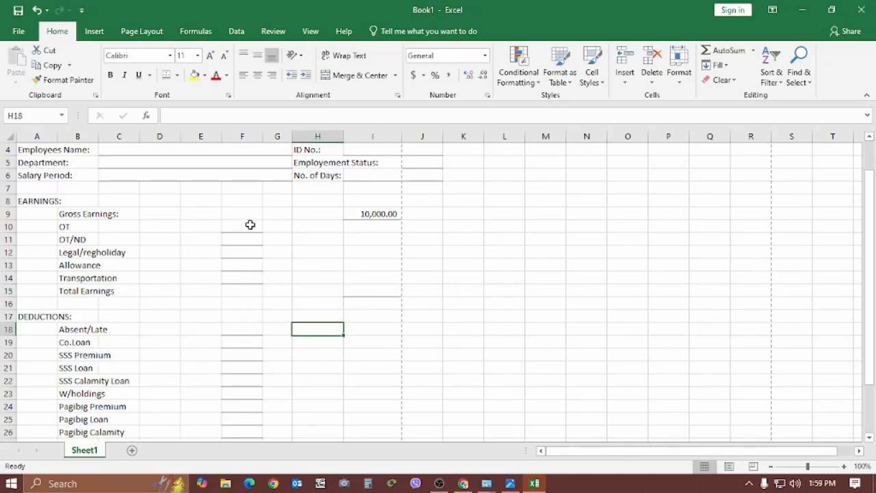
- Enter 10000 once more as total earnings in I15 and empty the cell again
{"action": "left_click", "coordinate": [248, 229]}
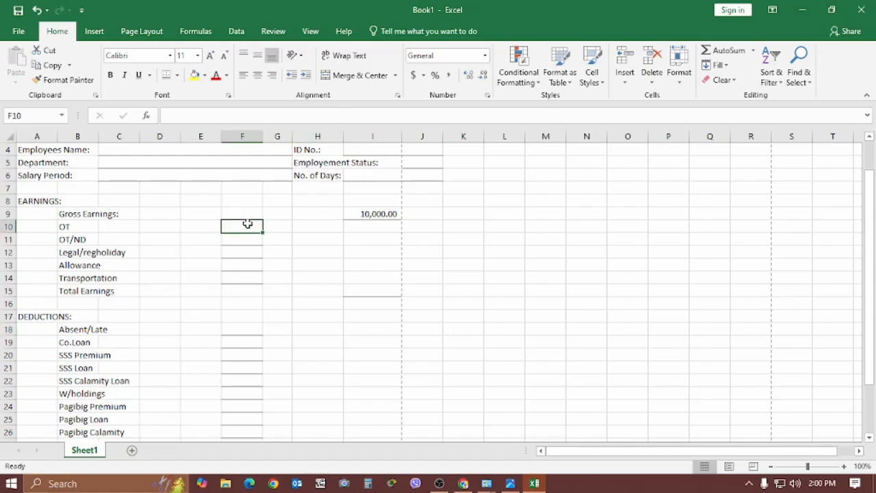
{"action": "scroll", "coordinate": [256, 270], "scroll_direction": "up", "scroll_amount": 1}
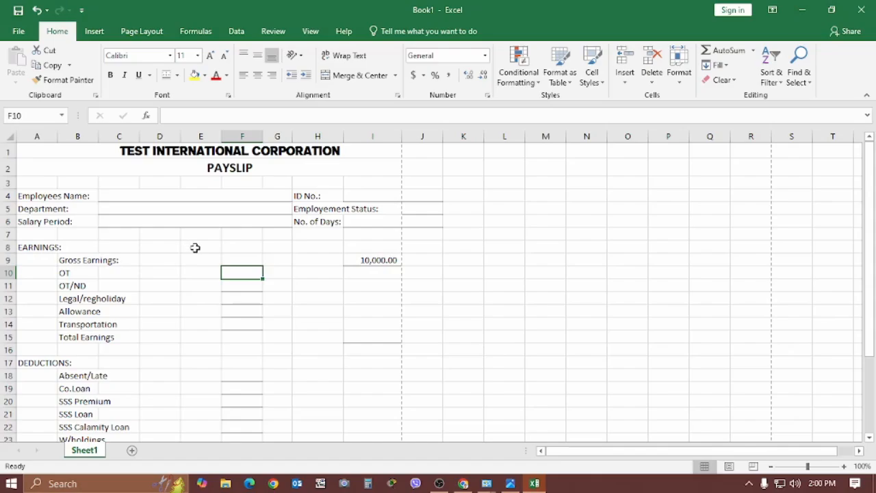
{"action": "left_click", "coordinate": [369, 336]}
{"action": "type", "text": "10,"}
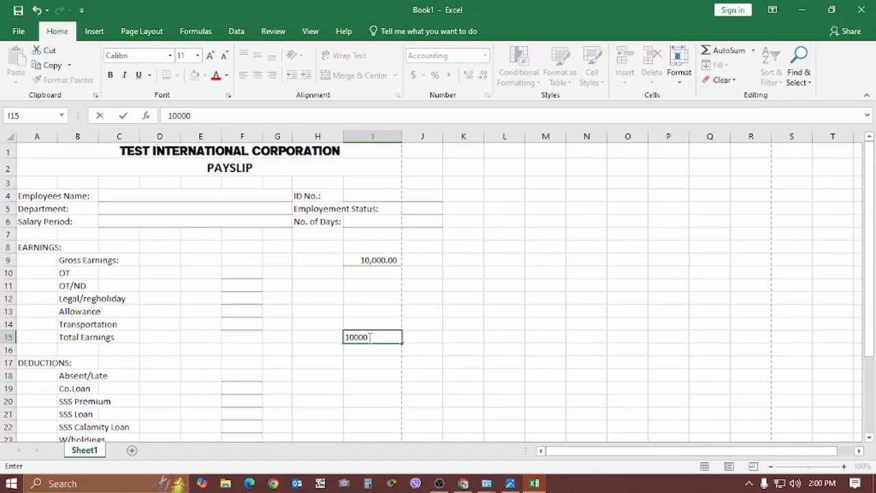
{"action": "type", "text": "000"}
{"action": "key", "text": "Return"}
{"action": "scroll", "coordinate": [370, 318], "scroll_direction": "down", "scroll_amount": 1}
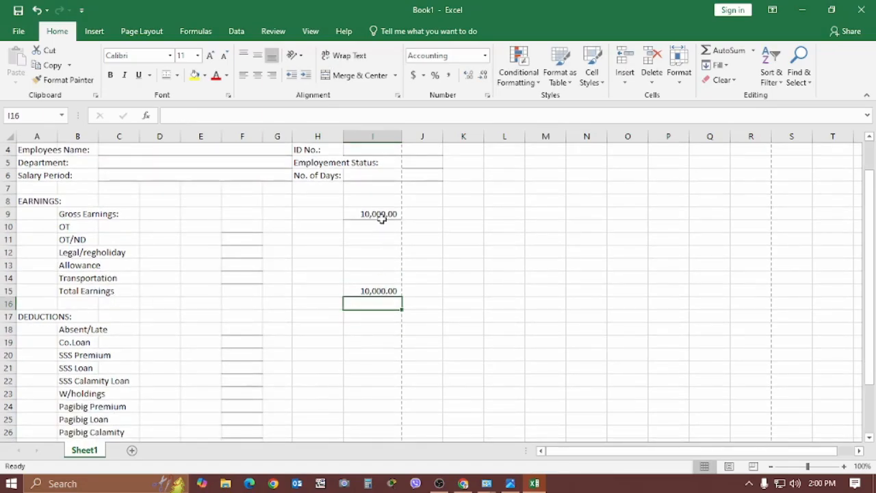
{"action": "left_click", "coordinate": [380, 288]}
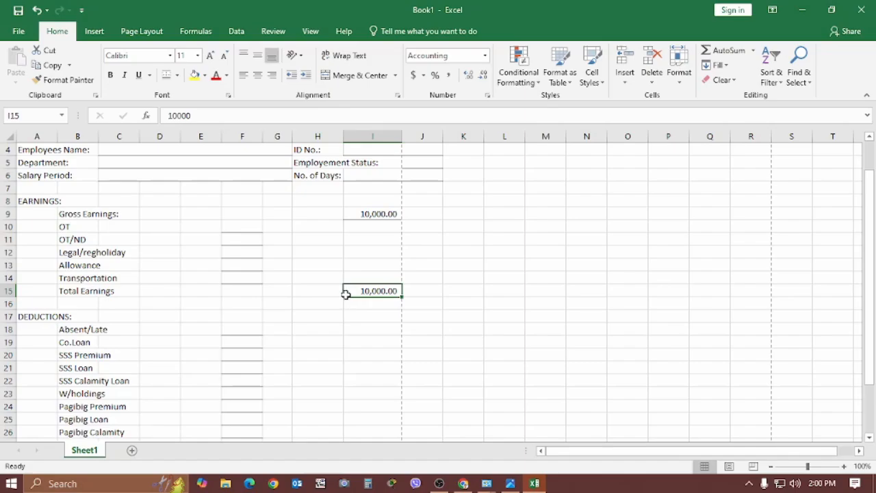
{"action": "key", "text": "Delete"}
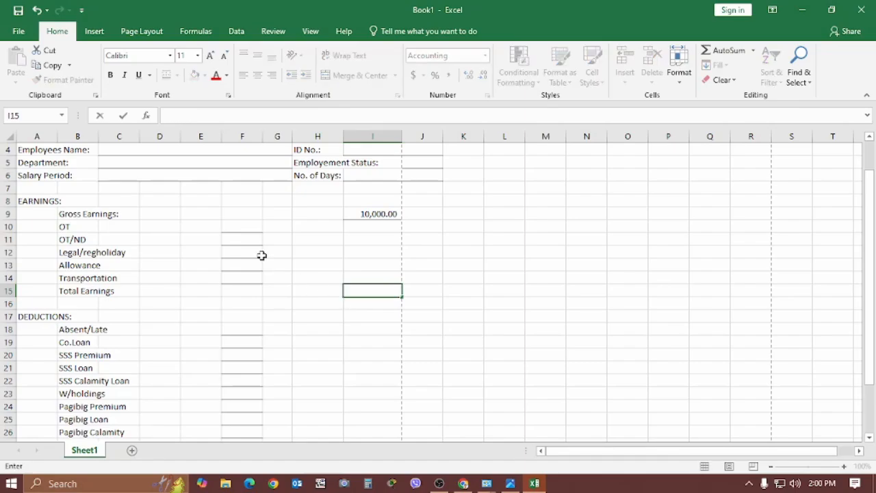
- Enter 500 for OT/ND in F11 and 500 for Legal/regholiday in F12
{"action": "left_click", "coordinate": [240, 239]}
{"action": "type", "text": "500"}
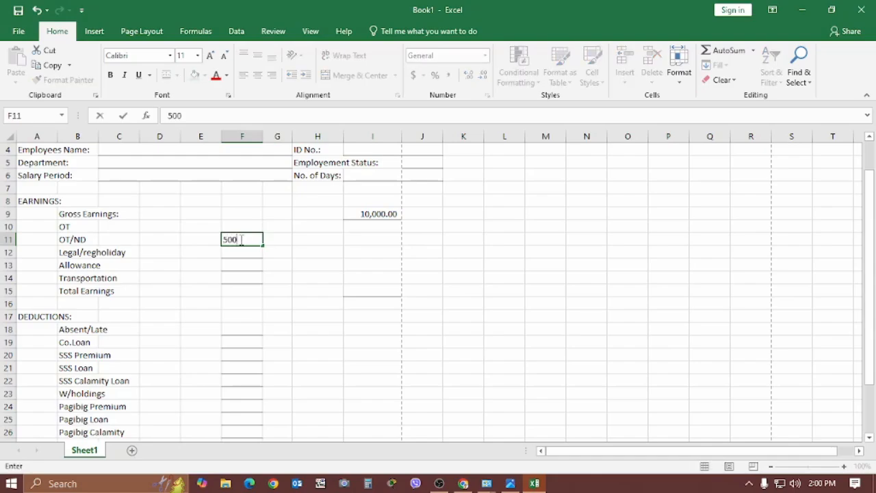
{"action": "key", "text": "Return"}
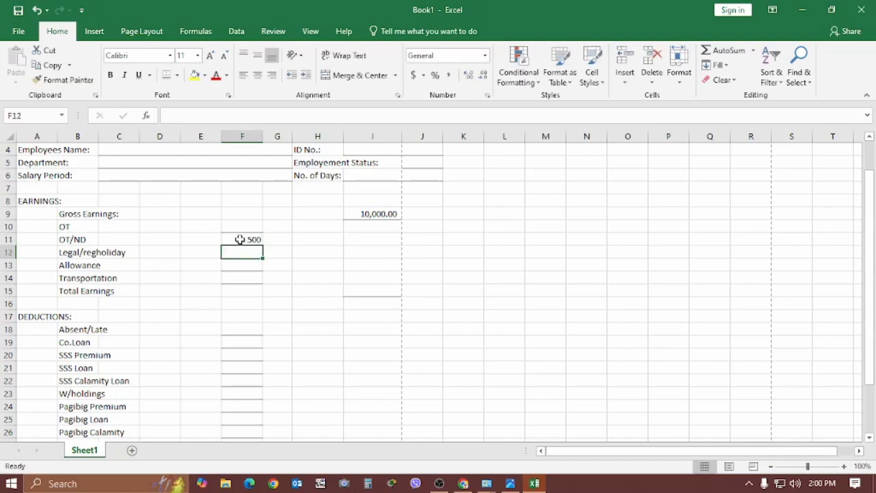
{"action": "type", "text": "5"}
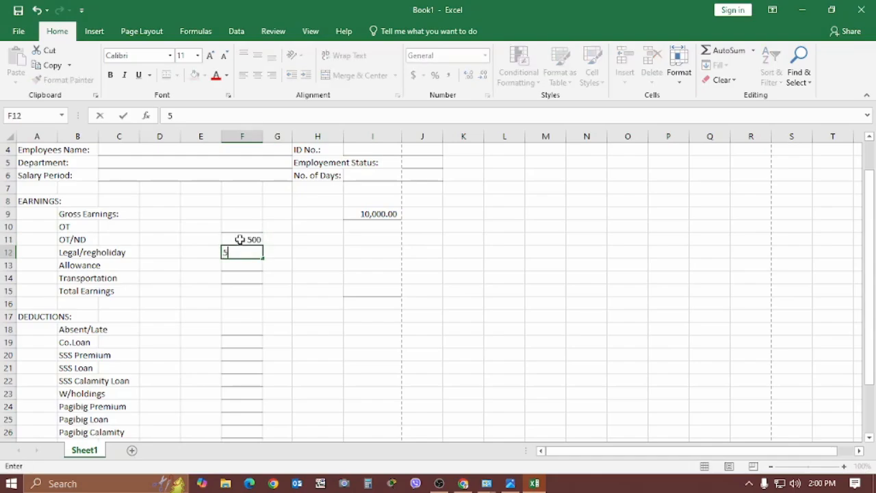
{"action": "type", "text": "00"}
{"action": "key", "text": "Return"}
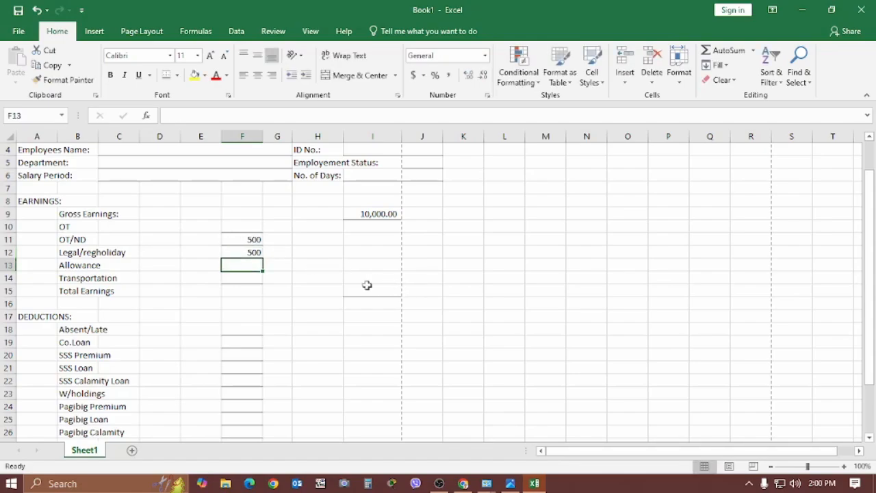
- Enter 500 for Allowance in F13 and 500 for Transportation in F14
{"action": "left_click", "coordinate": [262, 277]}
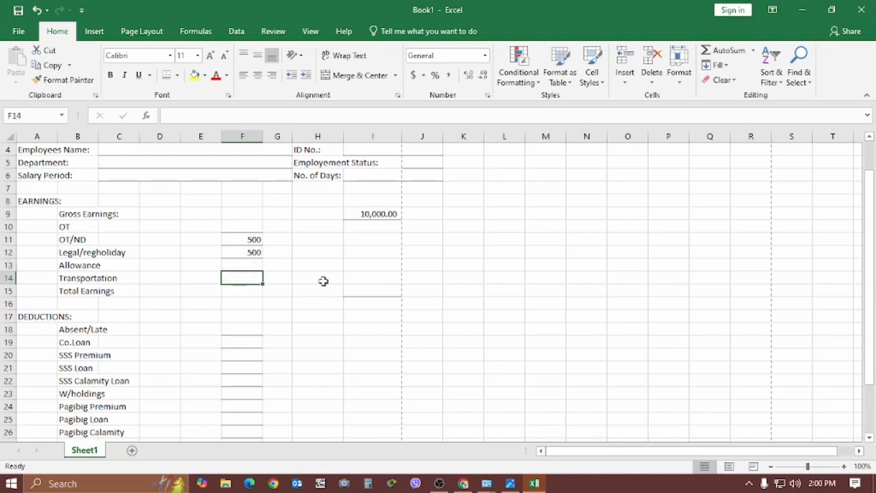
{"action": "left_click", "coordinate": [250, 264]}
{"action": "type", "text": "5"}
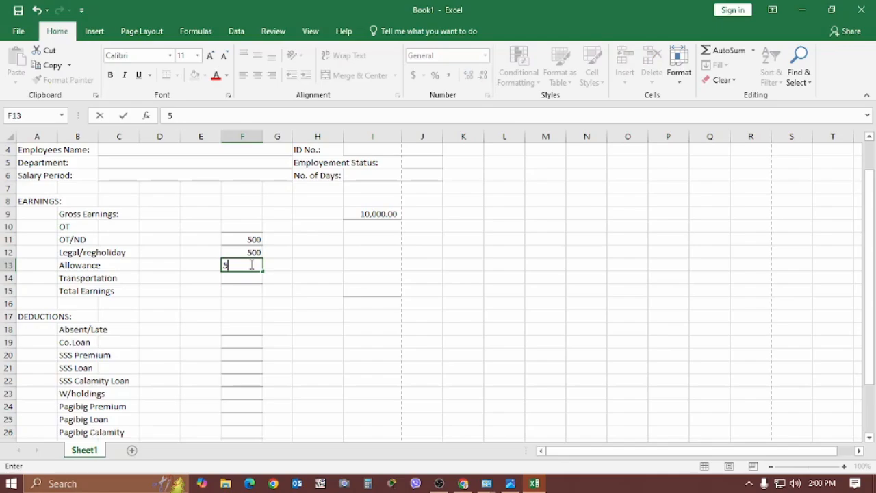
{"action": "type", "text": "00"}
{"action": "key", "text": "Return"}
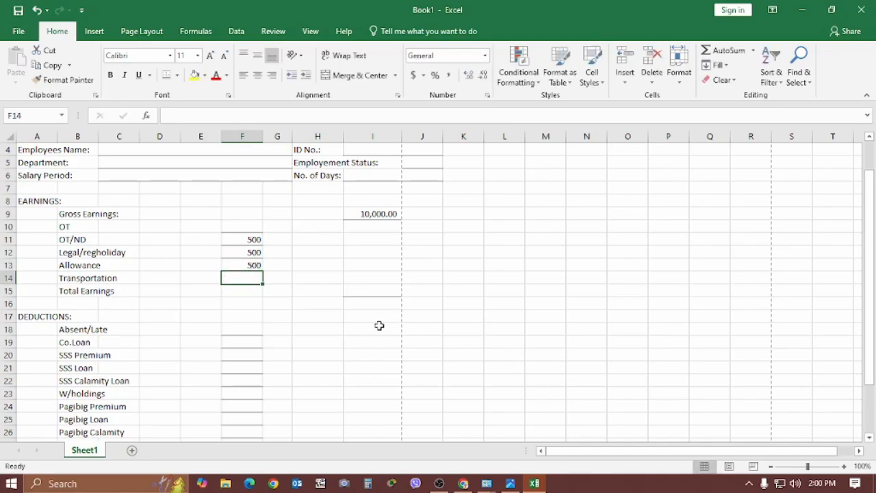
{"action": "type", "text": "500"}
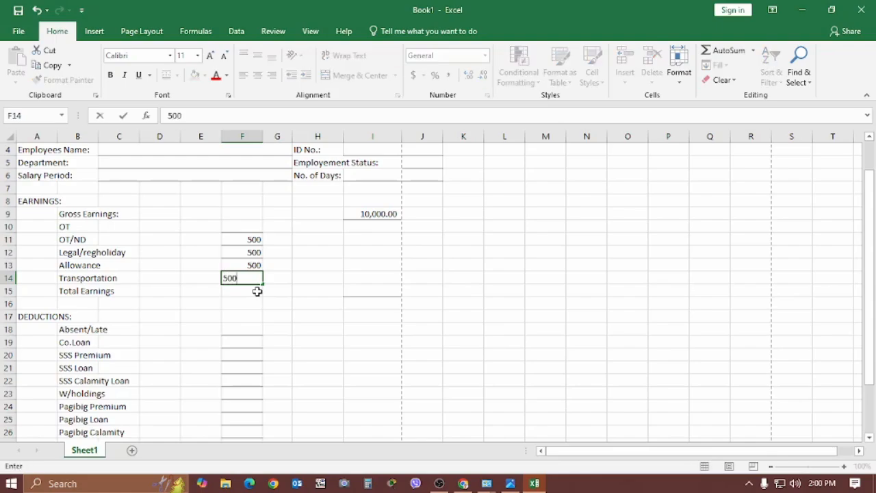
{"action": "key", "text": "Return"}
{"action": "scroll", "coordinate": [260, 289], "scroll_direction": "up", "scroll_amount": 1}
{"action": "scroll", "coordinate": [306, 337], "scroll_direction": "down", "scroll_amount": 1}
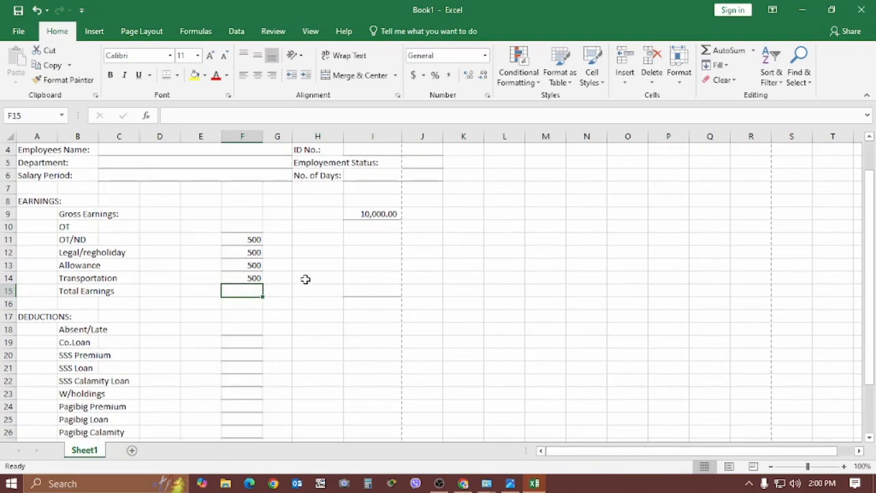
- Enter a trial AutoSum formula in H14 beside the Transportation amount, with I17 as its reference
{"action": "left_click", "coordinate": [305, 283]}
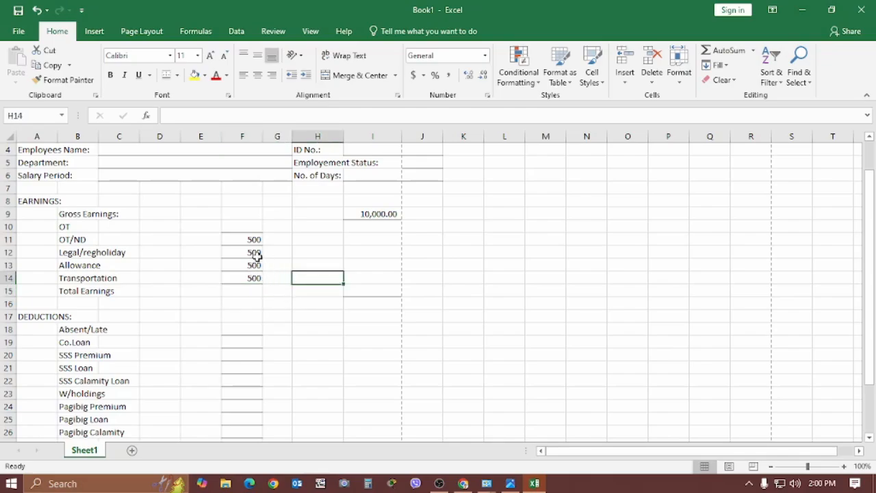
{"action": "left_click_drag", "start_coordinate": [254, 240], "coordinate": [256, 274]}
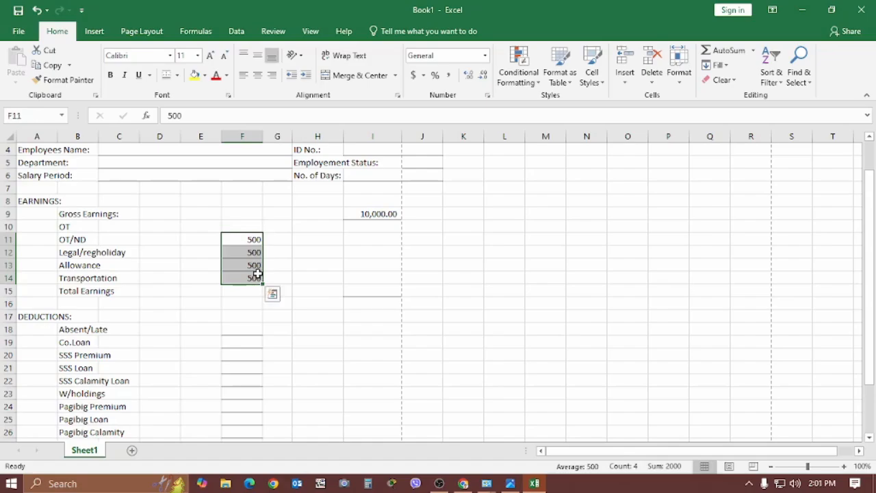
{"action": "left_click", "coordinate": [333, 276]}
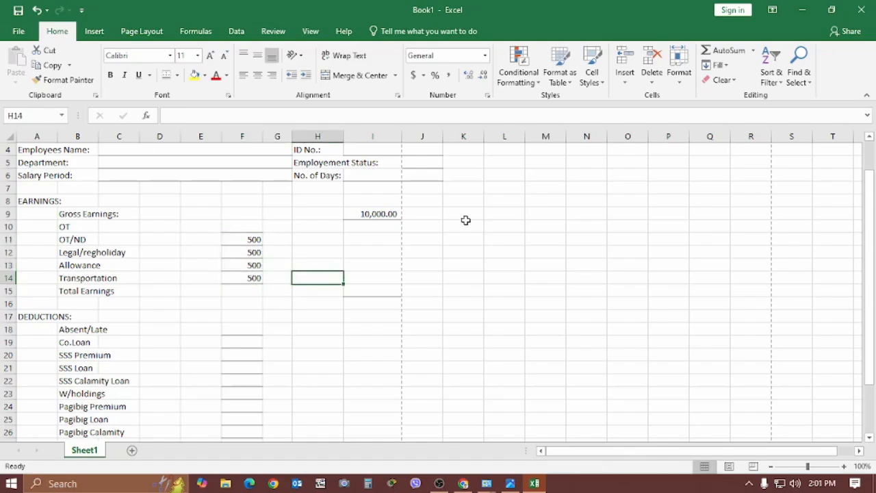
{"action": "left_click", "coordinate": [728, 52]}
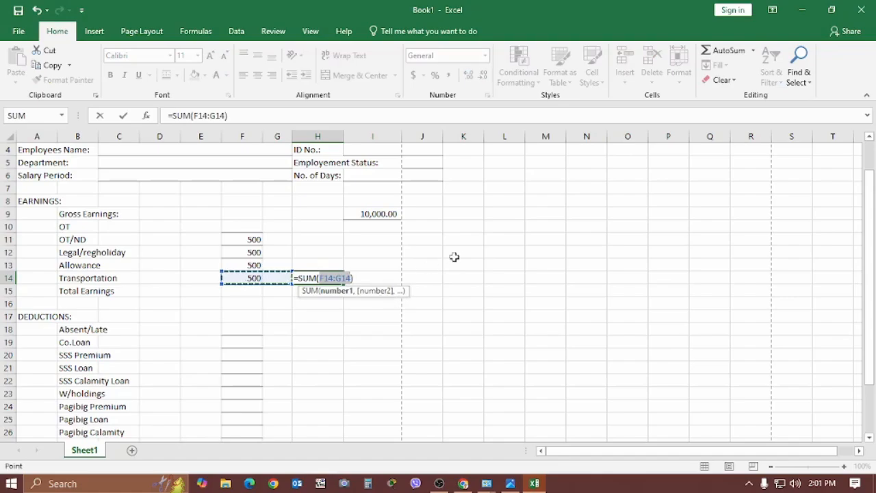
{"action": "left_click", "coordinate": [37, 9]}
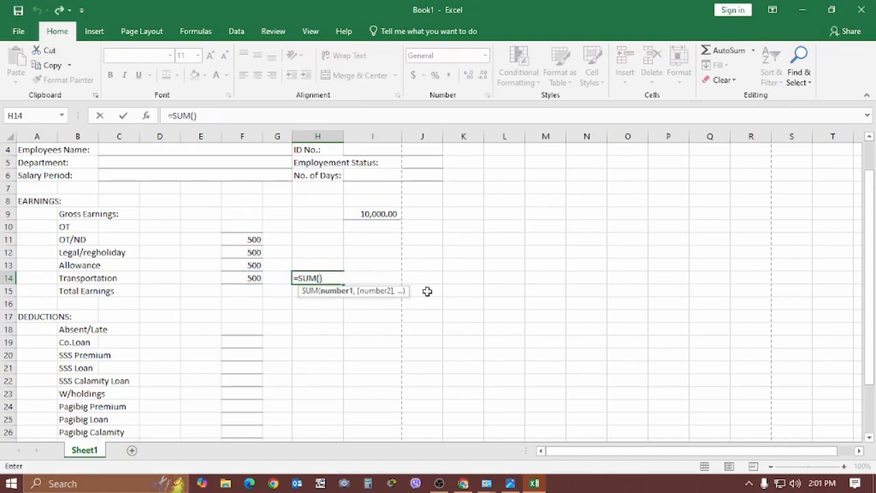
{"action": "left_click", "coordinate": [454, 287]}
{"action": "left_click", "coordinate": [400, 353]}
{"action": "left_click", "coordinate": [367, 316]}
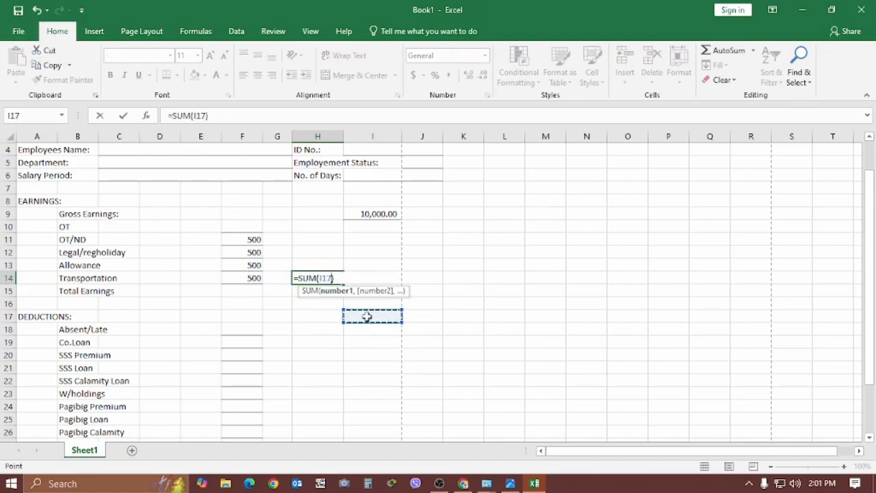
{"action": "key", "text": "Return"}
{"action": "key", "text": "Return"}
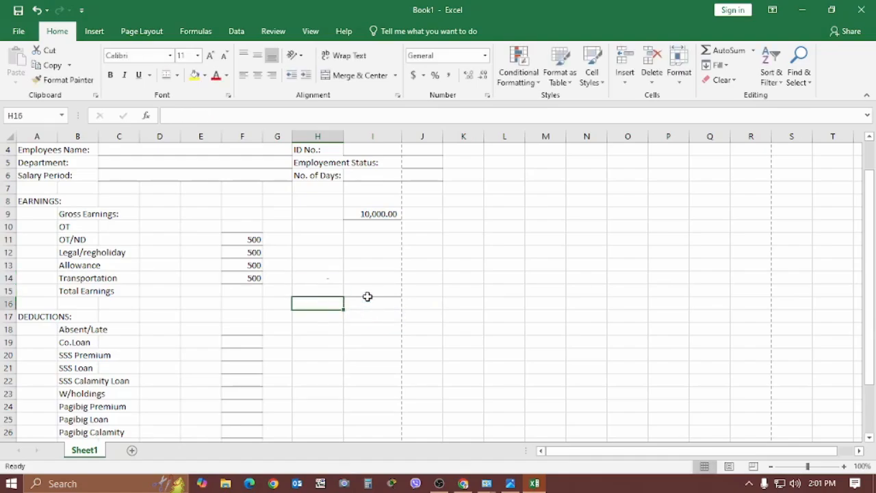
- Total the OT/ND through Transportation amounts in Total Earnings cell I15 with =SUM(F11:F14)
{"action": "left_click", "coordinate": [368, 292]}
{"action": "left_click", "coordinate": [730, 52]}
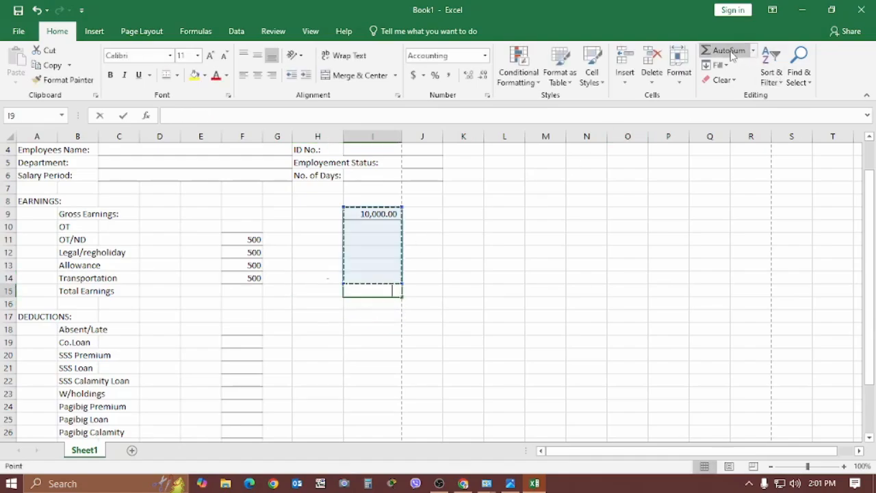
{"action": "left_click", "coordinate": [254, 239]}
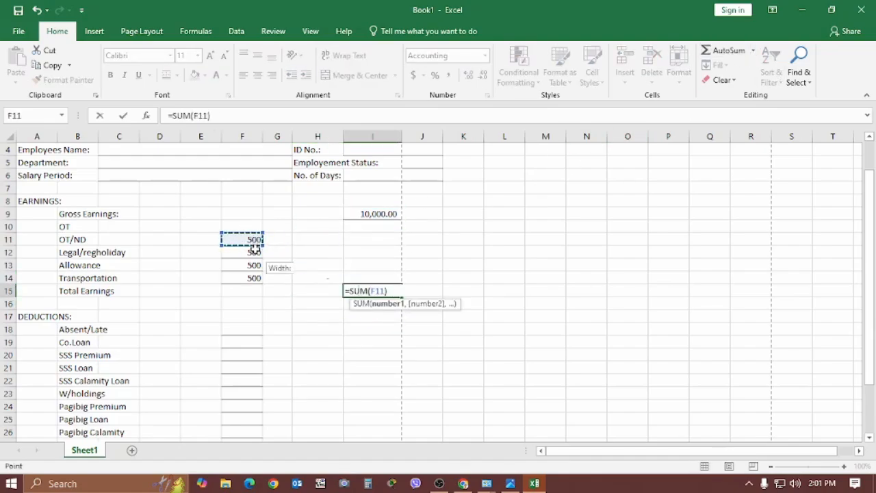
{"action": "left_click_drag", "start_coordinate": [254, 250], "coordinate": [254, 277]}
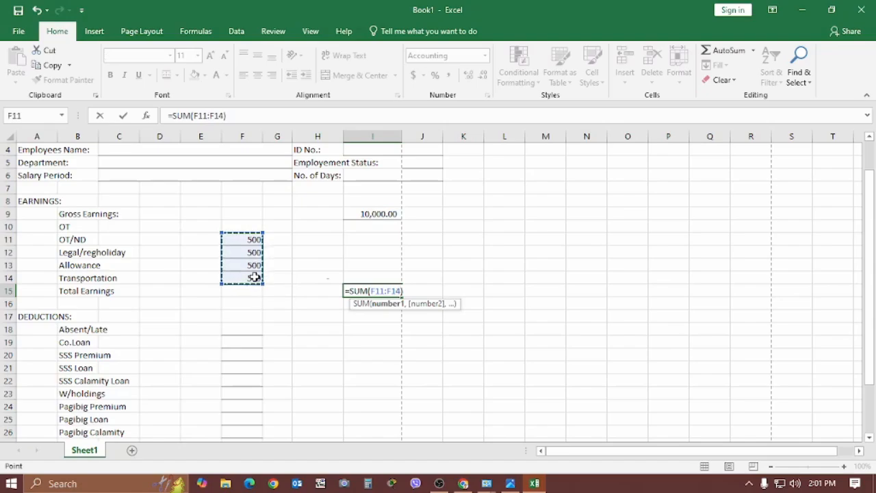
{"action": "key", "text": "Return"}
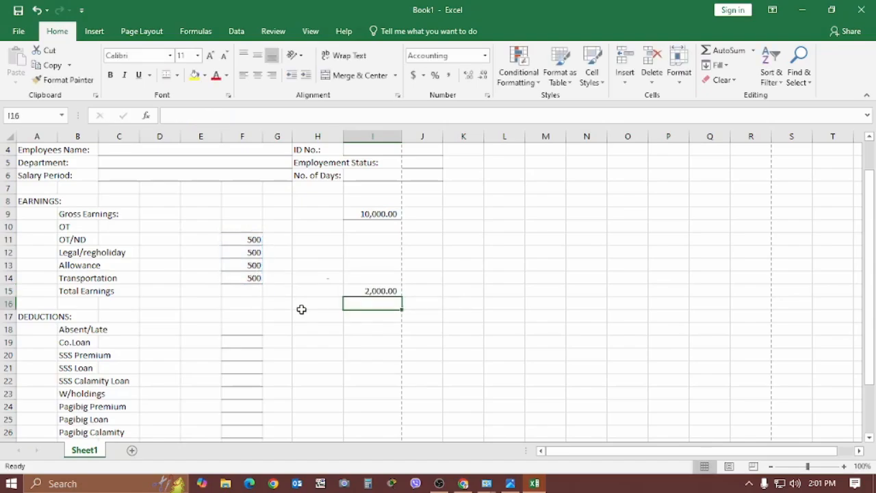
- Try to include the gross earnings in the I15 total by changing its formula to =SUM(F11:F14+I9)
{"action": "left_click", "coordinate": [388, 292]}
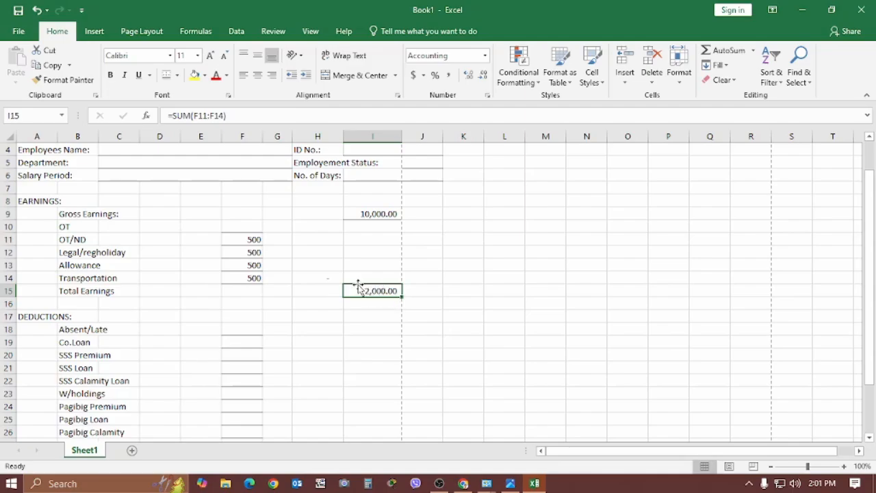
{"action": "left_click", "coordinate": [371, 214]}
{"action": "left_click", "coordinate": [224, 118]}
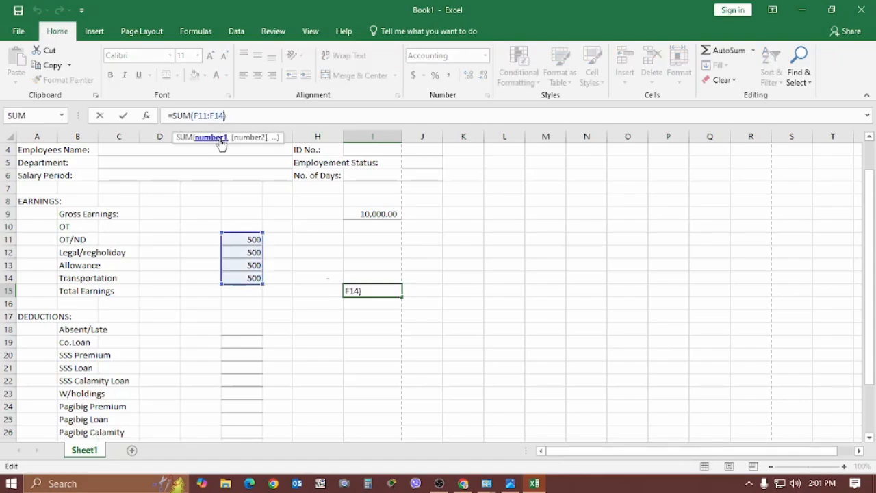
{"action": "type", "text": "+I"}
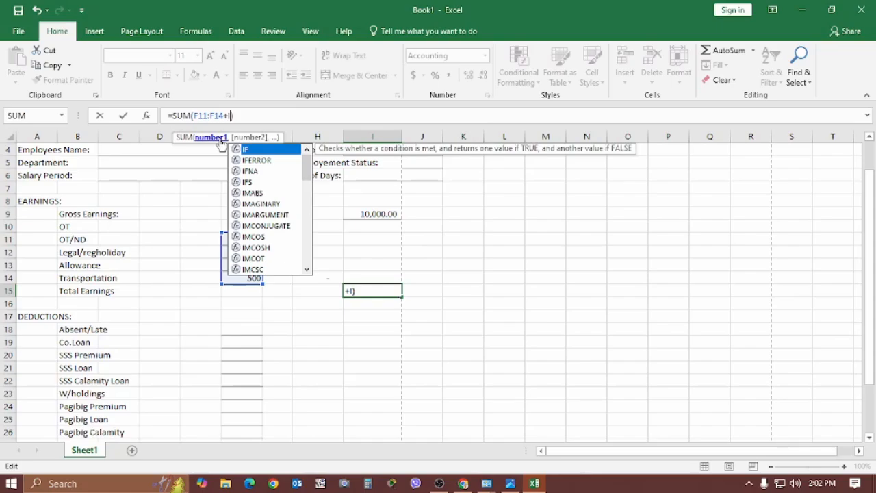
{"action": "type", "text": "9"}
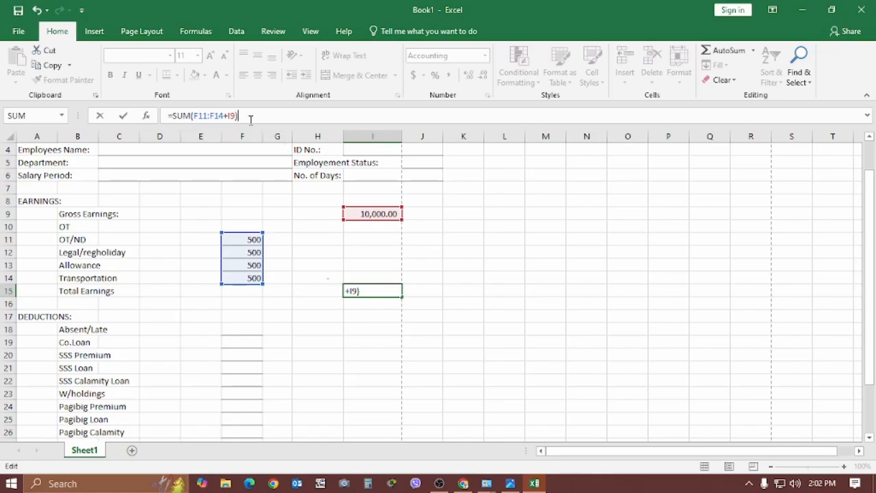
{"action": "key", "text": "Return"}
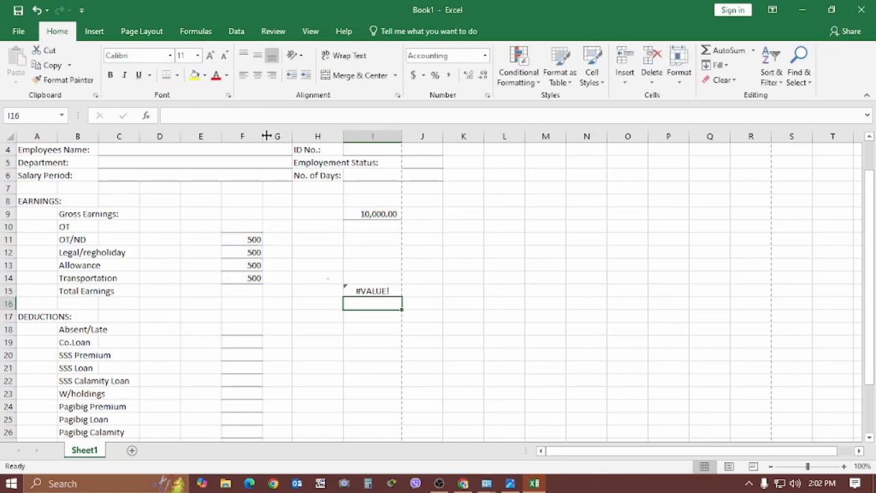
- Try a wider column I, and undo both the widening and the last formula change in I15
{"action": "left_click", "coordinate": [390, 294]}
{"action": "left_click_drag", "start_coordinate": [401, 135], "coordinate": [409, 136]}
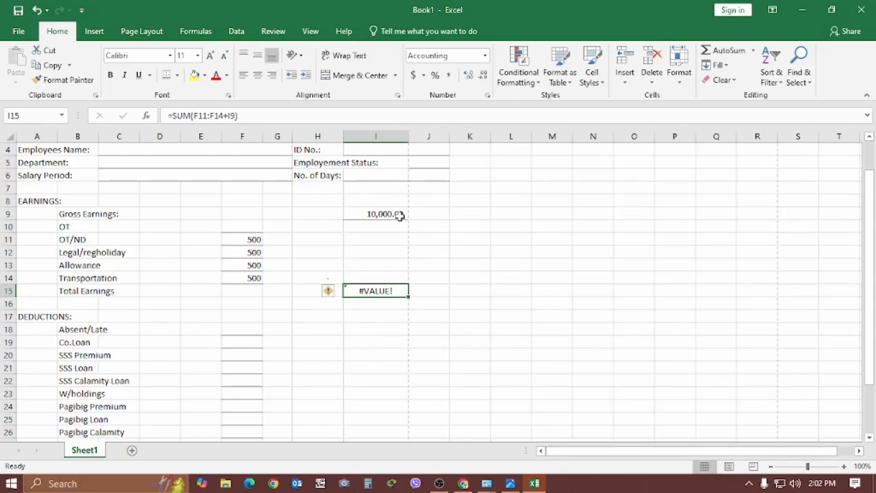
{"action": "left_click_drag", "start_coordinate": [408, 136], "coordinate": [419, 138]}
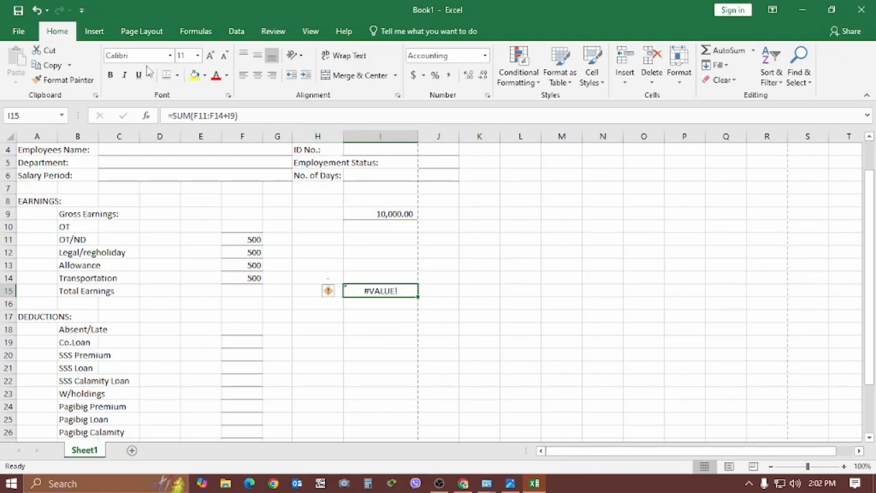
{"action": "left_click", "coordinate": [37, 11]}
{"action": "left_click", "coordinate": [38, 11]}
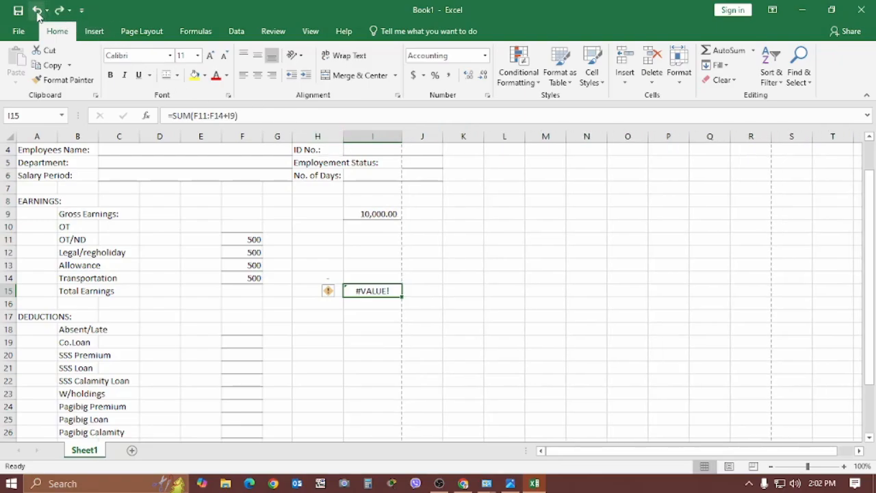
{"action": "left_click", "coordinate": [37, 11]}
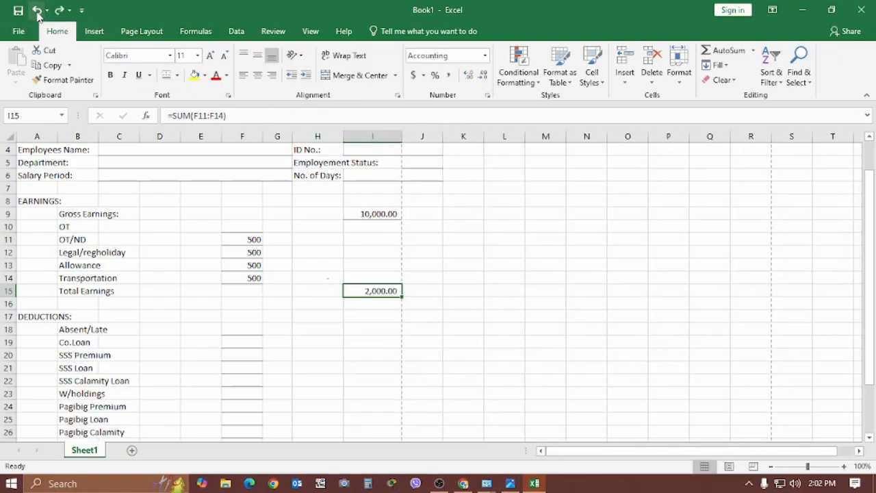
- Add the gross earnings to the Total Earnings formula in I15, making it =SUM(F11:F14)+I9
{"action": "left_click", "coordinate": [246, 115]}
{"action": "type", "text": "+"}
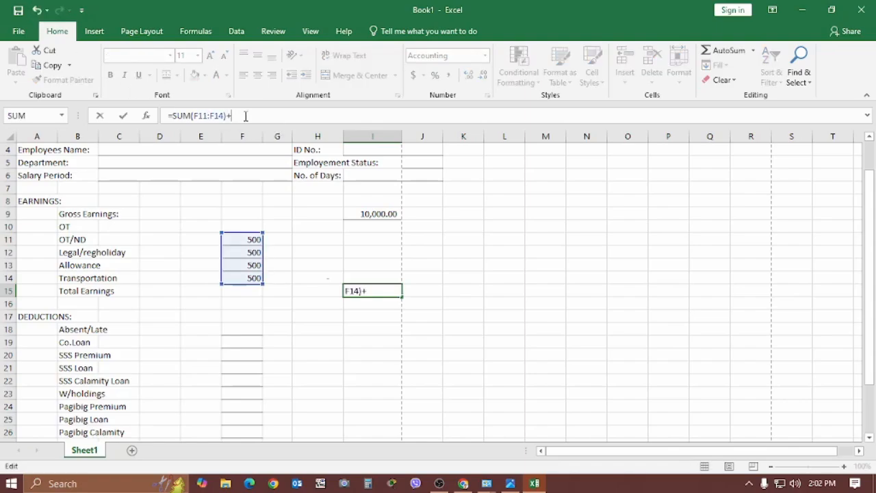
{"action": "type", "text": "I"}
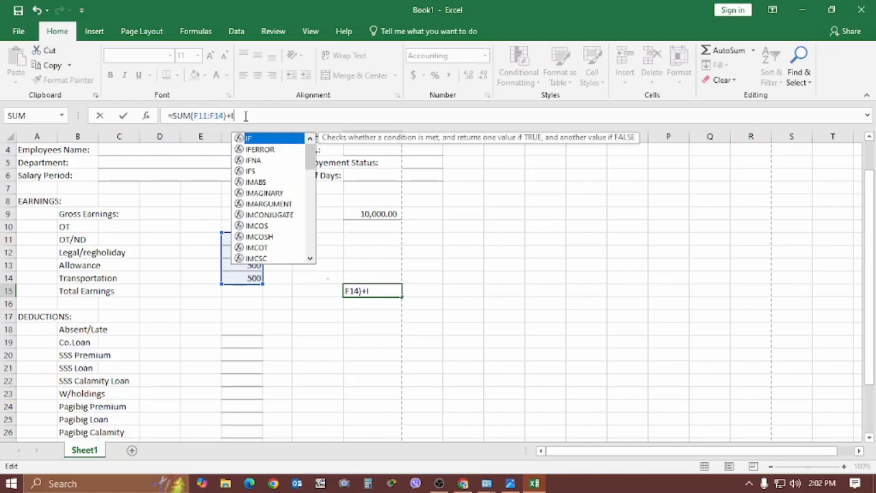
{"action": "type", "text": "9"}
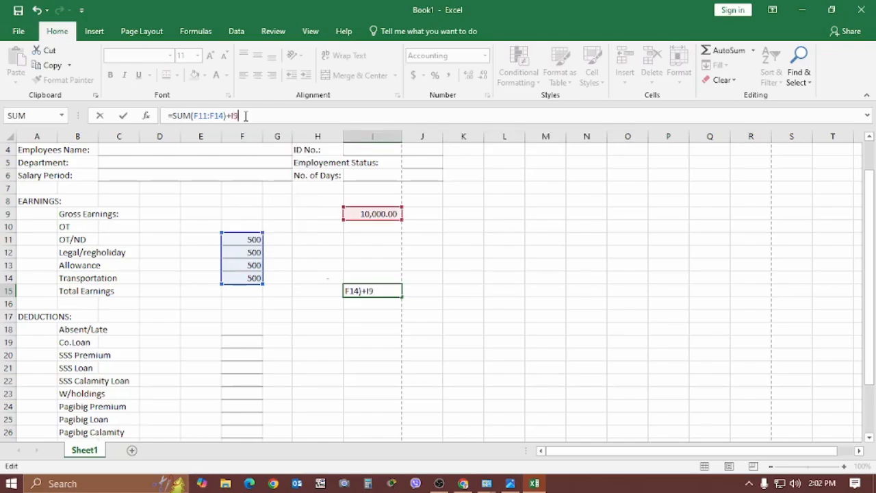
{"action": "key", "text": "Return"}
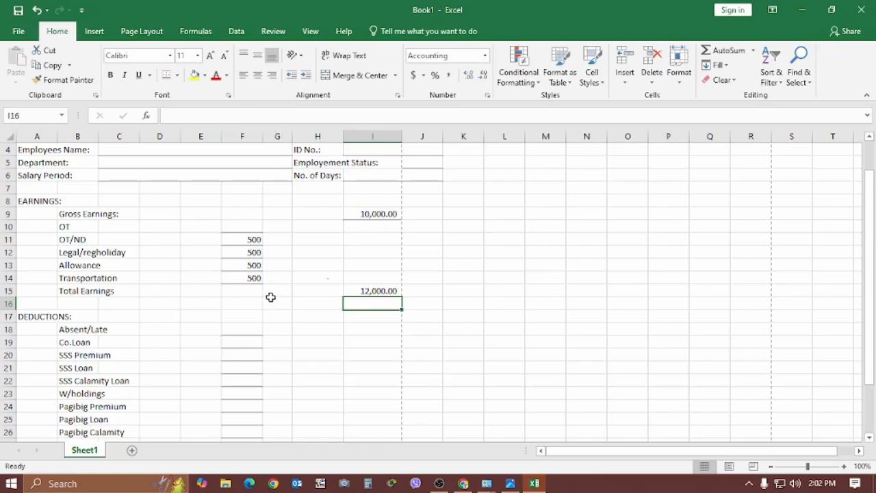
{"action": "left_click", "coordinate": [370, 291]}
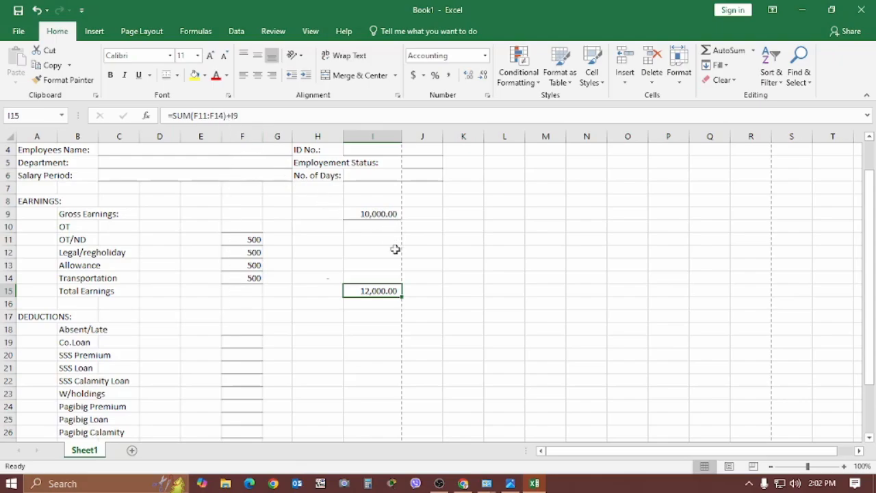
{"action": "left_click", "coordinate": [377, 328]}
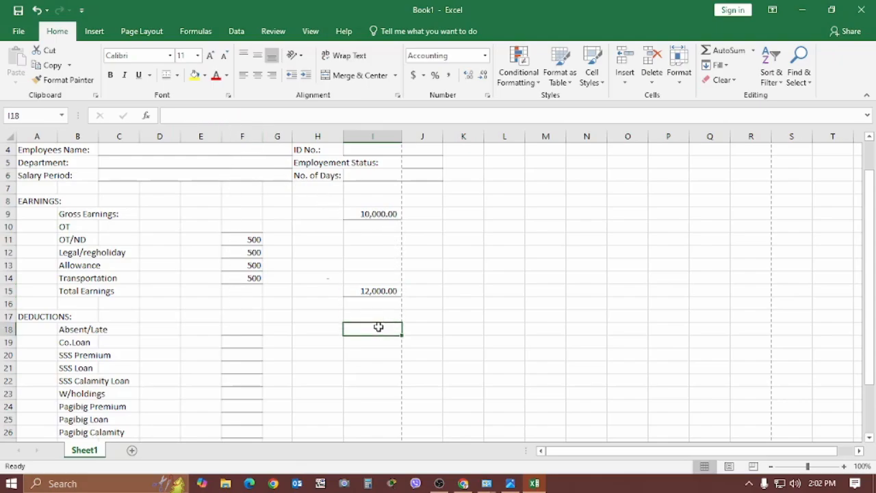
{"action": "left_click", "coordinate": [391, 292]}
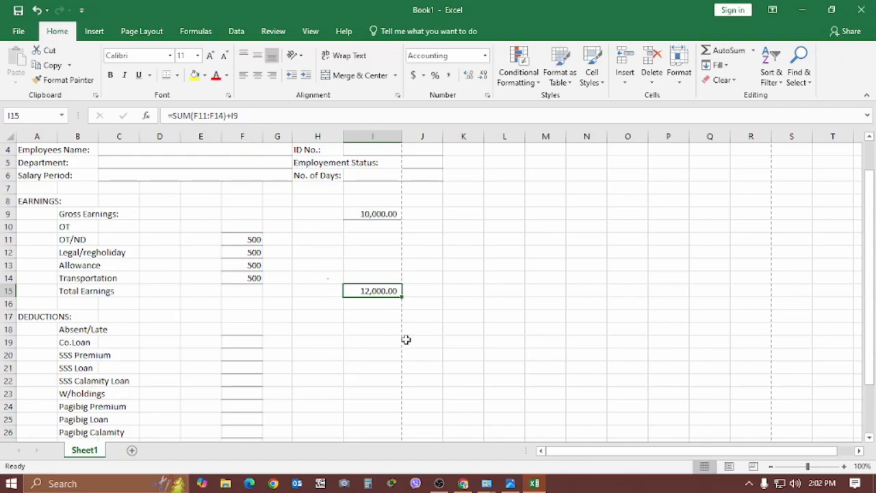
- Enter 71.50. for Absent/Late in F18 and 235 for Co.Loan in F19
{"action": "scroll", "coordinate": [403, 336], "scroll_direction": "down", "scroll_amount": 1}
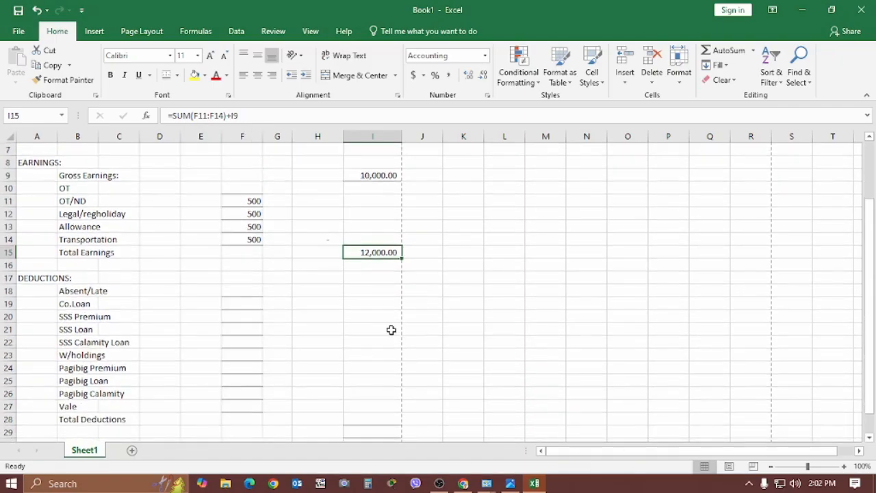
{"action": "left_click", "coordinate": [245, 294]}
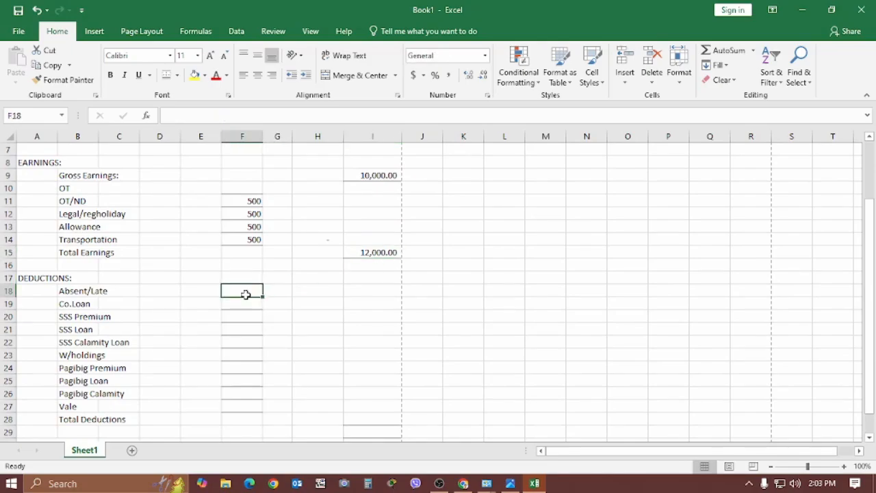
{"action": "type", "text": "71.50."}
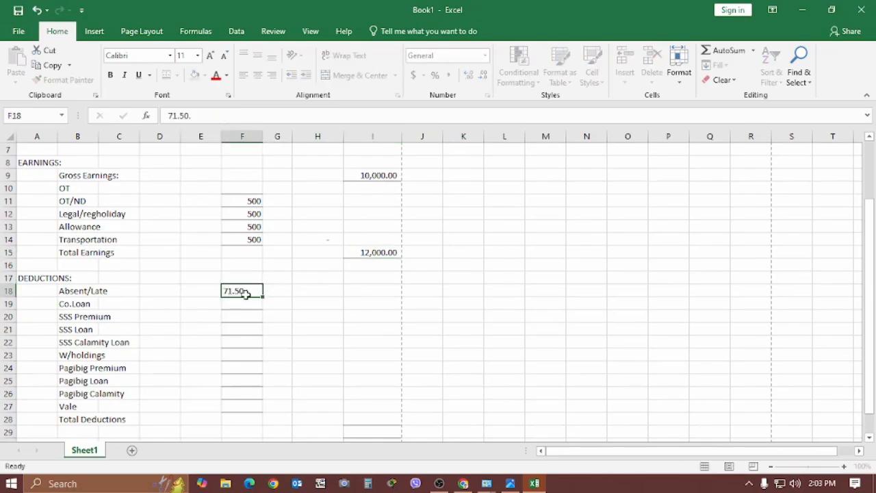
{"action": "key", "text": "Return"}
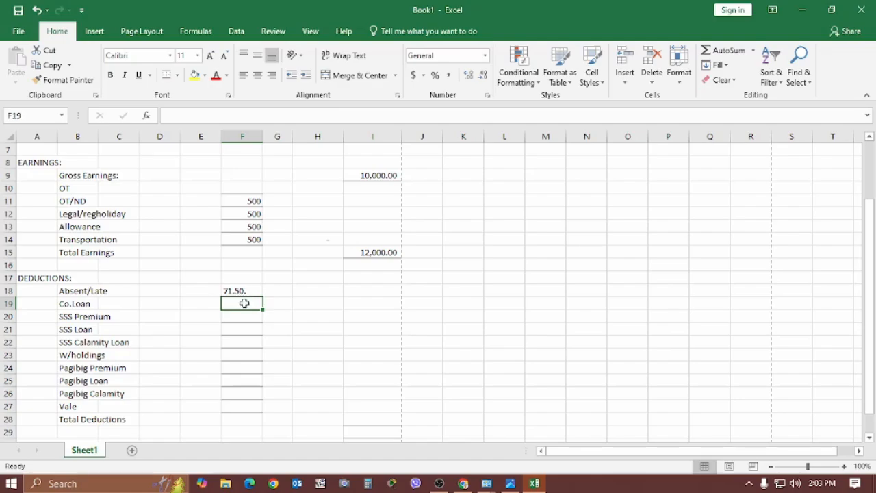
{"action": "type", "text": "235"}
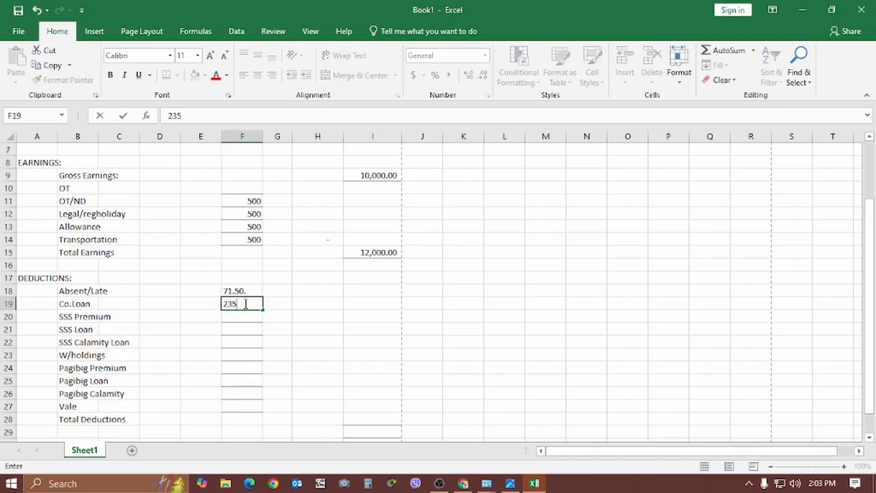
{"action": "key", "text": "Return"}
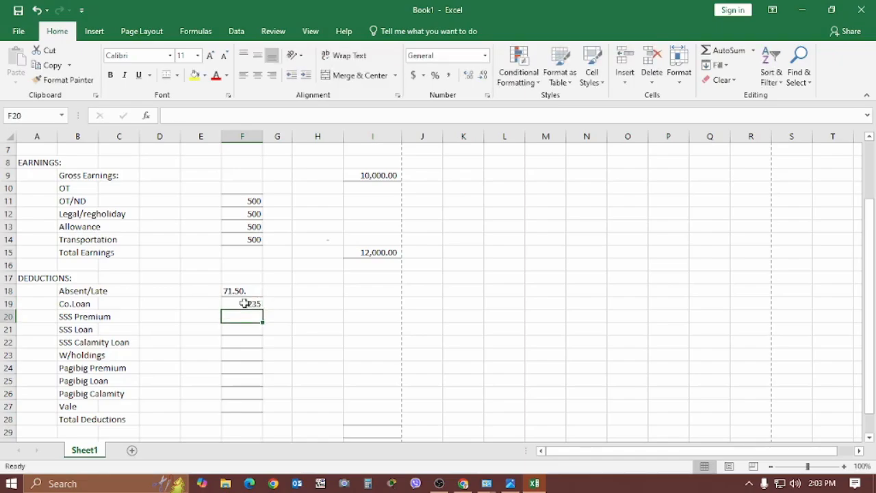
- Apply the comma number style to the deduction amount cells F18:F27, from Absent/Late to Vale
{"action": "left_click_drag", "start_coordinate": [252, 290], "coordinate": [248, 407]}
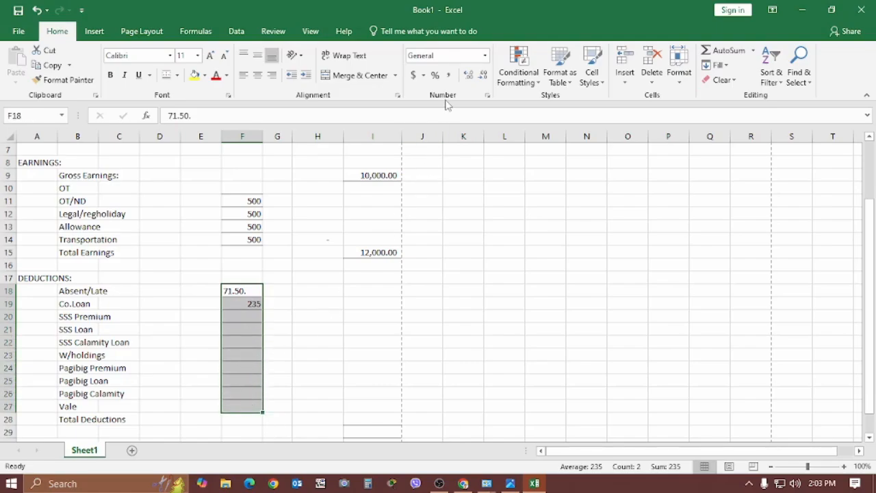
{"action": "left_click", "coordinate": [450, 75]}
{"action": "left_click", "coordinate": [305, 300]}
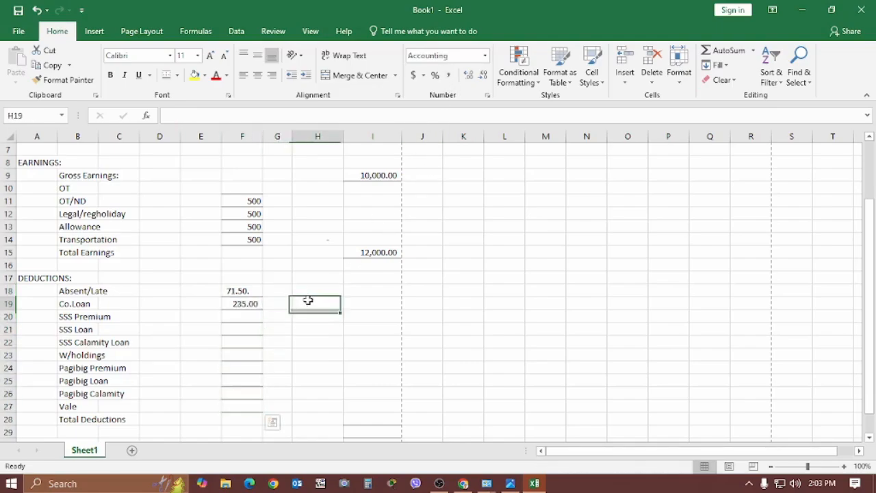
- Copy the cell formatting of the Co.Loan amount in F19 onto the Absent/Late amount in F18
{"action": "left_click", "coordinate": [254, 290]}
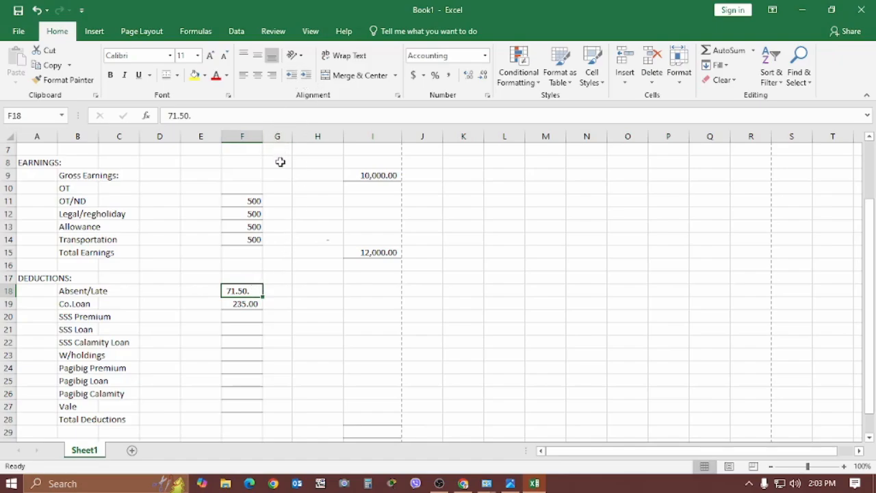
{"action": "left_click", "coordinate": [252, 306]}
{"action": "left_click", "coordinate": [311, 315]}
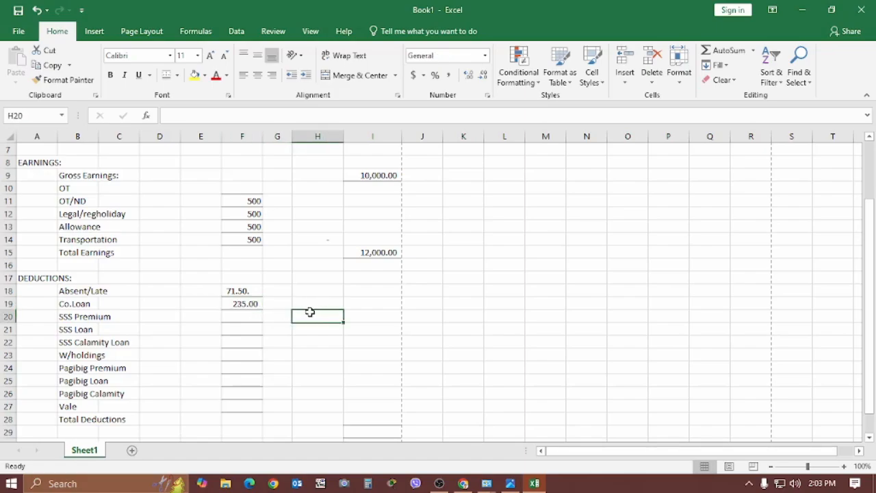
{"action": "left_click", "coordinate": [250, 308]}
{"action": "left_click", "coordinate": [72, 80]}
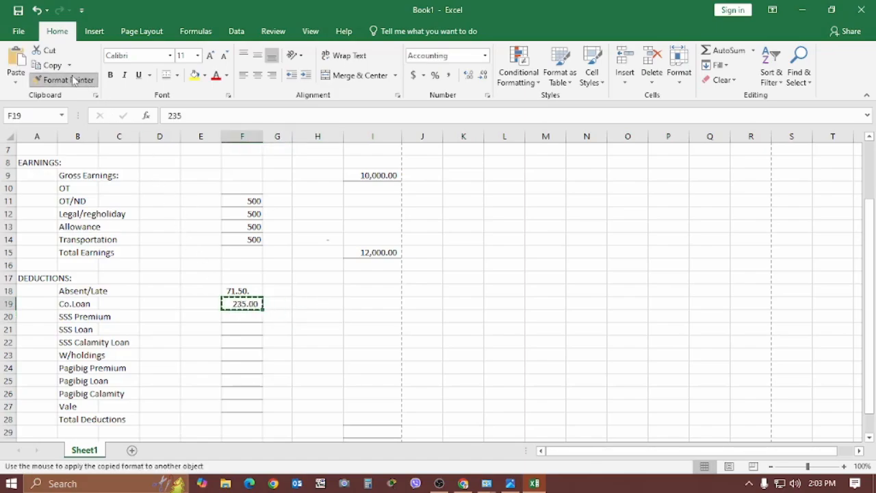
{"action": "left_click", "coordinate": [240, 291]}
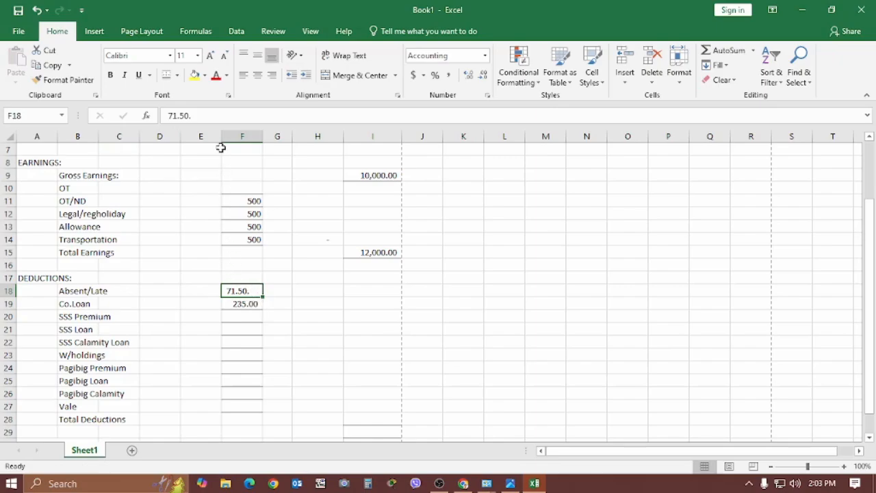
- Correct the Absent/Late amount in F18 to 71.50 by removing the trailing period
{"action": "left_click", "coordinate": [210, 112]}
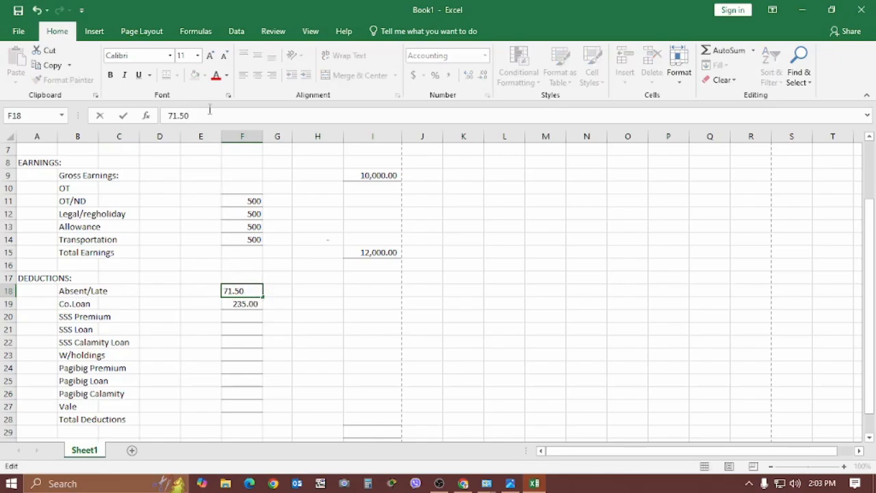
{"action": "key", "text": "Return"}
{"action": "left_click", "coordinate": [248, 331]}
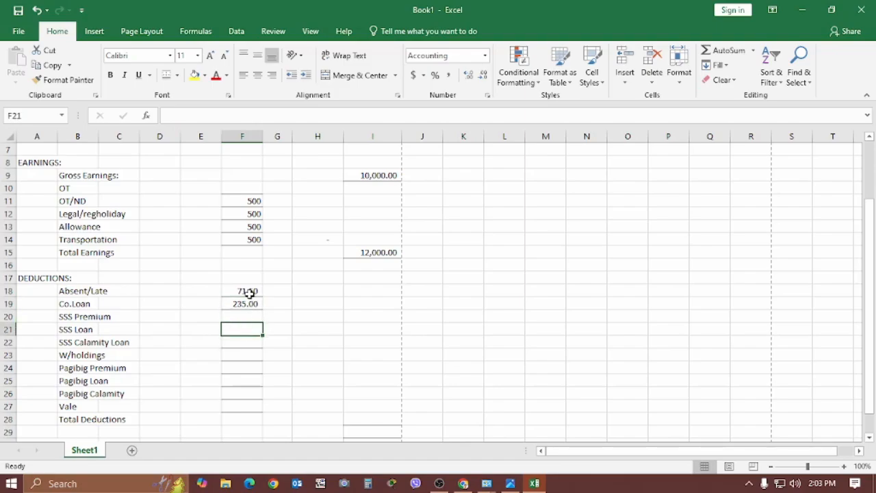
{"action": "left_click", "coordinate": [287, 342]}
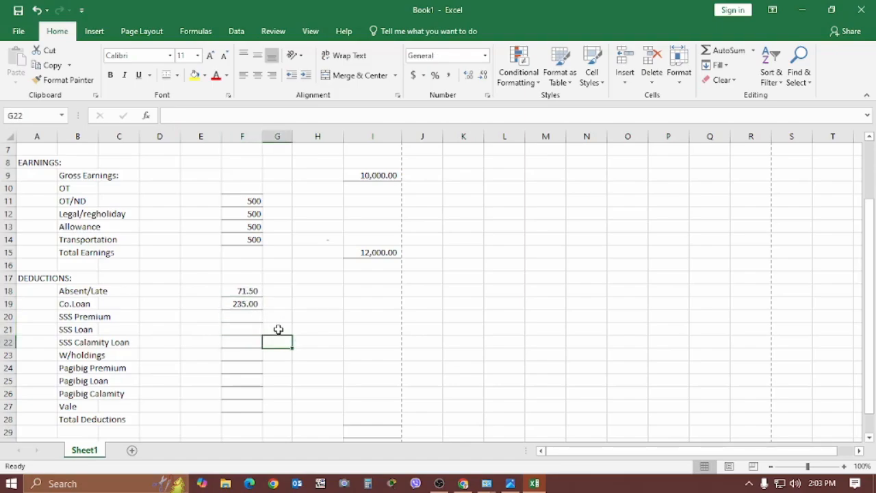
- Enter 60 for SSS Loan in F21 and 200 for Pagibig Premium in F24
{"action": "left_click", "coordinate": [242, 328]}
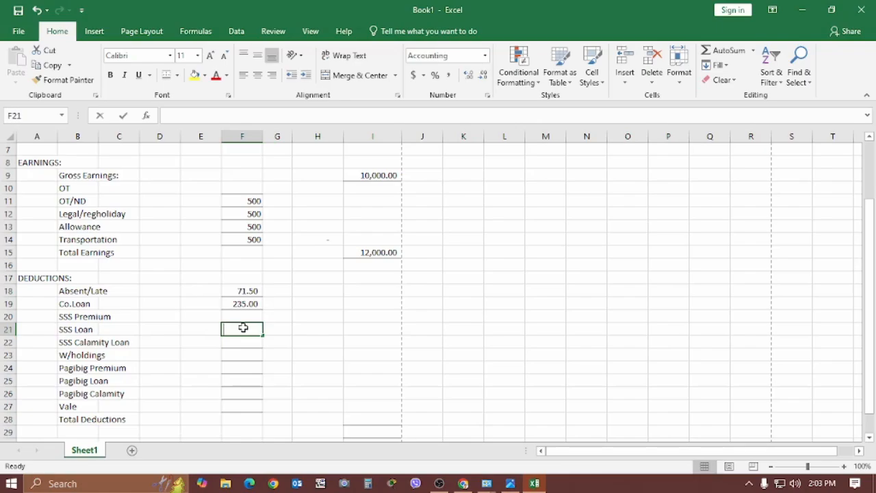
{"action": "type", "text": "60"}
{"action": "key", "text": "Return"}
{"action": "scroll", "coordinate": [364, 328], "scroll_direction": "down", "scroll_amount": 1}
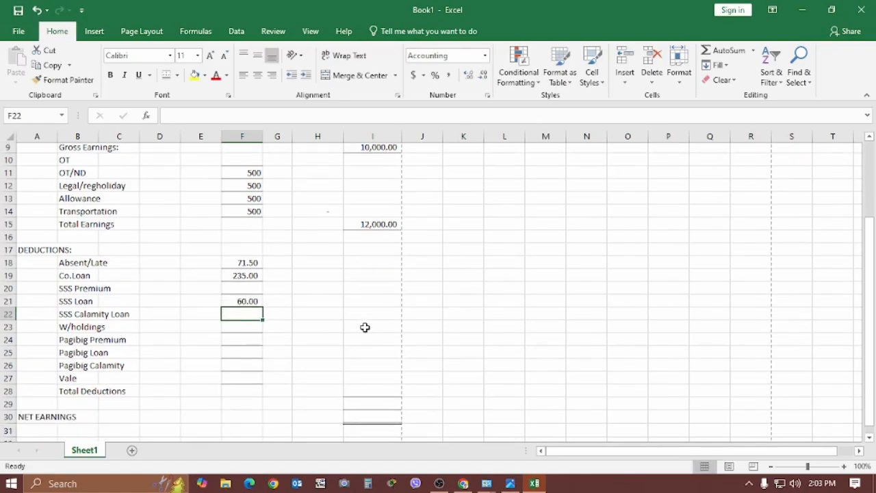
{"action": "scroll", "coordinate": [365, 327], "scroll_direction": "down", "scroll_amount": 2}
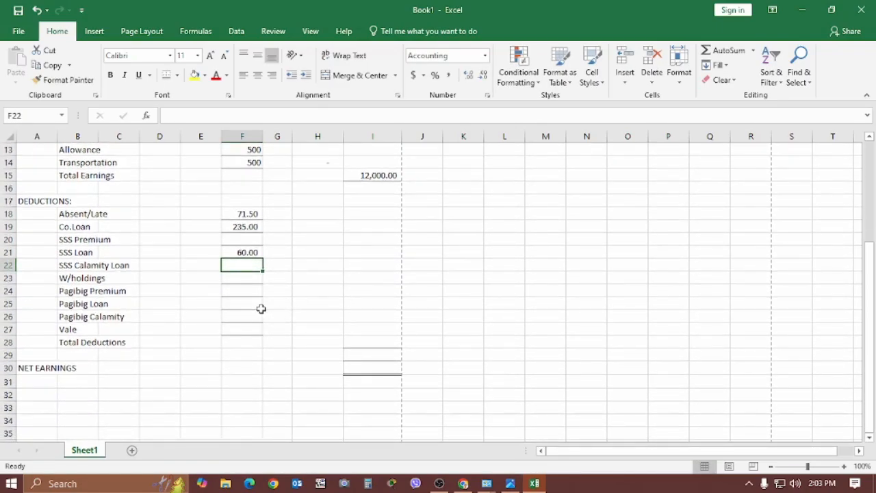
{"action": "left_click", "coordinate": [252, 331]}
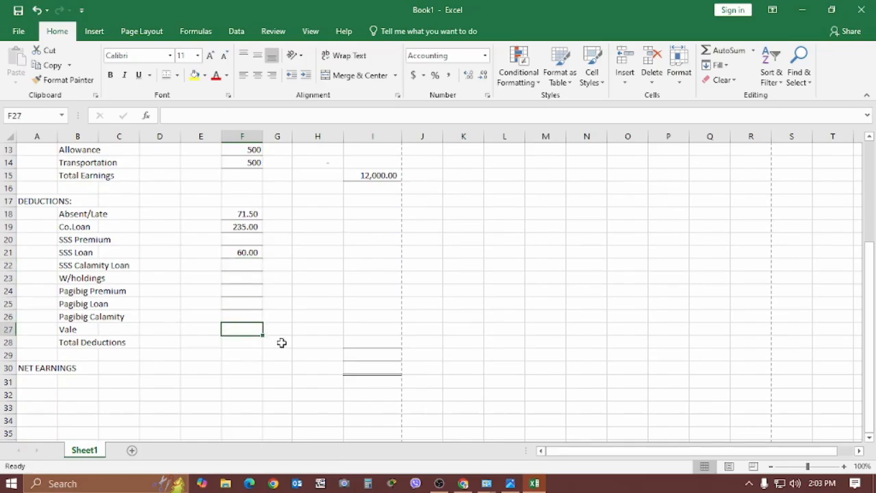
{"action": "left_click", "coordinate": [239, 344]}
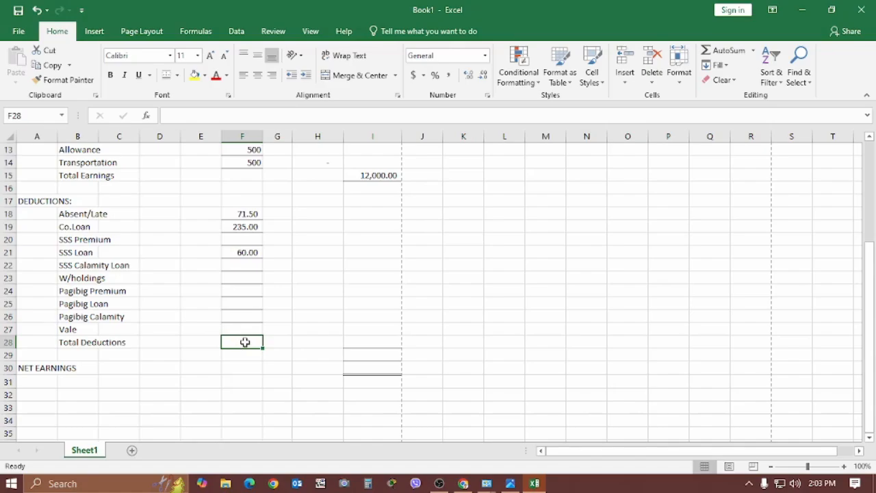
{"action": "left_click", "coordinate": [239, 297]}
{"action": "type", "text": "200"}
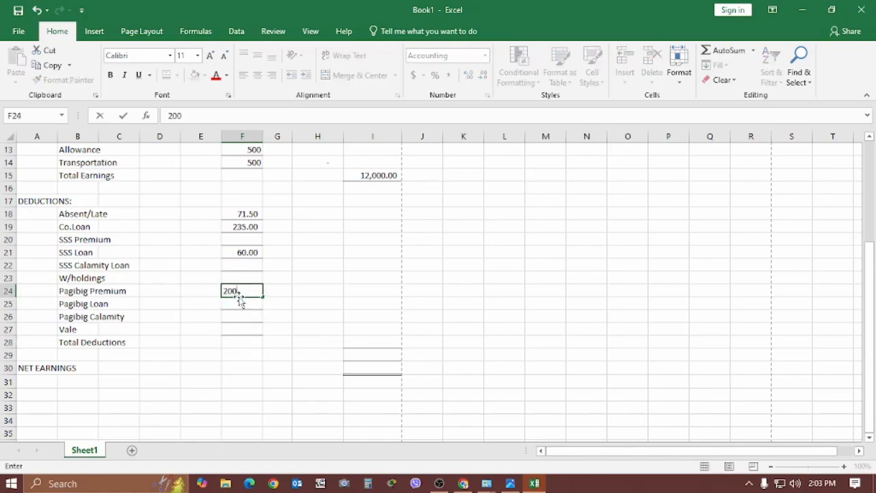
{"action": "key", "text": "Return"}
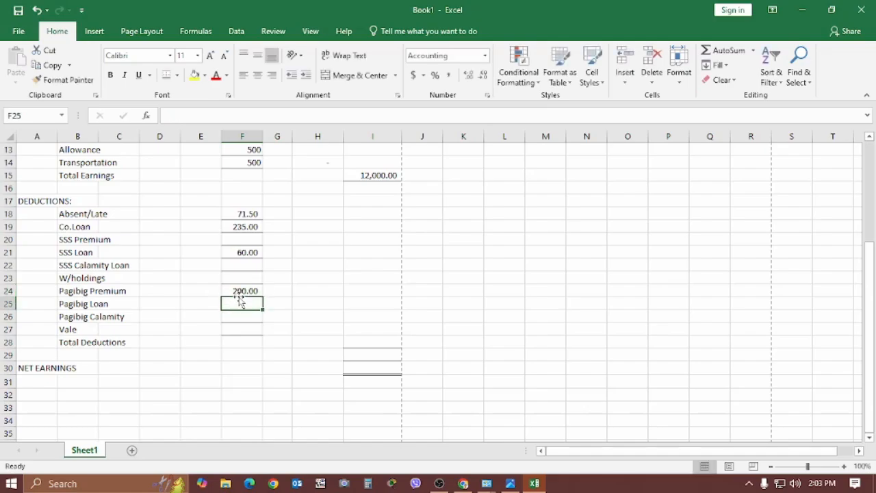
- Calculate Total Deductions in I28 with the formula =SUM(F18:F27), covering Absent/Late through Vale
{"action": "left_click", "coordinate": [375, 340]}
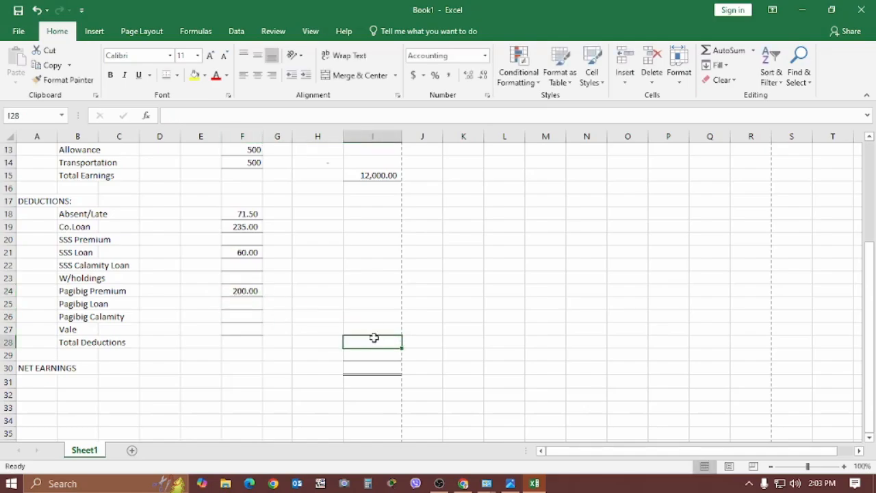
{"action": "left_click", "coordinate": [727, 52]}
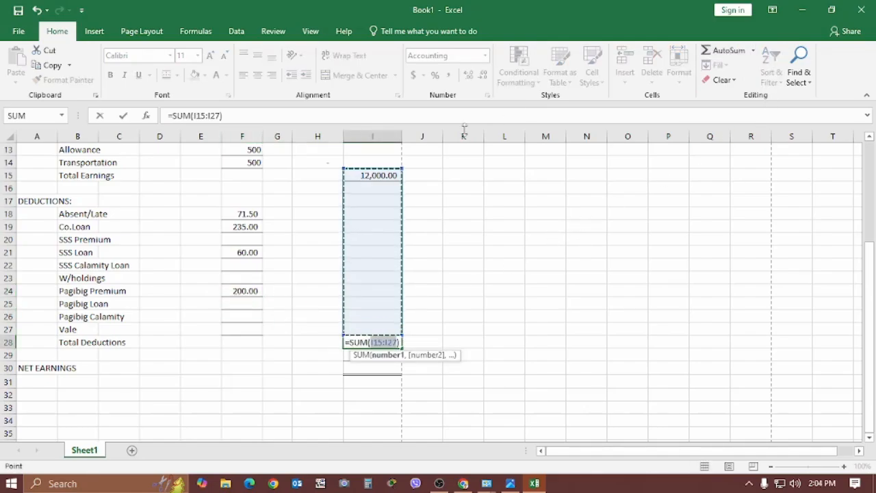
{"action": "left_click_drag", "start_coordinate": [242, 213], "coordinate": [249, 324]}
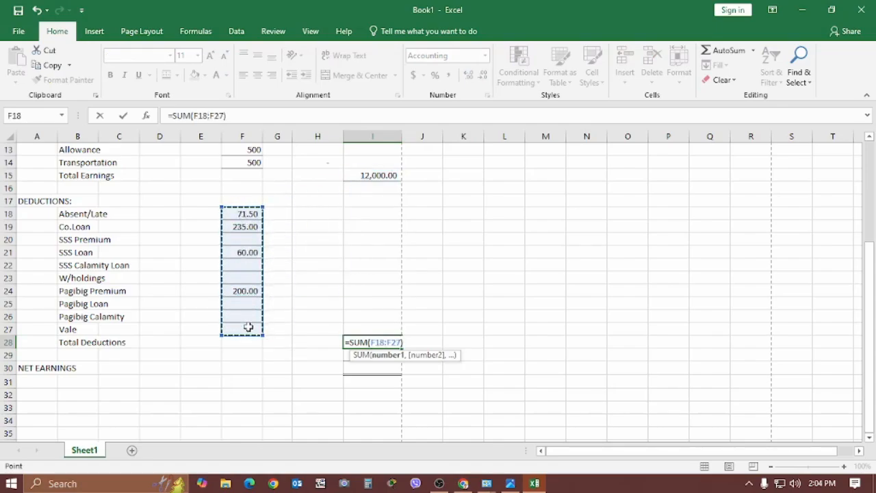
{"action": "key", "text": "Return"}
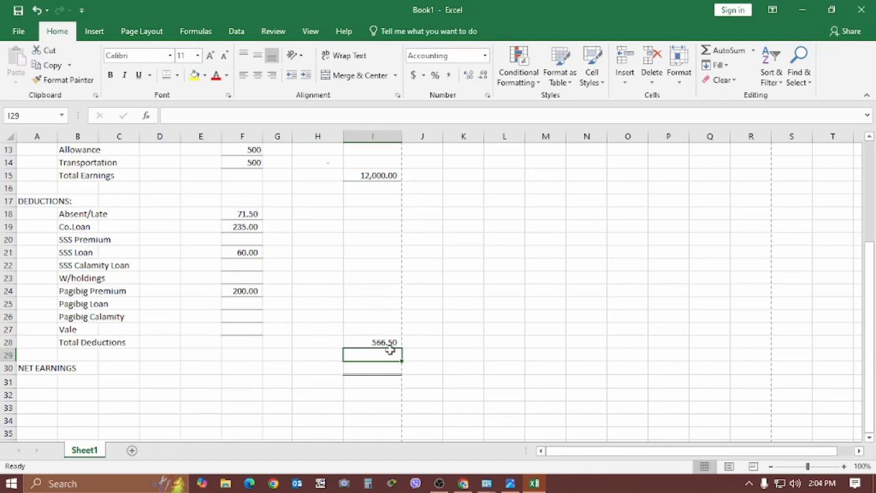
- Review the earnings and deductions sections, the Net Earnings row and the Total Earnings formula in I15
{"action": "left_click", "coordinate": [42, 376]}
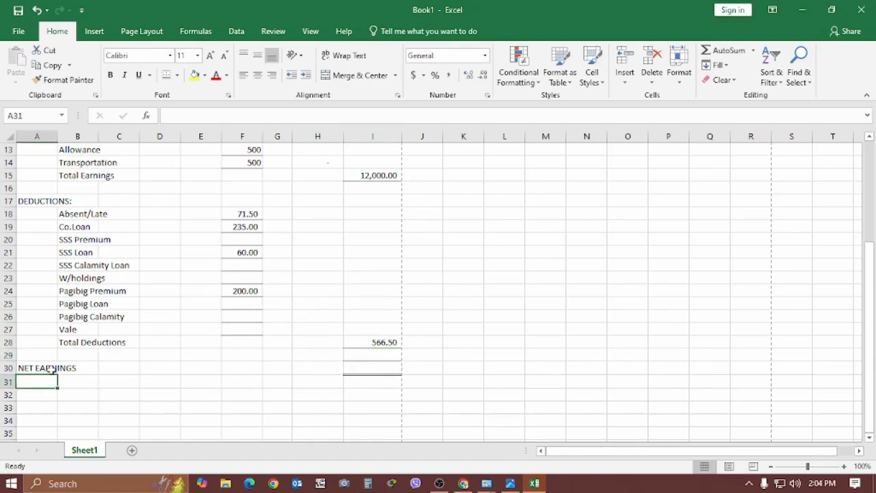
{"action": "left_click", "coordinate": [49, 368]}
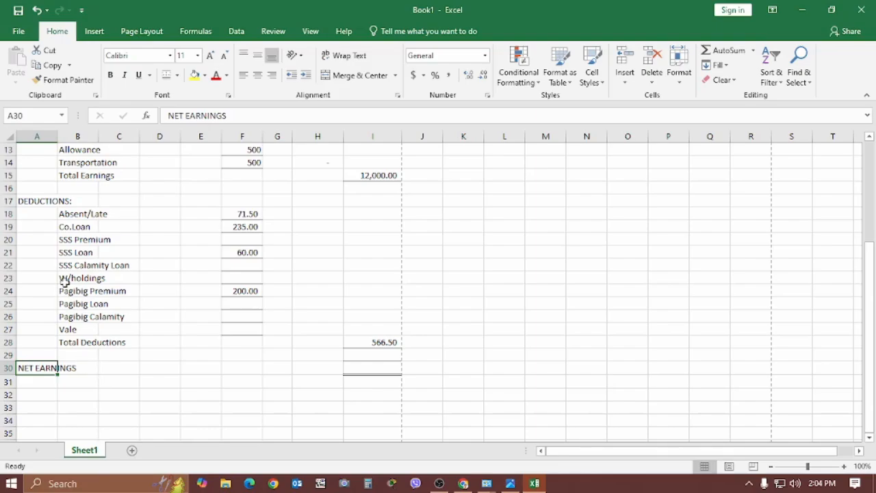
{"action": "scroll", "coordinate": [61, 291], "scroll_direction": "up", "scroll_amount": 2}
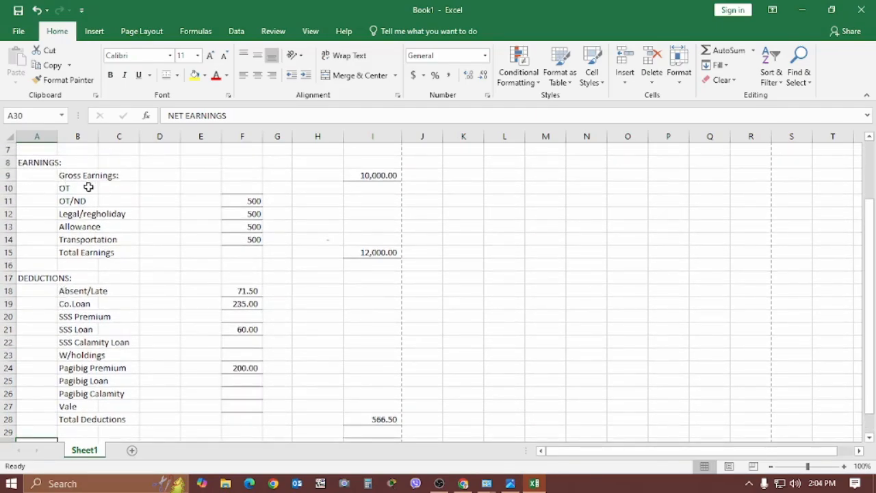
{"action": "scroll", "coordinate": [175, 205], "scroll_direction": "down", "scroll_amount": 2}
{"action": "scroll", "coordinate": [180, 219], "scroll_direction": "up", "scroll_amount": 1}
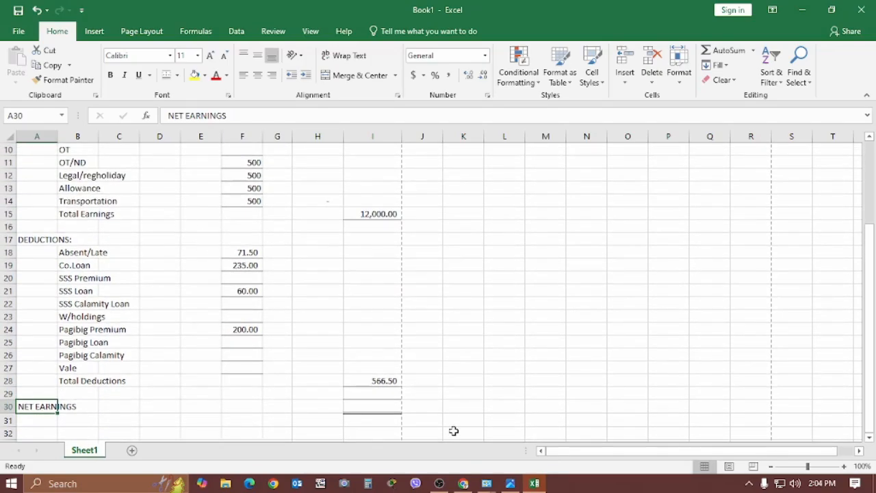
{"action": "left_click", "coordinate": [386, 408]}
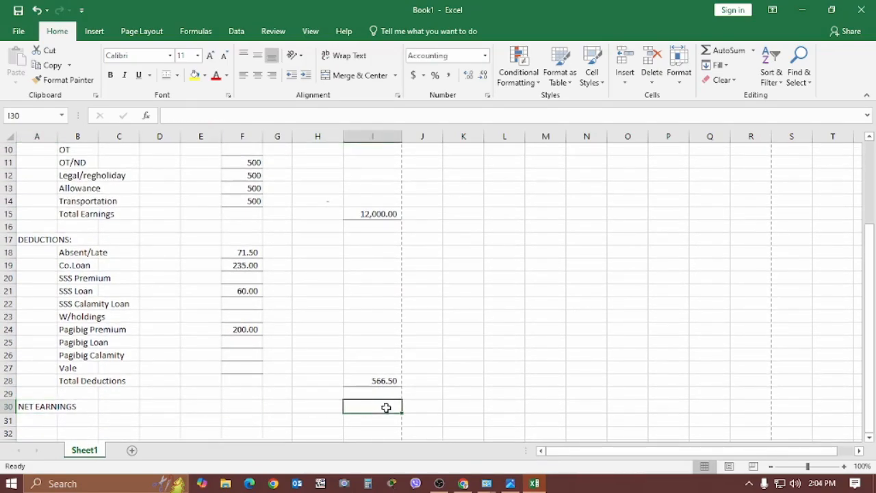
{"action": "left_click", "coordinate": [379, 214]}
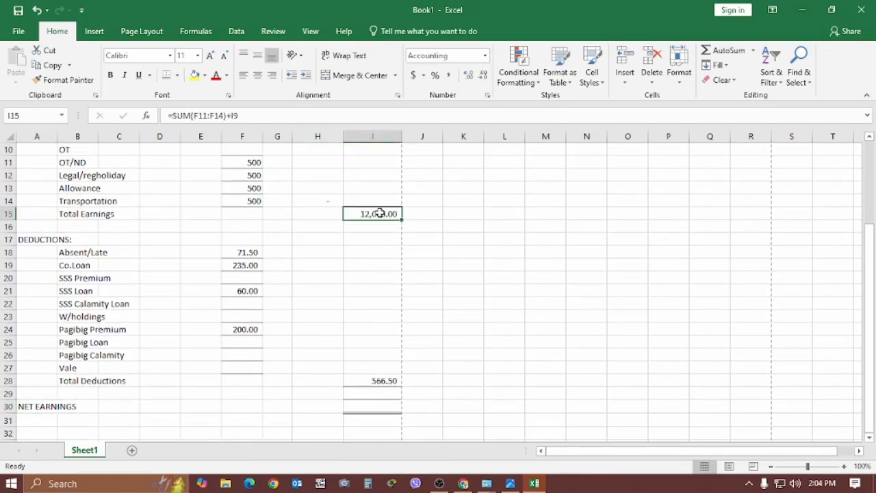
- Calculate Net Earnings in I30 by subtracting Total Deductions from Total Earnings with the formula =sum(I15-I28)
{"action": "left_click", "coordinate": [384, 405]}
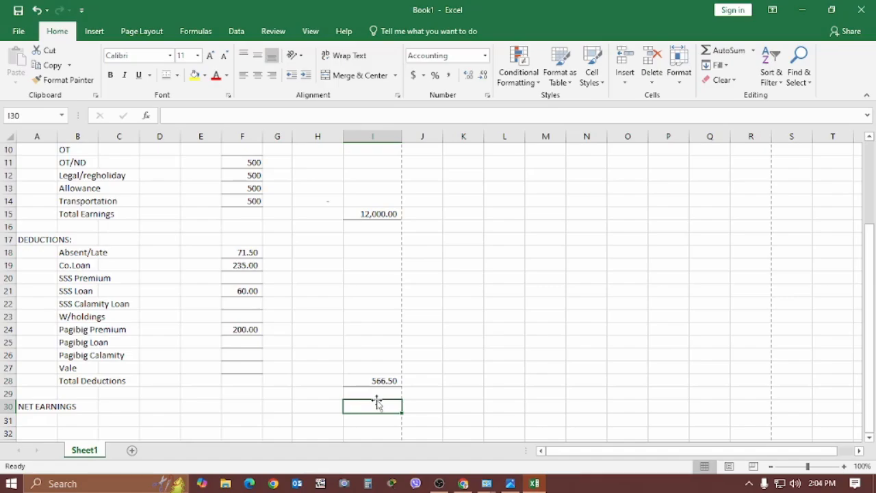
{"action": "type", "text": "=sum"}
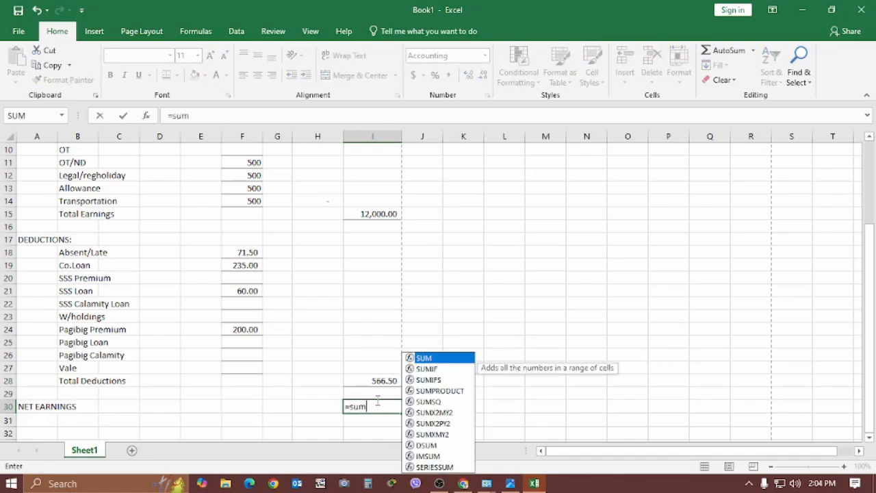
{"action": "type", "text": "("}
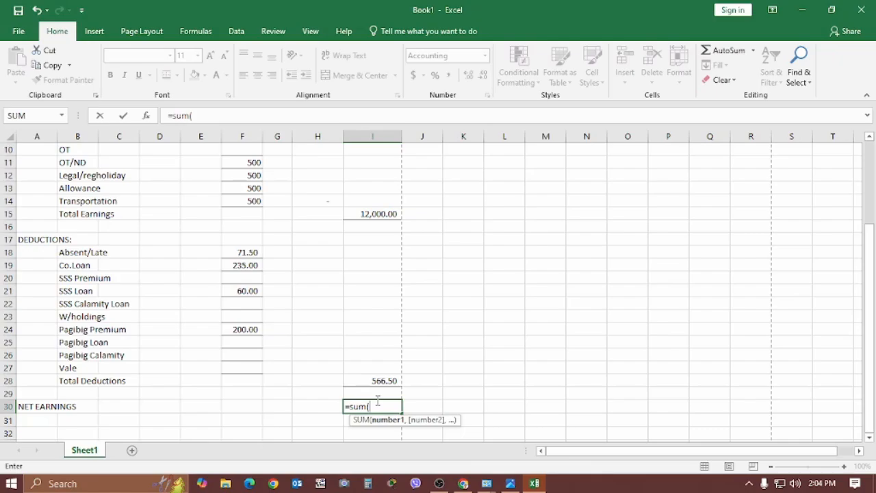
{"action": "type", "text": "I"}
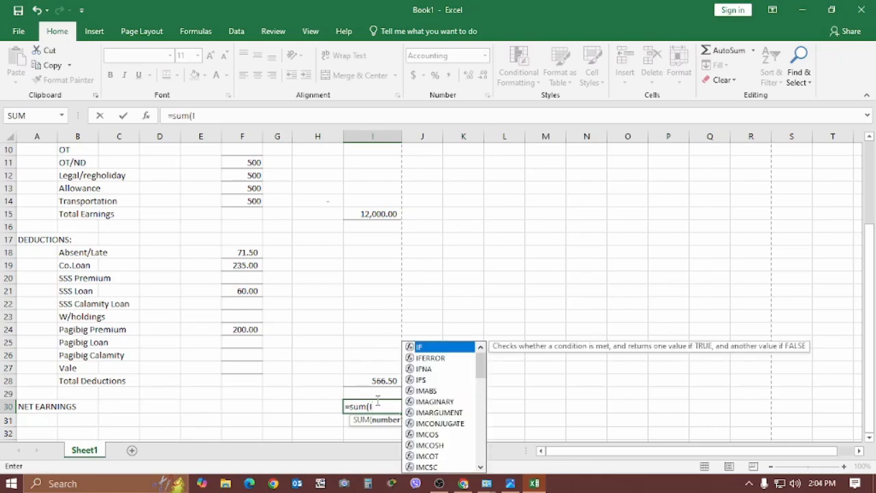
{"action": "type", "text": "9"}
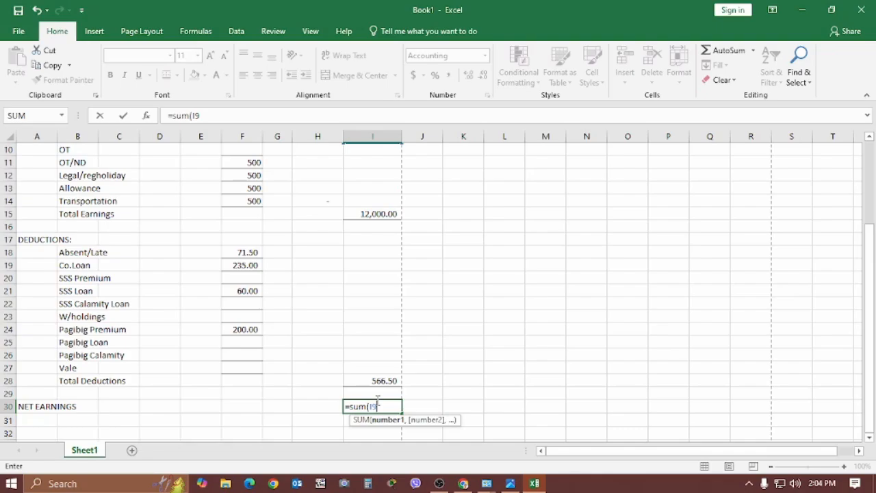
{"action": "key", "text": "BackSpace"}
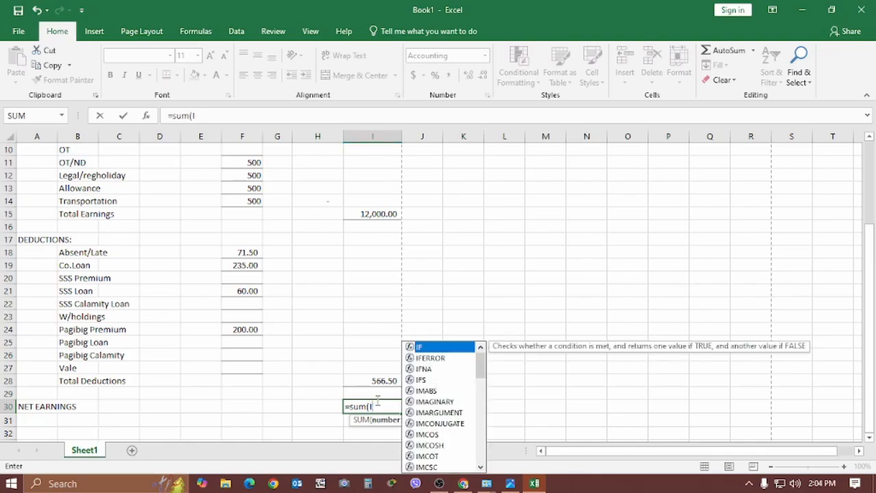
{"action": "type", "text": "15"}
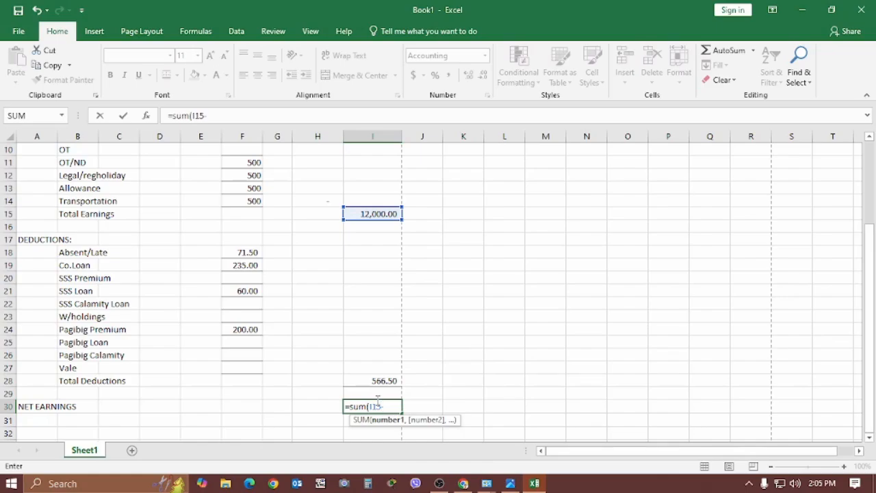
{"action": "type", "text": "-I"}
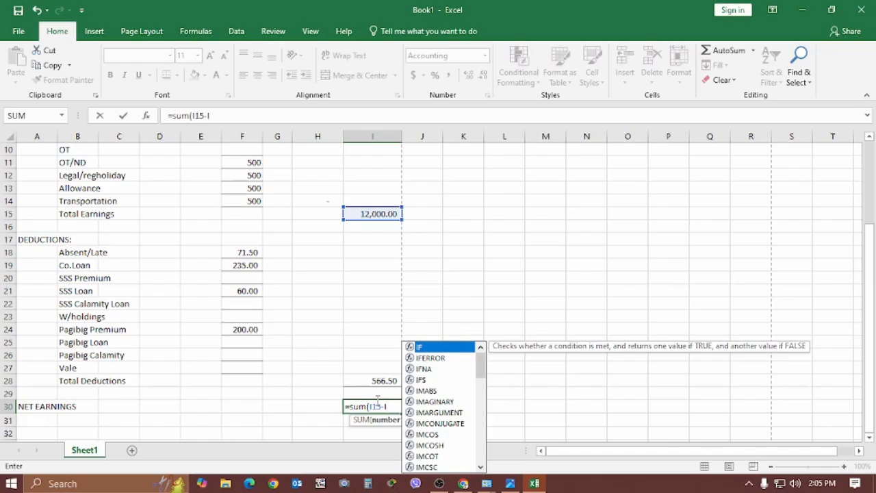
{"action": "type", "text": "2"}
{"action": "type", "text": "8"}
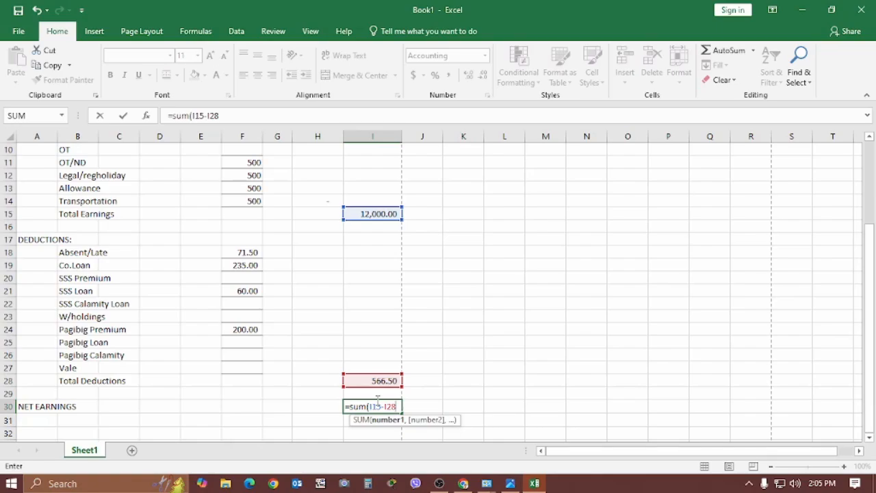
{"action": "type", "text": ")"}
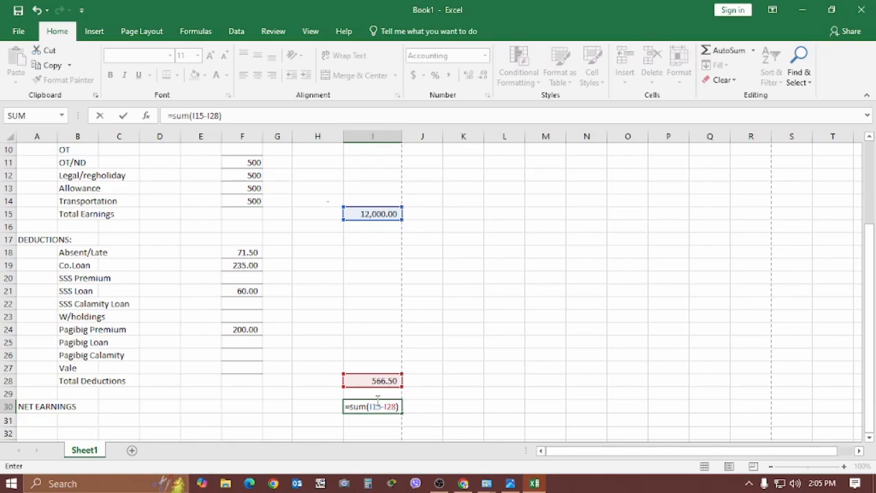
{"action": "key", "text": "Return"}
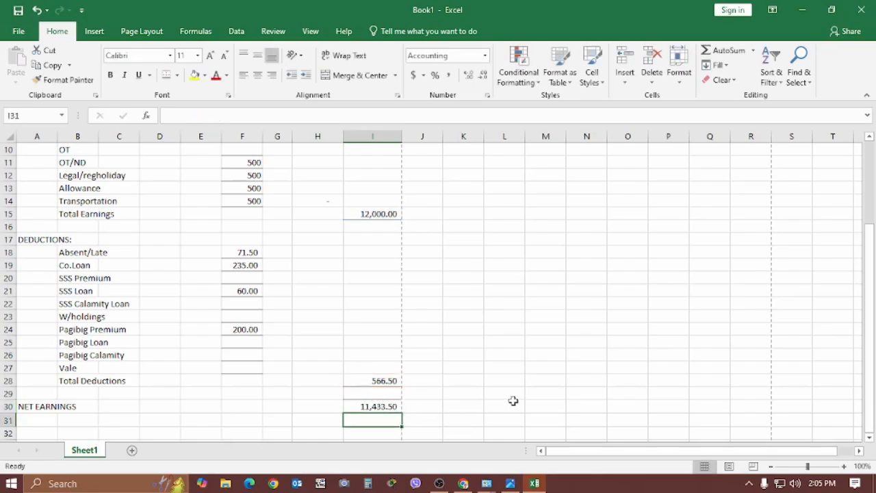
{"action": "left_click", "coordinate": [393, 406]}
{"action": "scroll", "coordinate": [411, 410], "scroll_direction": "down", "scroll_amount": 2}
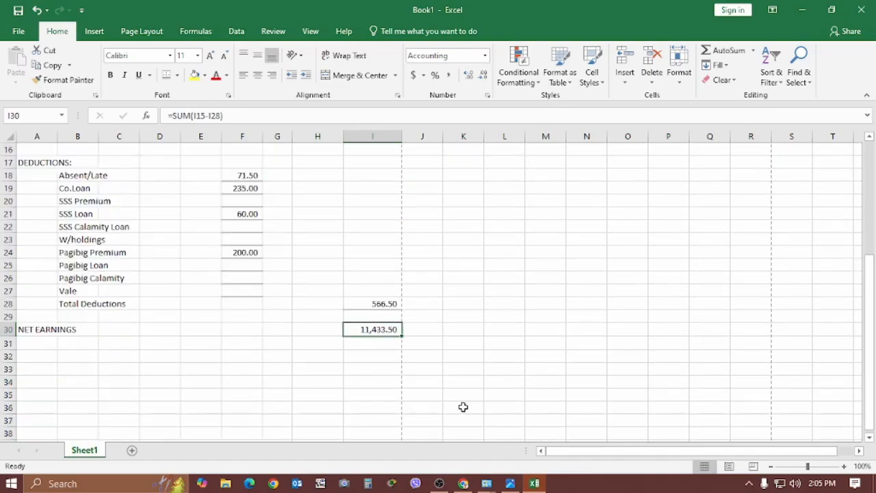
{"action": "left_click", "coordinate": [414, 393]}
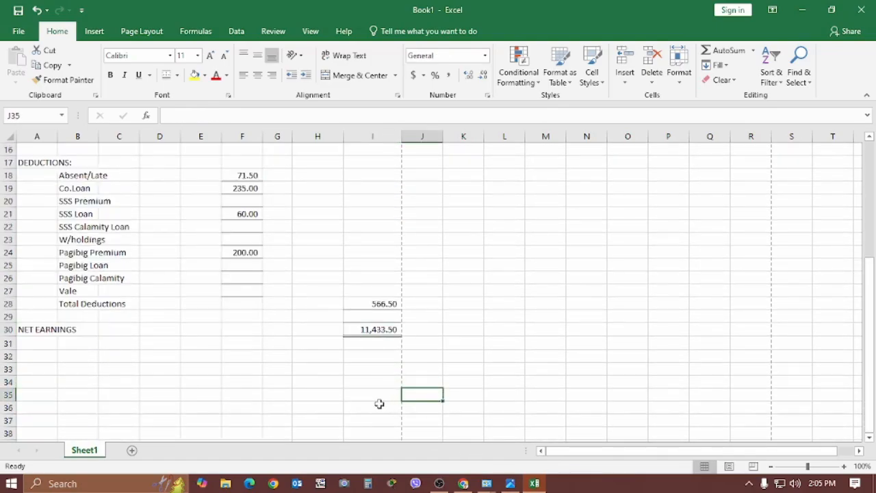
- Enter the employee's name in C4 and IT Dept as the Department in C5
{"action": "scroll", "coordinate": [423, 370], "scroll_direction": "up", "scroll_amount": 5}
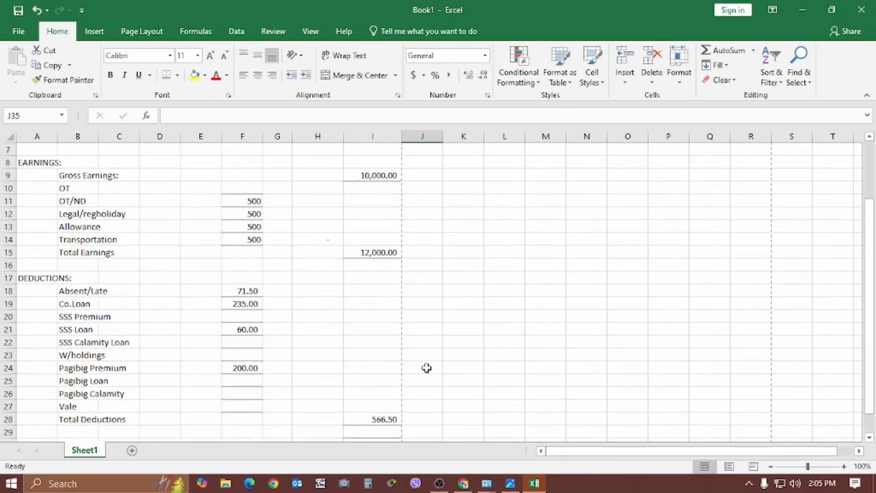
{"action": "left_click", "coordinate": [153, 194]}
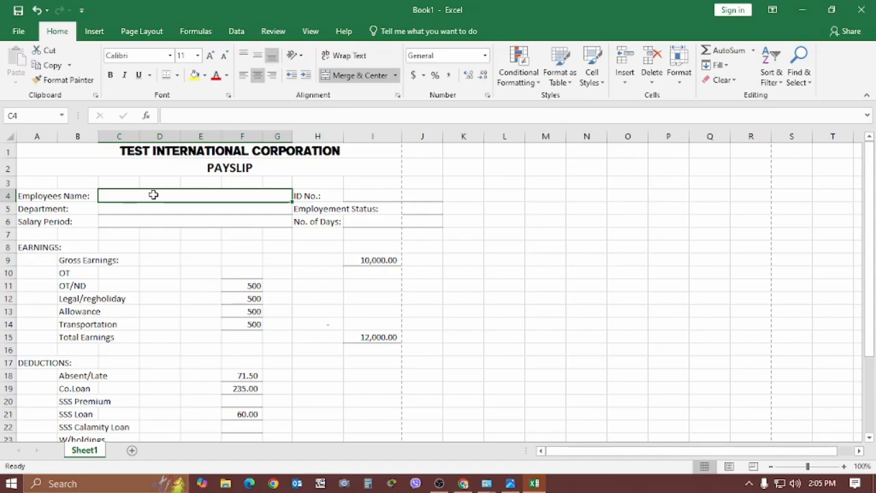
{"action": "type", "text": "Mang Juan"}
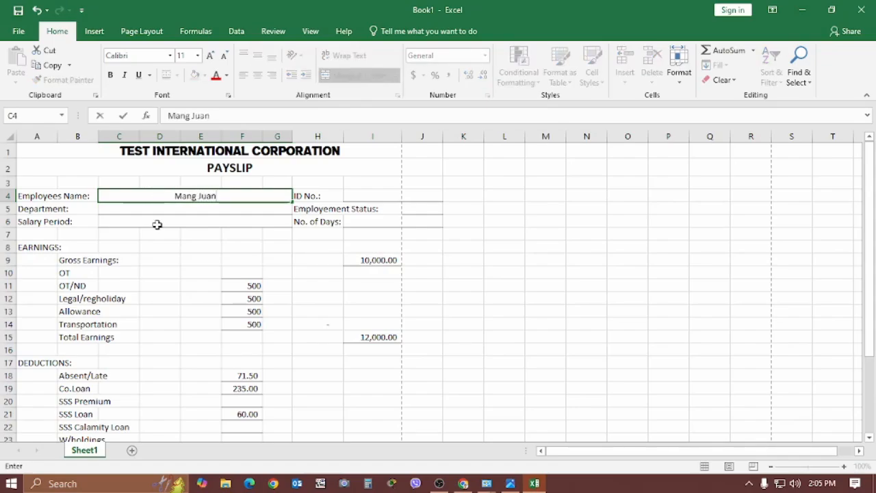
{"action": "left_click", "coordinate": [167, 213]}
{"action": "left_click", "coordinate": [172, 219]}
{"action": "left_click", "coordinate": [167, 210]}
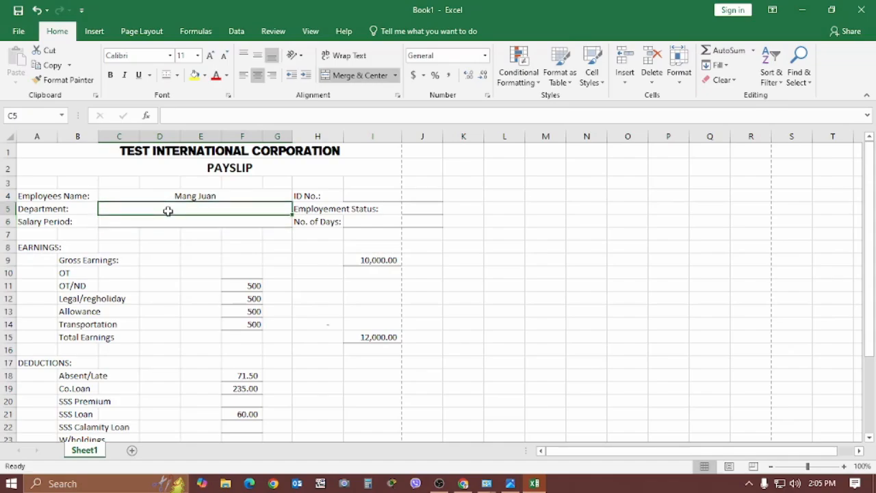
{"action": "type", "text": "I"}
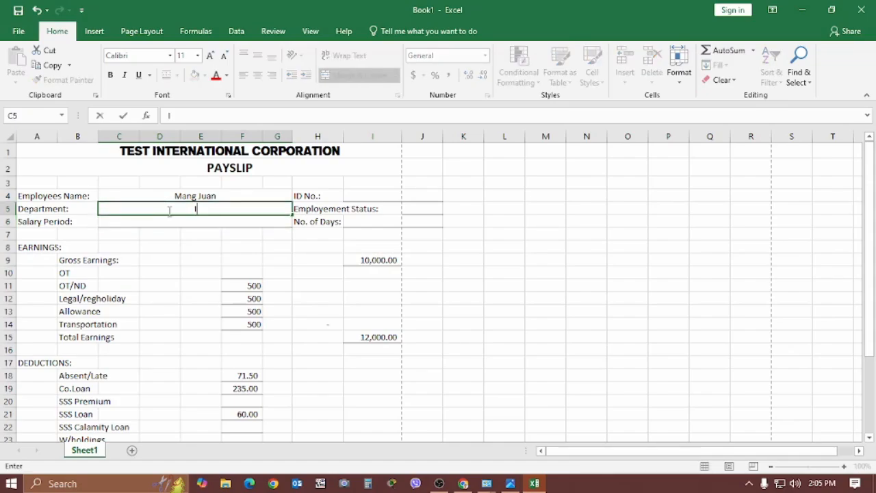
{"action": "type", "text": "T Dept"}
{"action": "key", "text": "Return"}
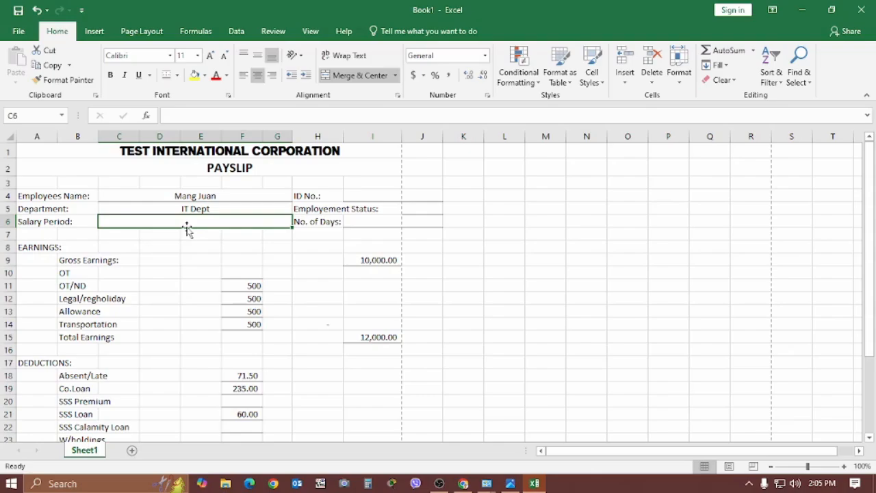
- Enter December 15-30, 2024 as the Salary Period in C6 and 10 as the No. of Days in I6
{"action": "type", "text": "Decem"}
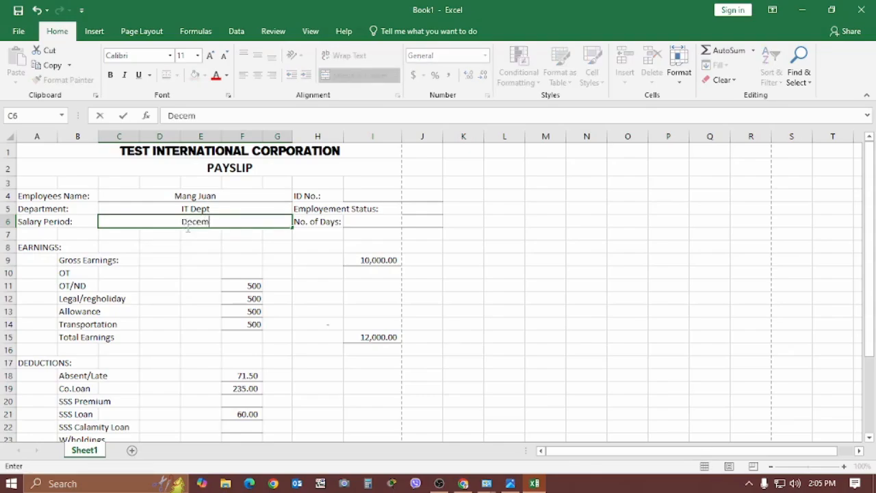
{"action": "type", "text": "ber 15-"}
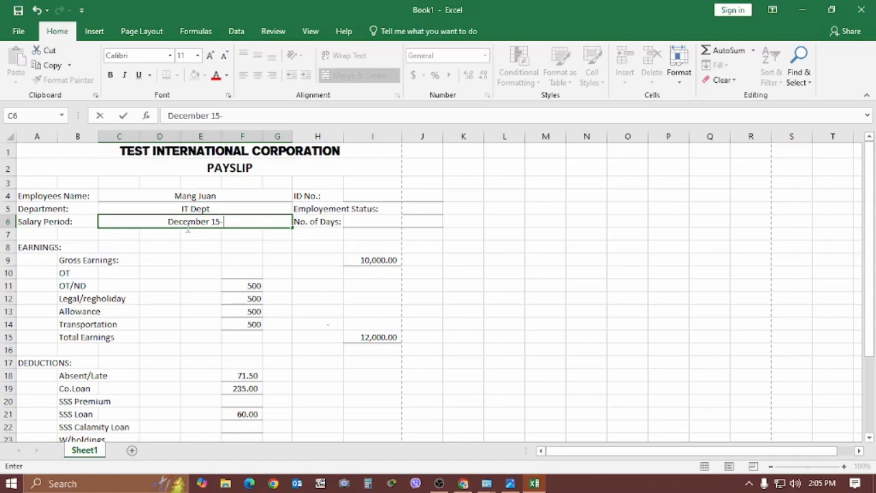
{"action": "type", "text": "30"}
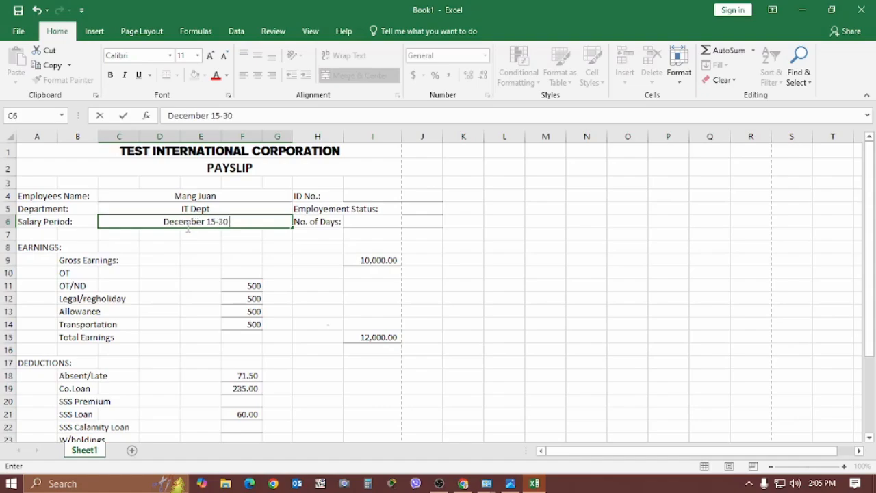
{"action": "type", "text": ", 2024"}
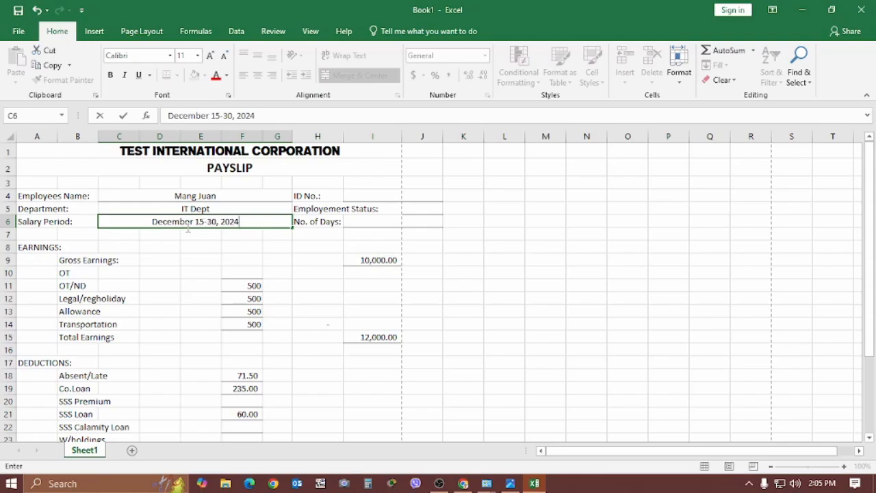
{"action": "key", "text": "Return"}
{"action": "left_click", "coordinate": [387, 221]}
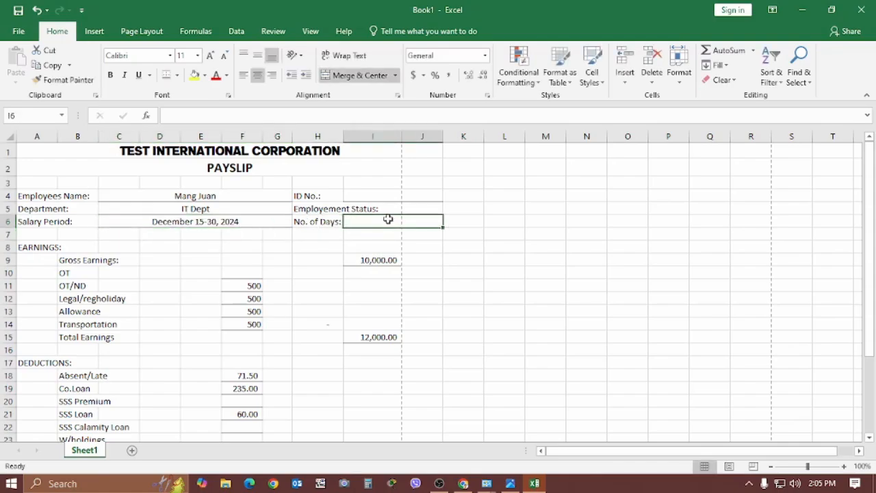
{"action": "type", "text": "10"}
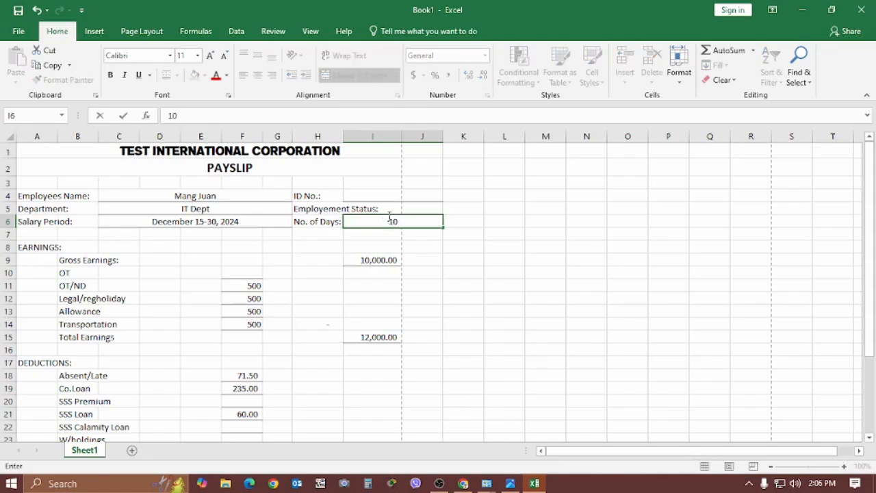
- Enter the employee's ID number in I4 and R as the Employement Status in J5
{"action": "left_click", "coordinate": [379, 197]}
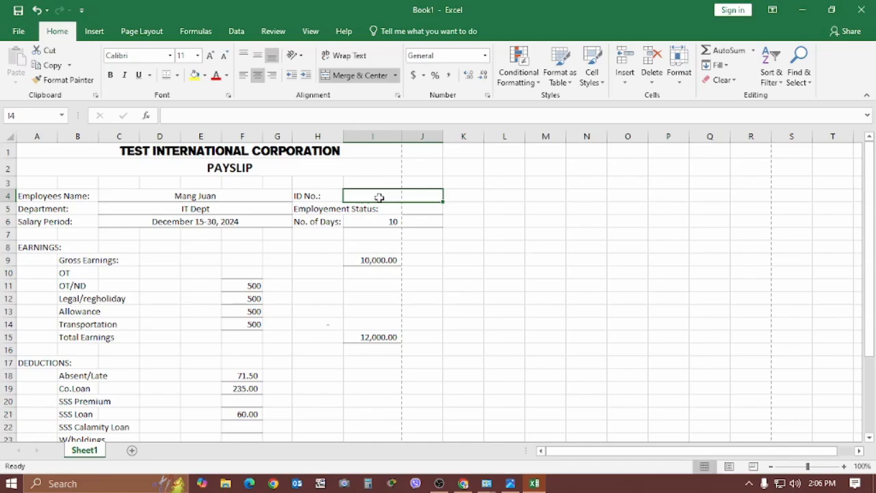
{"action": "type", "text": "145"}
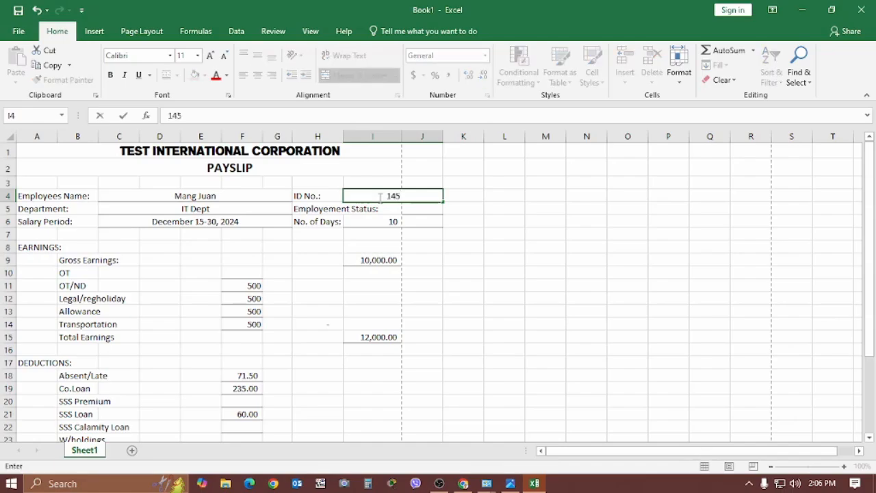
{"action": "key", "text": "Return"}
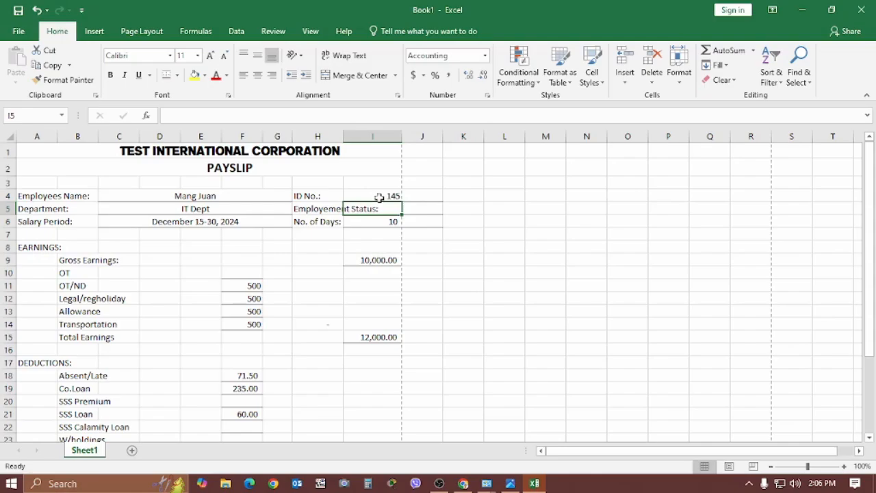
{"action": "left_click", "coordinate": [419, 212]}
{"action": "type", "text": "r"}
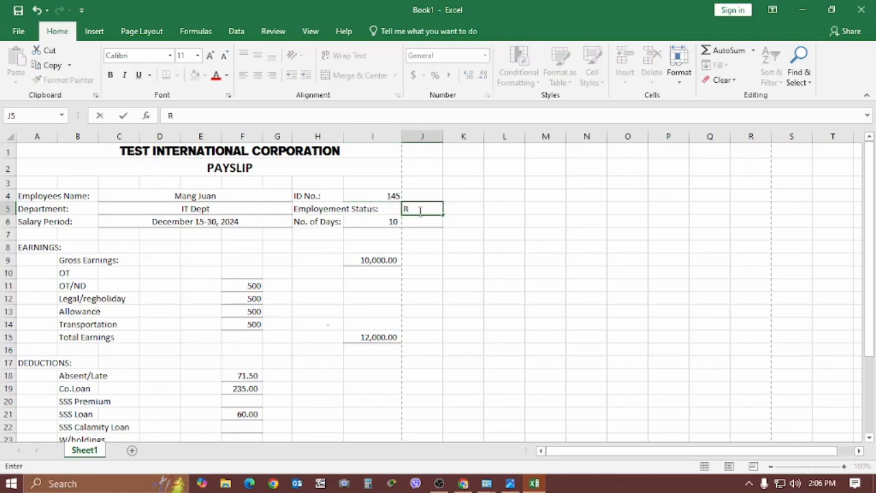
{"action": "key", "text": "Return"}
{"action": "left_click", "coordinate": [330, 387]}
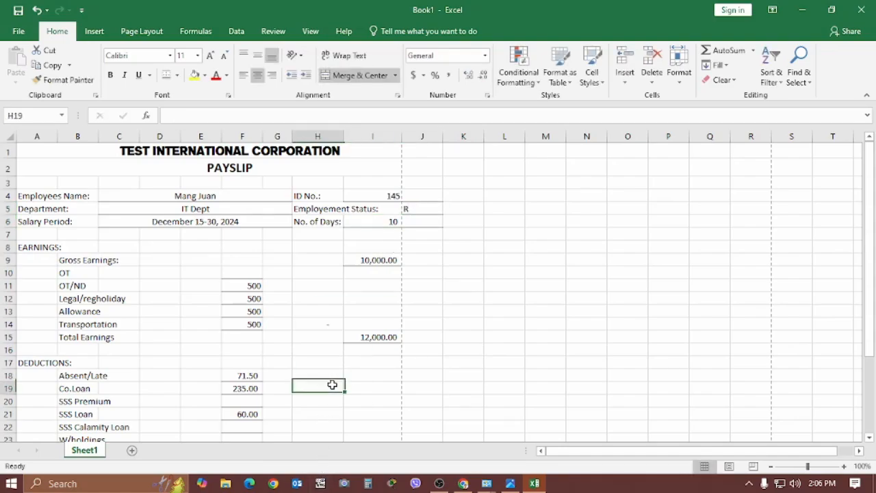
- Check in the print preview whether the filled-in payslip fits on a single page
{"action": "scroll", "coordinate": [337, 374], "scroll_direction": "down", "scroll_amount": 5}
{"action": "scroll", "coordinate": [336, 374], "scroll_direction": "up", "scroll_amount": 4}
{"action": "scroll", "coordinate": [358, 307], "scroll_direction": "up", "scroll_amount": 1}
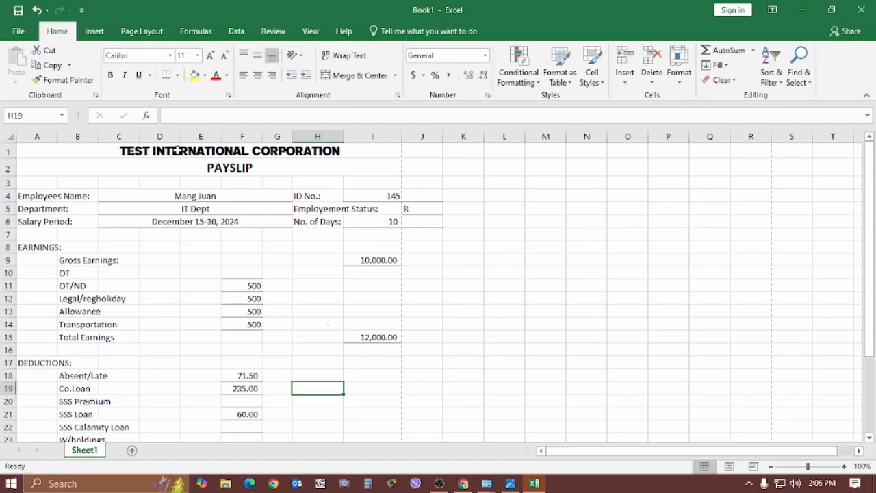
{"action": "left_click", "coordinate": [19, 31]}
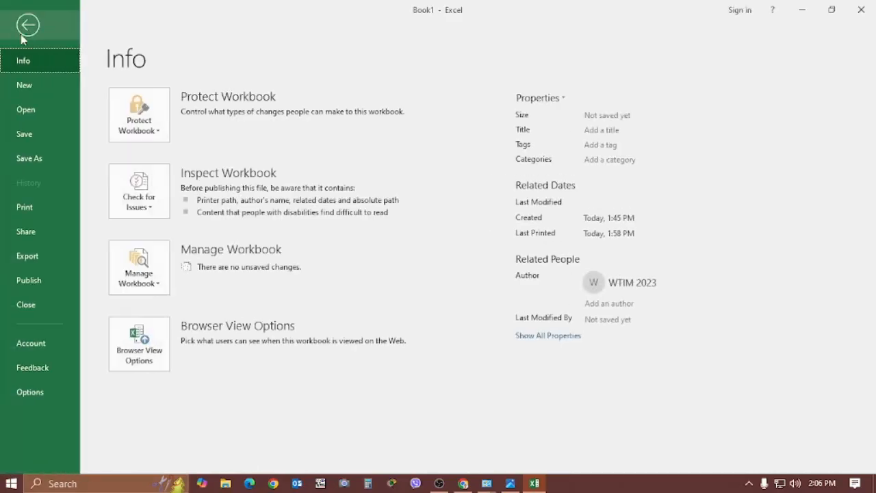
{"action": "left_click", "coordinate": [44, 206]}
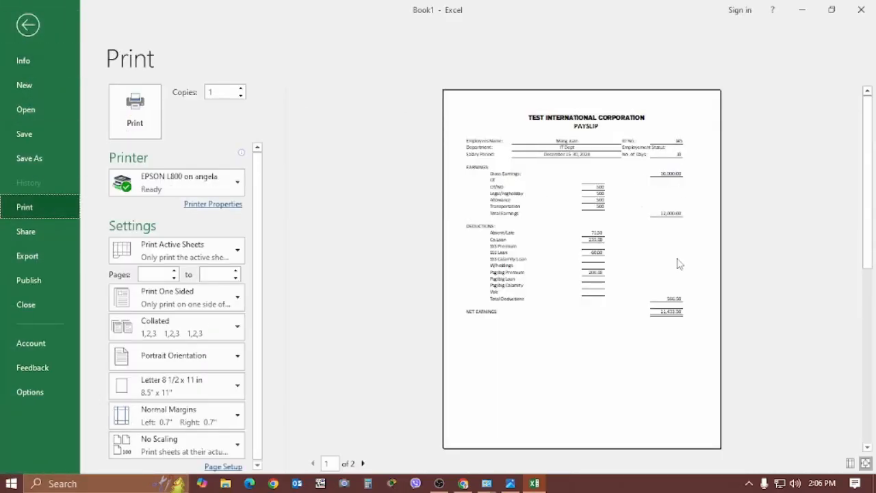
{"action": "left_click", "coordinate": [36, 28]}
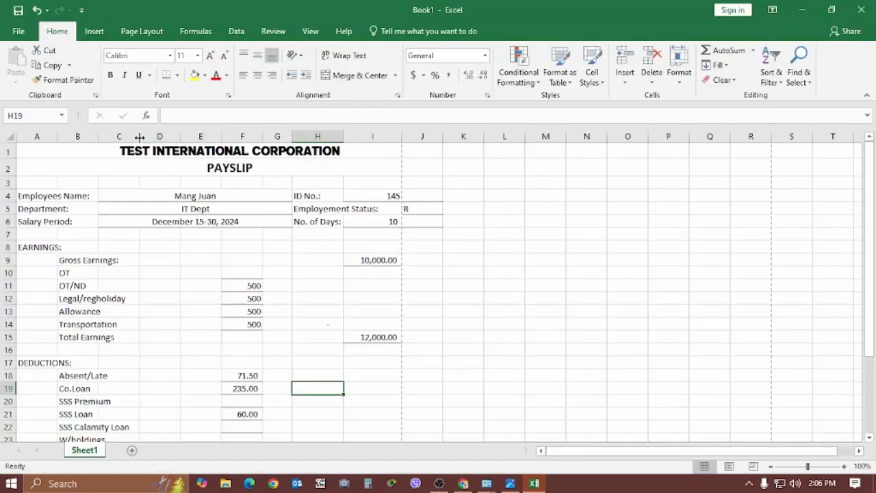
- Narrow columns C, D and E to fit the payslip through column J on one page, and check the print preview
{"action": "left_click_drag", "start_coordinate": [139, 137], "coordinate": [188, 139]}
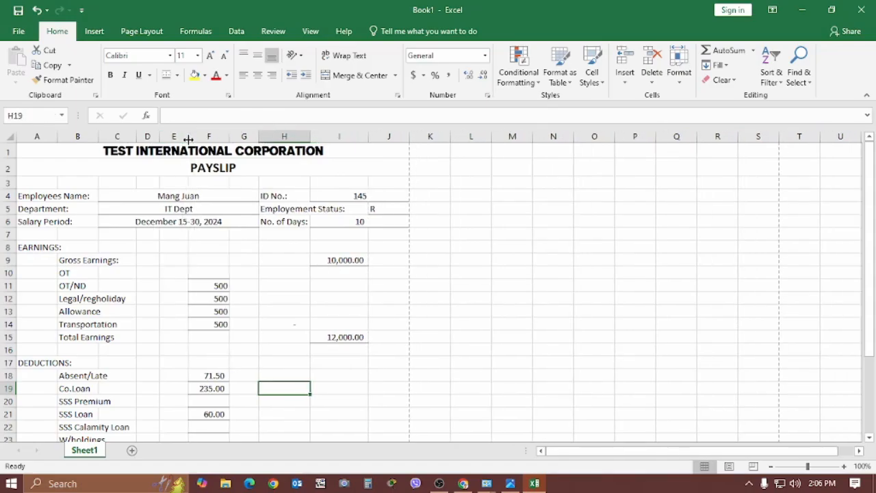
{"action": "left_click", "coordinate": [380, 267]}
{"action": "scroll", "coordinate": [404, 287], "scroll_direction": "down", "scroll_amount": 5}
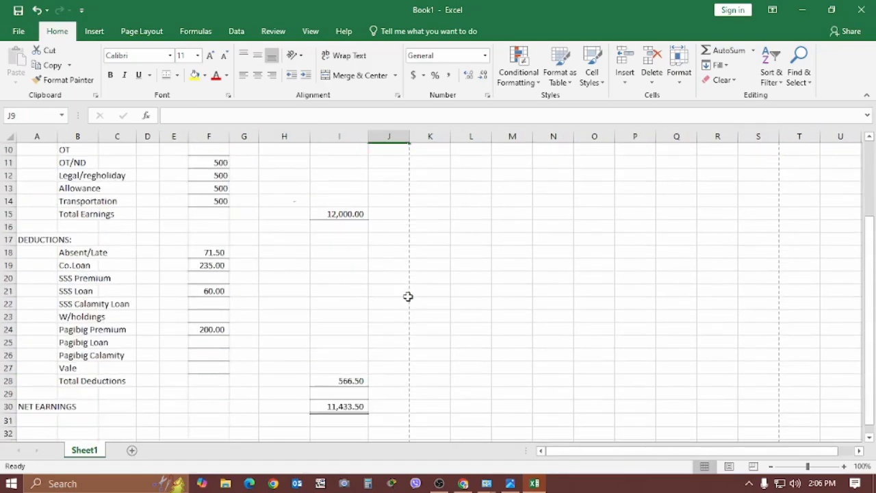
{"action": "scroll", "coordinate": [408, 293], "scroll_direction": "up", "scroll_amount": 4}
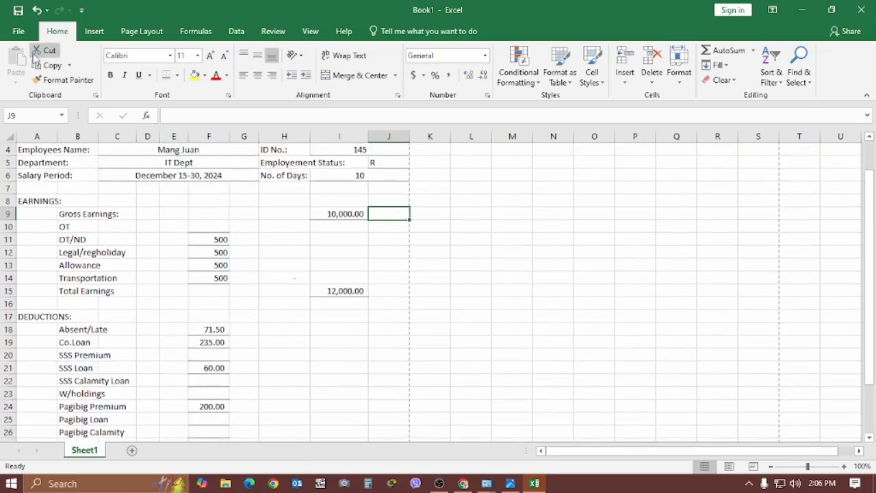
{"action": "left_click", "coordinate": [19, 32]}
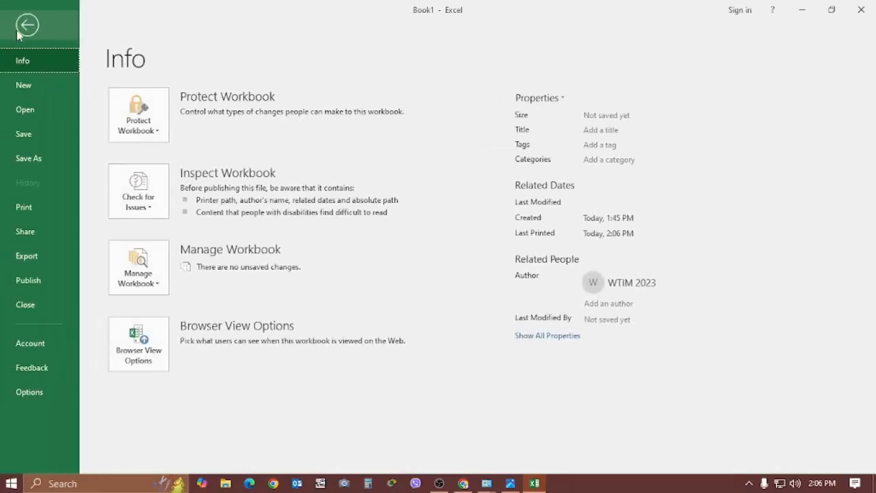
{"action": "left_click", "coordinate": [46, 214]}
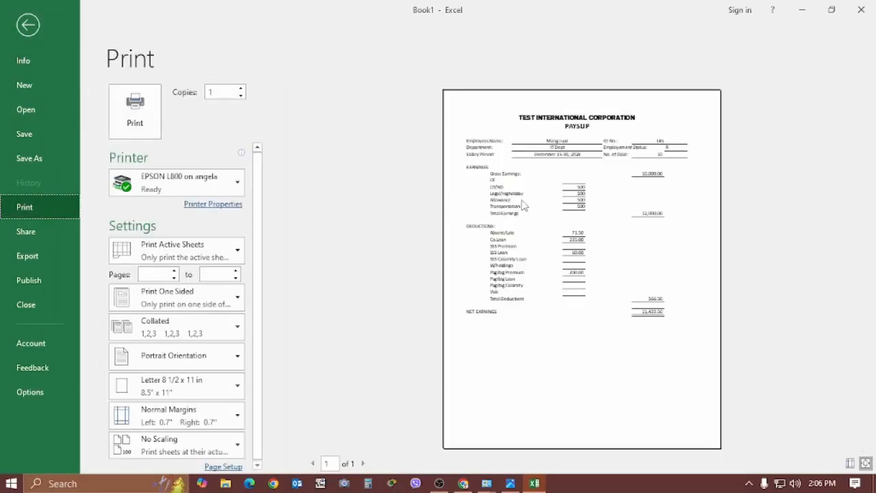
{"action": "left_click", "coordinate": [33, 28]}
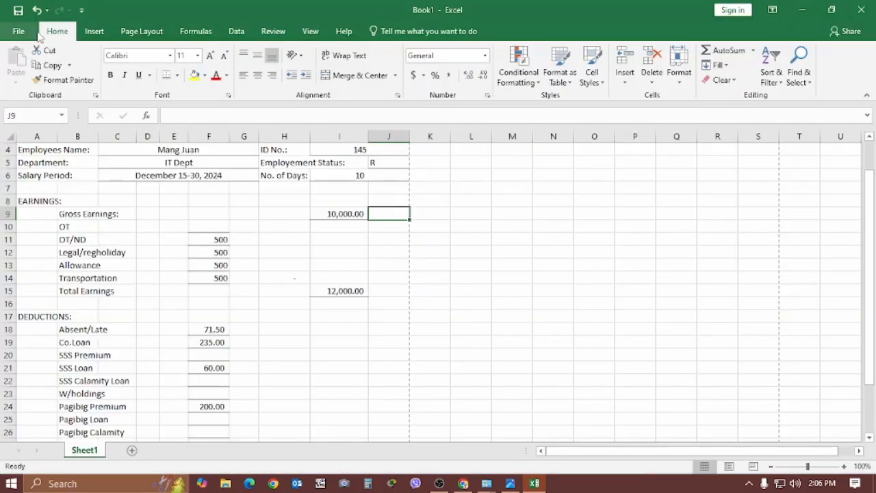
- Save the workbook to the Desktop as an Excel Workbook named Sample Payslip
{"action": "left_click", "coordinate": [18, 32]}
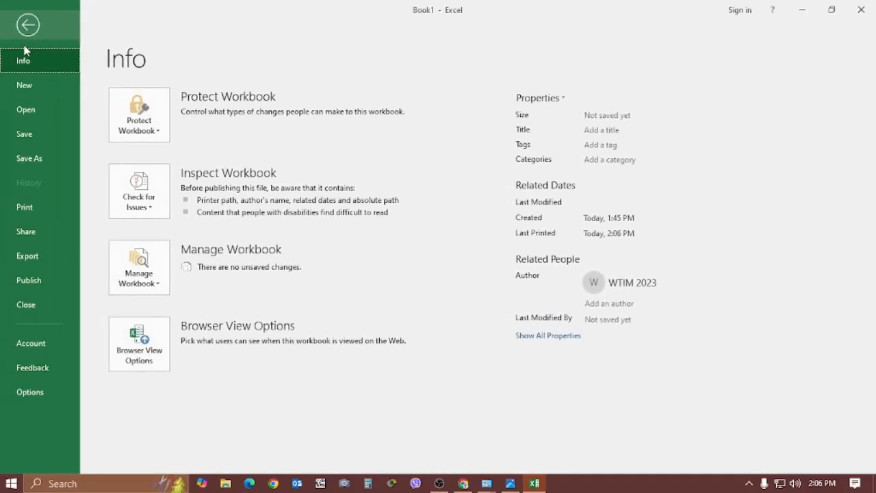
{"action": "left_click", "coordinate": [43, 159]}
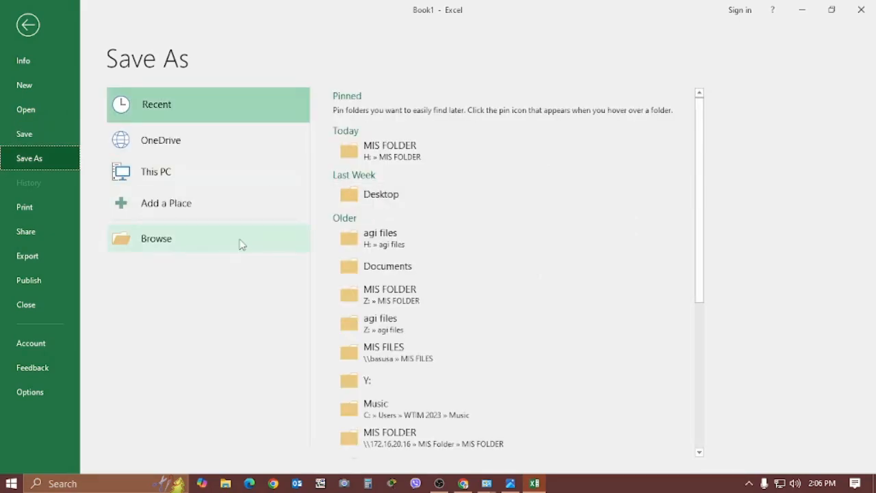
{"action": "left_click", "coordinate": [379, 199]}
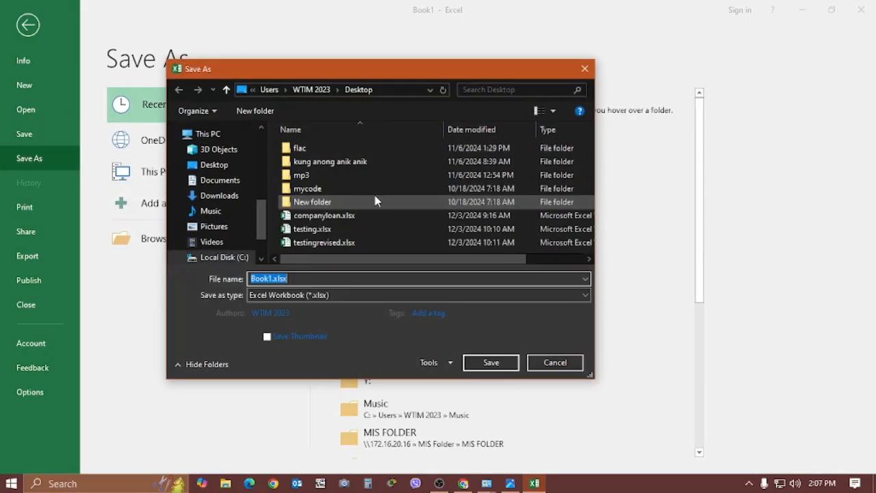
{"action": "type", "text": "Sample Payslip"}
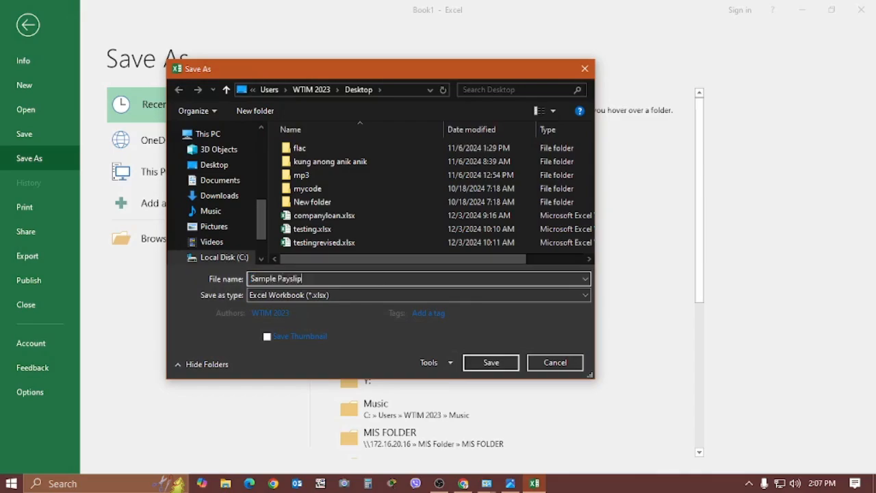
{"action": "left_click", "coordinate": [502, 361]}
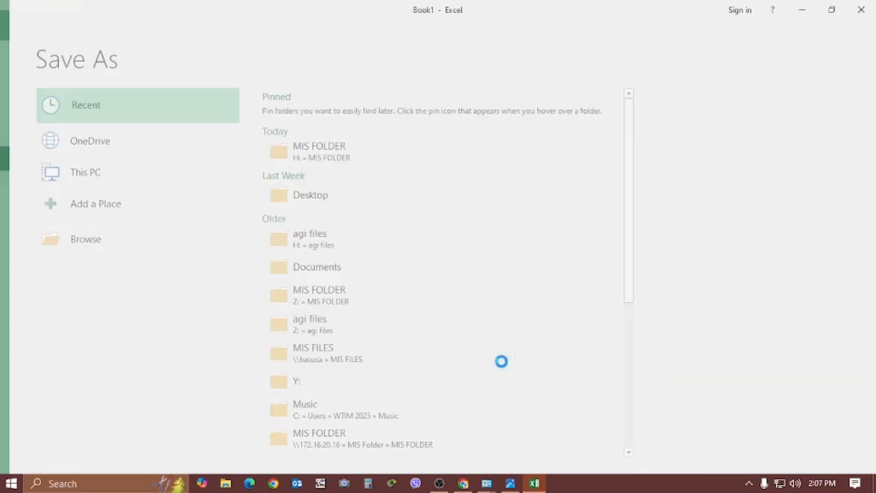
{"action": "scroll", "coordinate": [526, 305], "scroll_direction": "down", "scroll_amount": 5}
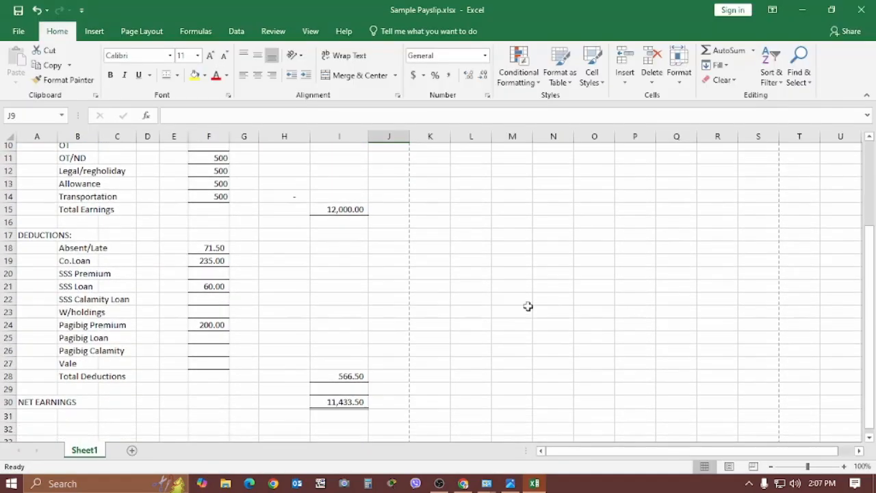
- Change the font of the PAYSLIP heading in merged row 2 to Aharoni
{"action": "scroll", "coordinate": [540, 306], "scroll_direction": "up", "scroll_amount": 6}
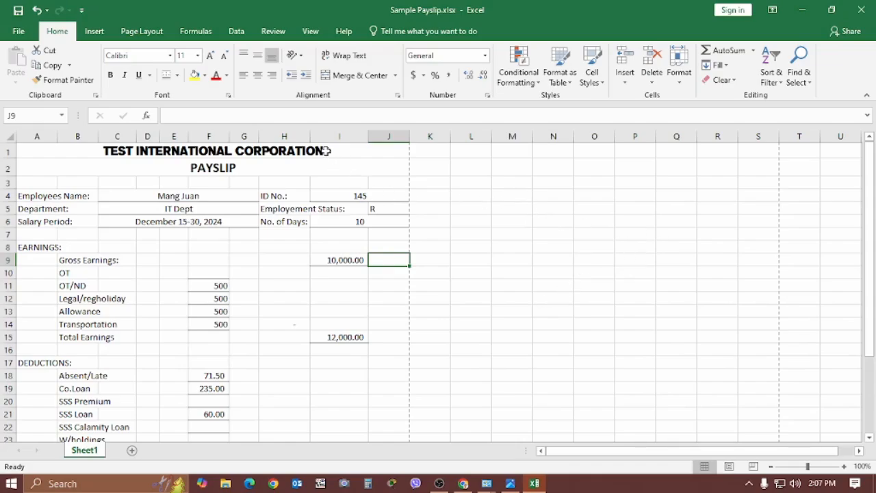
{"action": "scroll", "coordinate": [422, 216], "scroll_direction": "down", "scroll_amount": 2}
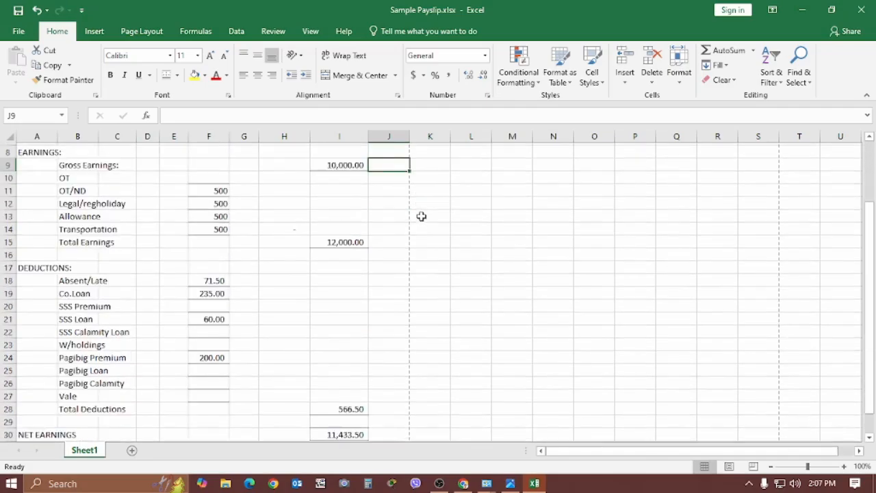
{"action": "scroll", "coordinate": [421, 216], "scroll_direction": "up", "scroll_amount": 3}
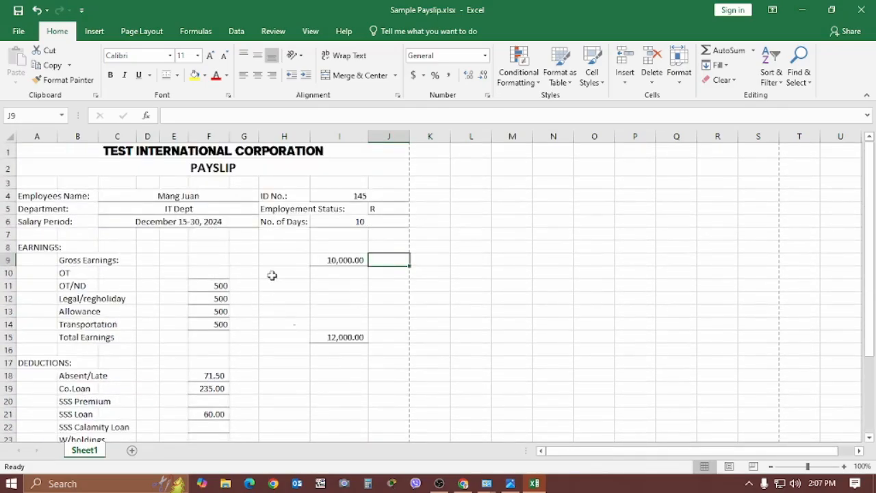
{"action": "left_click", "coordinate": [258, 152]}
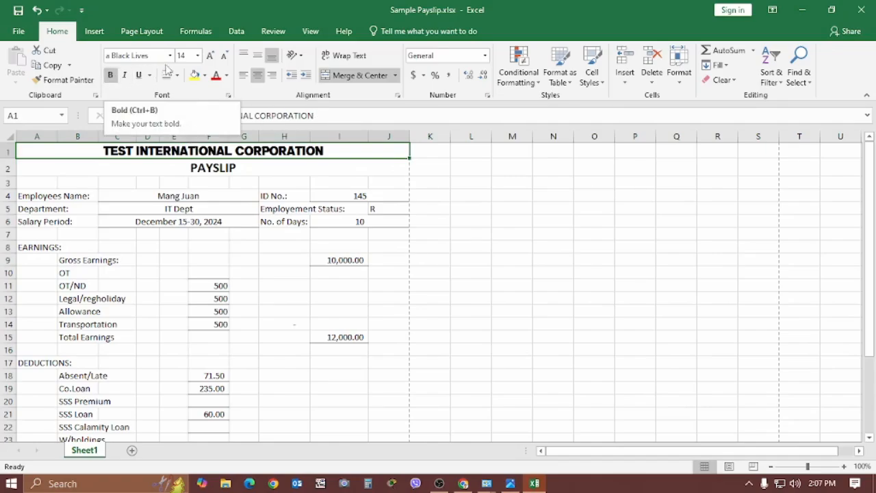
{"action": "left_click", "coordinate": [194, 167]}
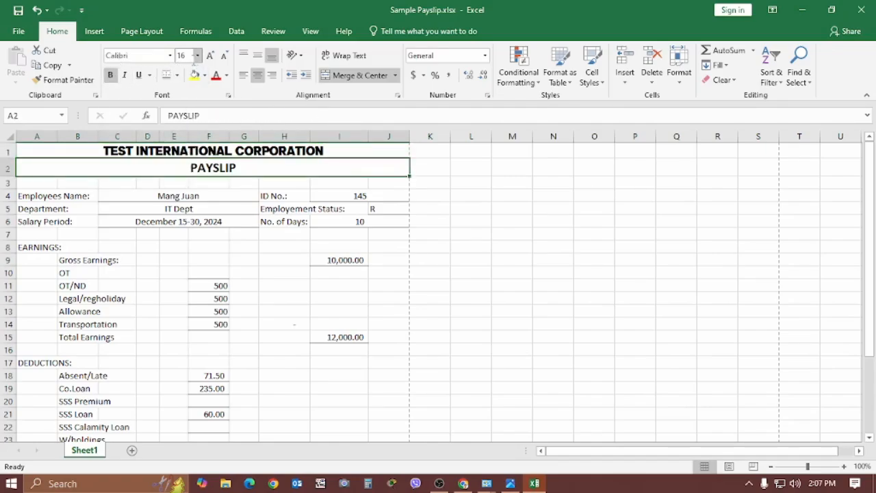
{"action": "left_click", "coordinate": [171, 55]}
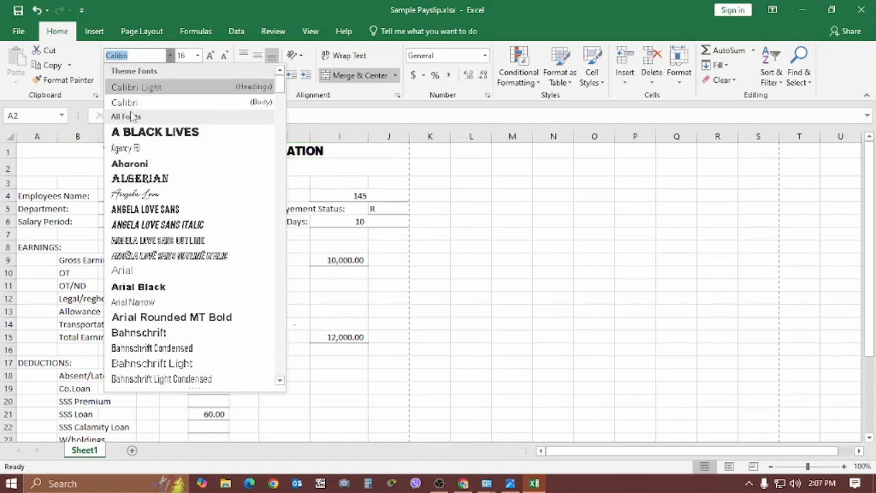
{"action": "left_click", "coordinate": [155, 164]}
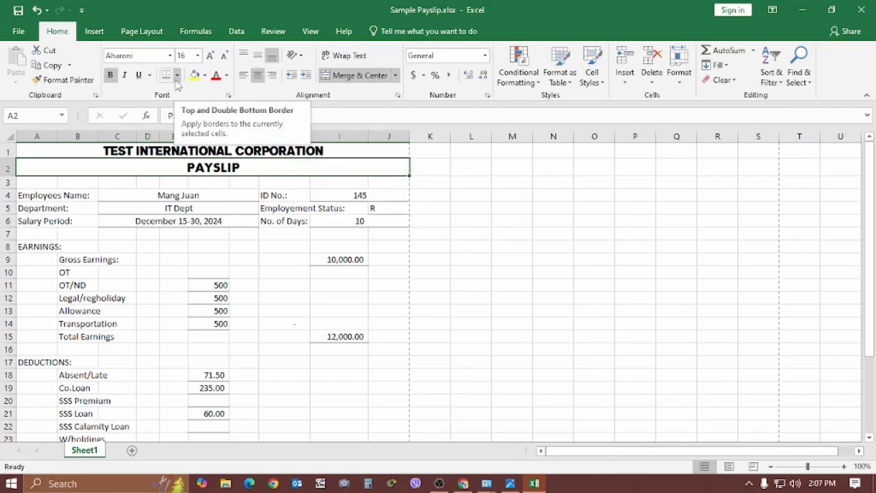
- Review the payslip from the employee details through the earnings and deductions down to the net earnings
{"action": "left_click", "coordinate": [328, 220]}
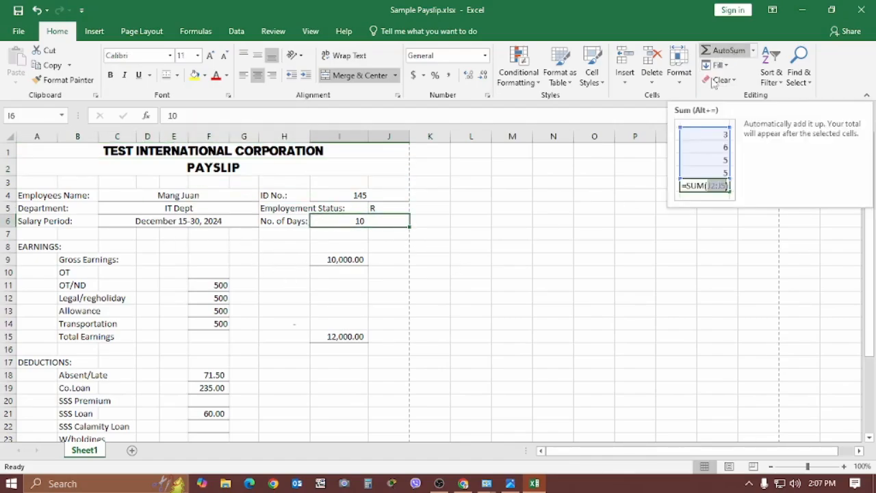
{"action": "left_click", "coordinate": [330, 375]}
{"action": "scroll", "coordinate": [335, 368], "scroll_direction": "down", "scroll_amount": 5}
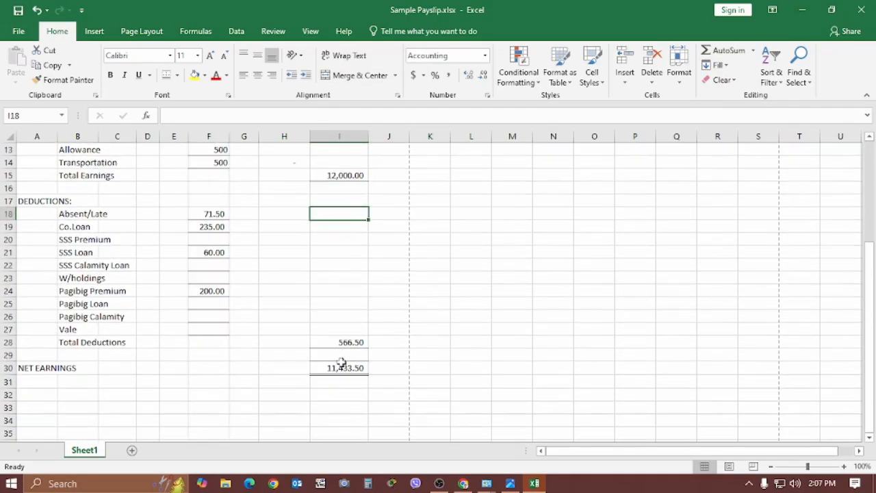
{"action": "scroll", "coordinate": [340, 361], "scroll_direction": "up", "scroll_amount": 4}
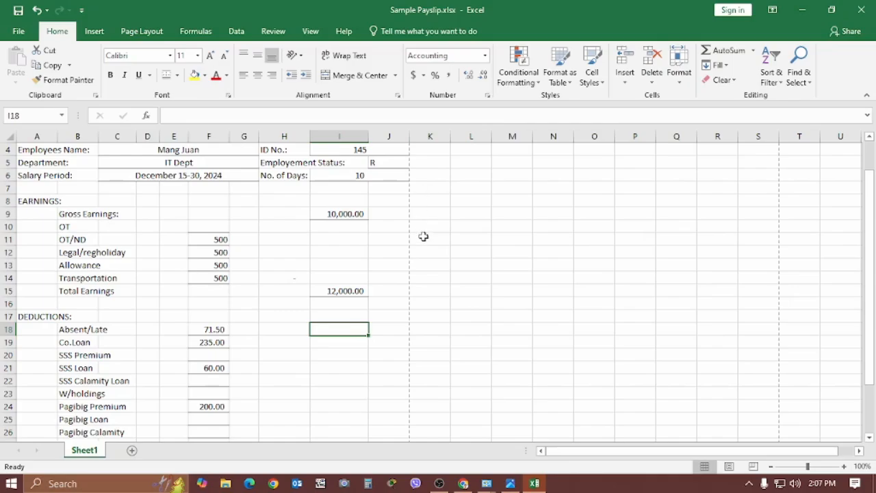
{"action": "left_click", "coordinate": [417, 266]}
{"action": "scroll", "coordinate": [362, 263], "scroll_direction": "down", "scroll_amount": 4}
{"action": "scroll", "coordinate": [362, 263], "scroll_direction": "up", "scroll_amount": 5}
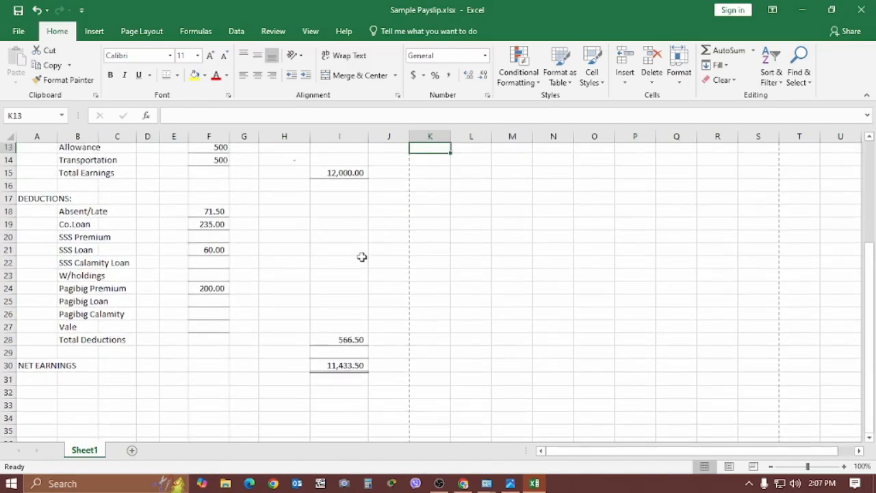